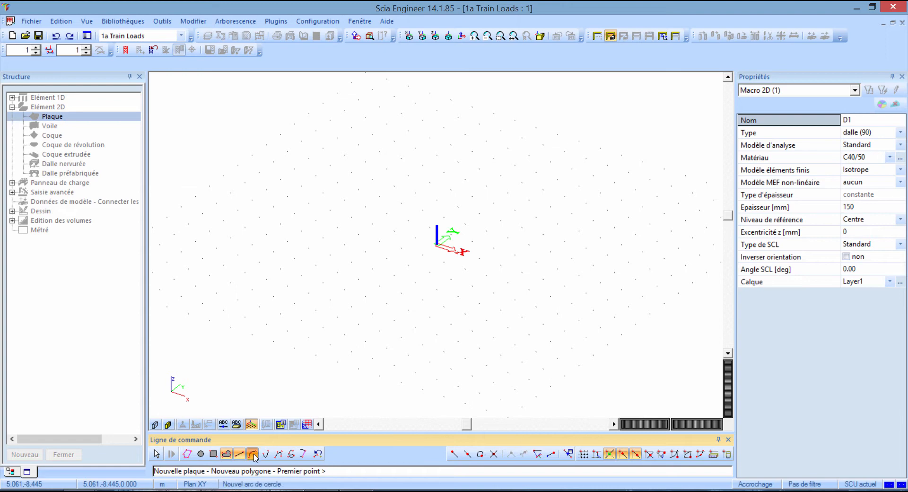
Draw the plate's first curved edge as an arc from 0 -2 0 through 30 3 0 to 60 -2 0.
{"action": "left_click", "coordinate": [252, 454]}
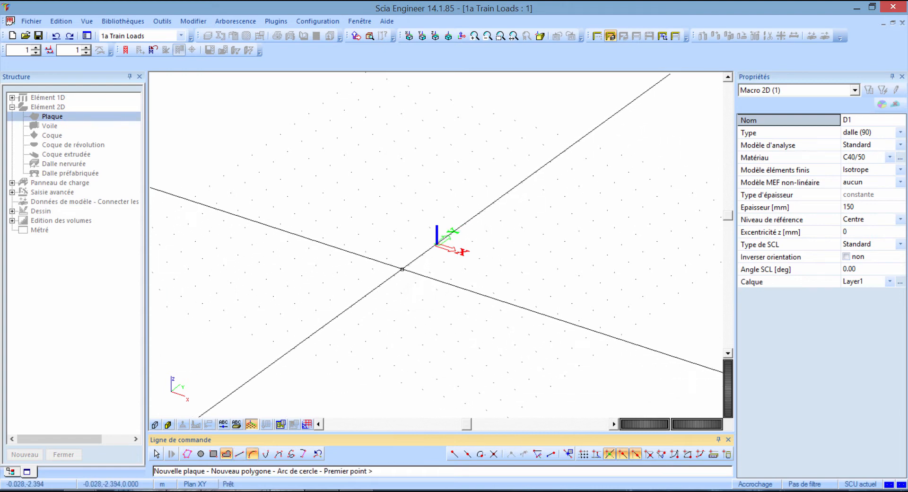
{"action": "type", "text": "0 -2 0"}
{"action": "key", "text": "Return"}
{"action": "type", "text": "30 3 0"}
{"action": "key", "text": "Return"}
{"action": "scroll", "coordinate": [435, 245], "scroll_direction": "down", "scroll_amount": 3}
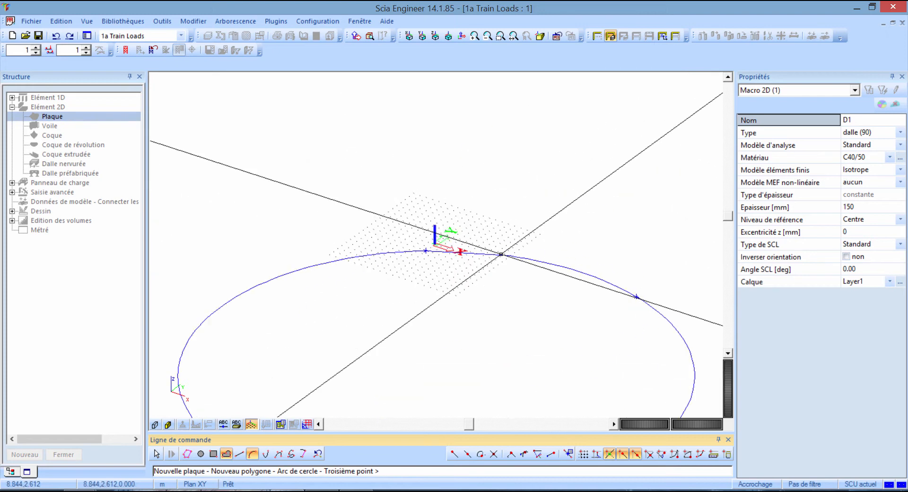
{"action": "type", "text": "60"}
{"action": "type", "text": " -"}
{"action": "type", "text": "2.1"}
{"action": "key", "text": "Return"}
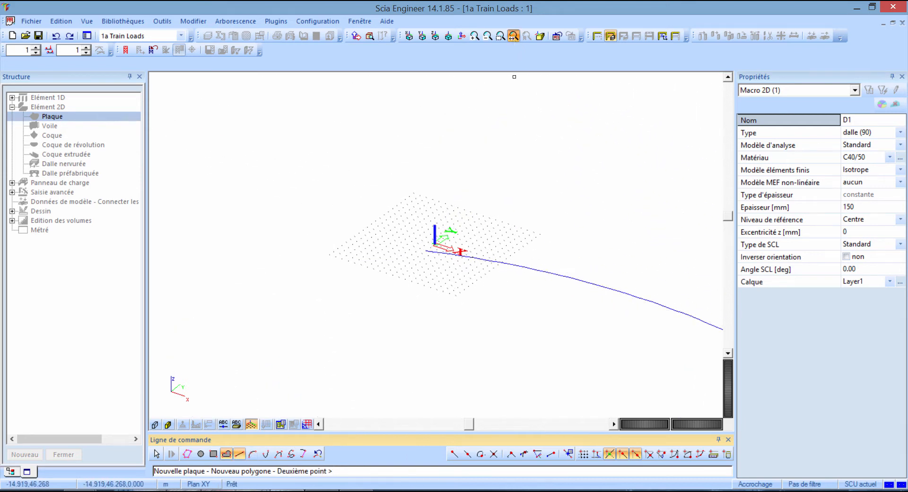
Complete the plate outline with a straight edge to 60 2 0 and an arc through 30 7 0 to 0 2 0.
{"action": "left_click", "coordinate": [513, 36]}
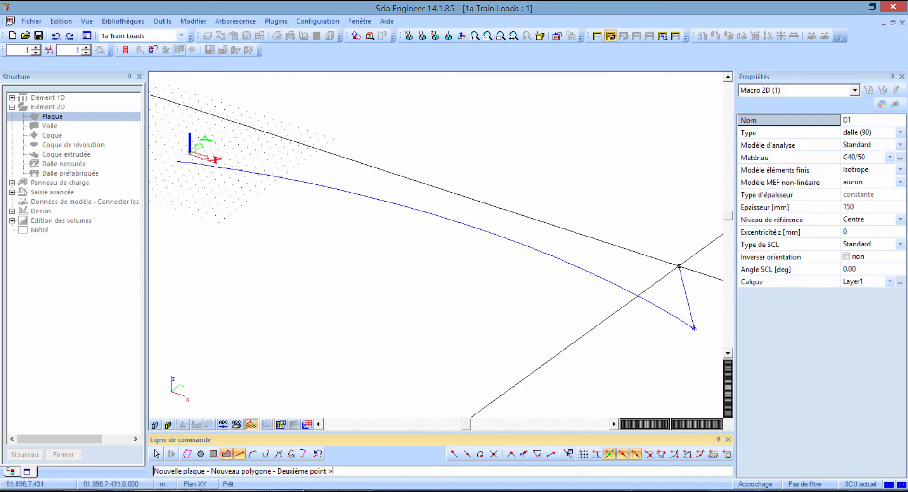
{"action": "type", "text": "60 2 0"}
{"action": "key", "text": "Return"}
{"action": "left_click", "coordinate": [252, 453]}
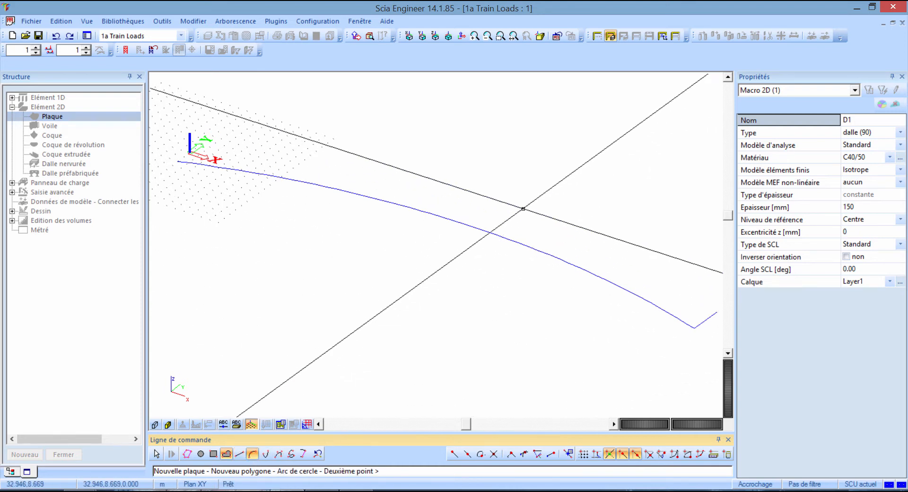
{"action": "type", "text": "30 7 0"}
{"action": "key", "text": "Return"}
{"action": "type", "text": "0 2 0"}
{"action": "key", "text": "Return"}
{"action": "key", "text": "Escape"}
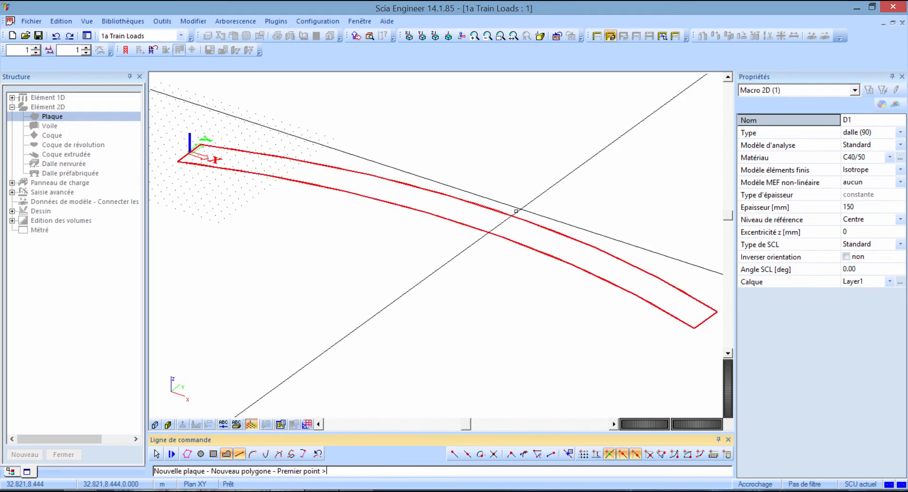
{"action": "key", "text": "Escape"}
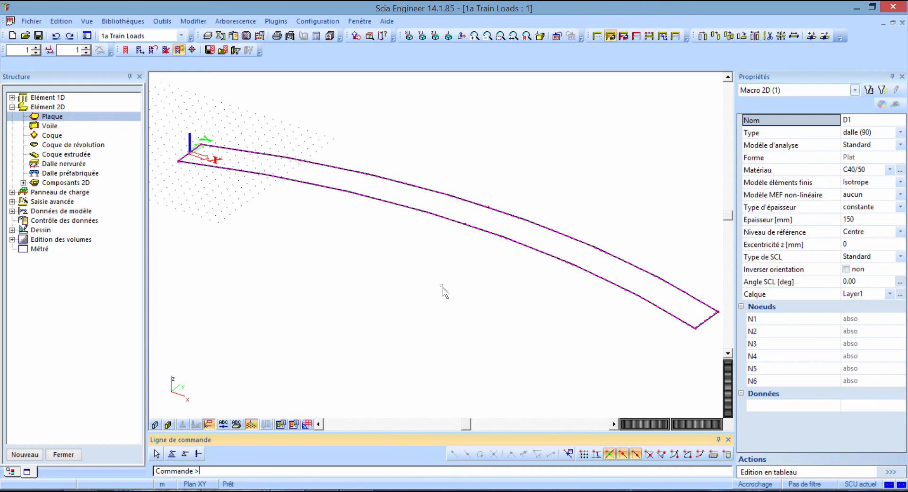
{"action": "key", "text": "Escape"}
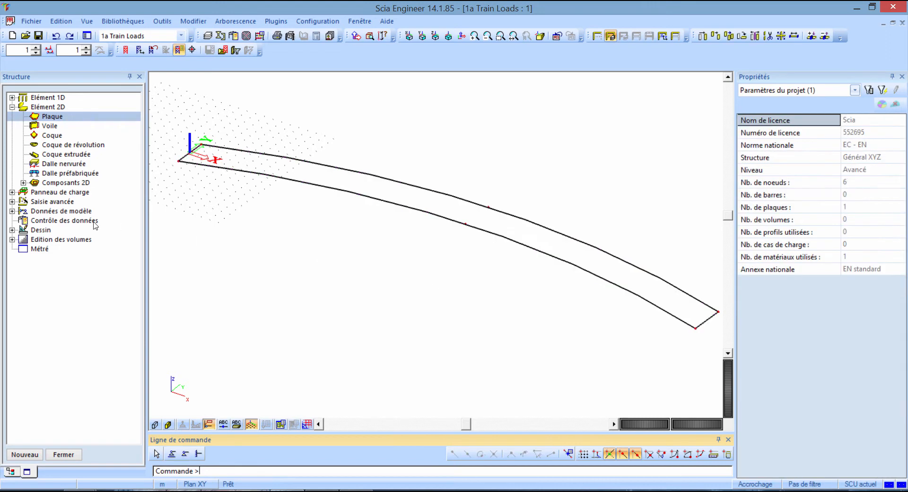
Create walls 3 m high along both curved edges of the plate by selecting the existing lines.
{"action": "double_click", "coordinate": [50, 128]}
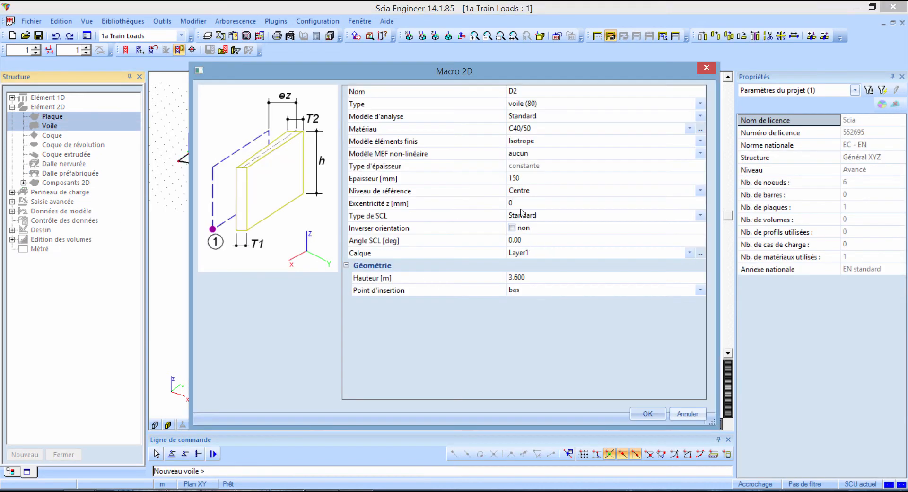
{"action": "left_click", "coordinate": [536, 278]}
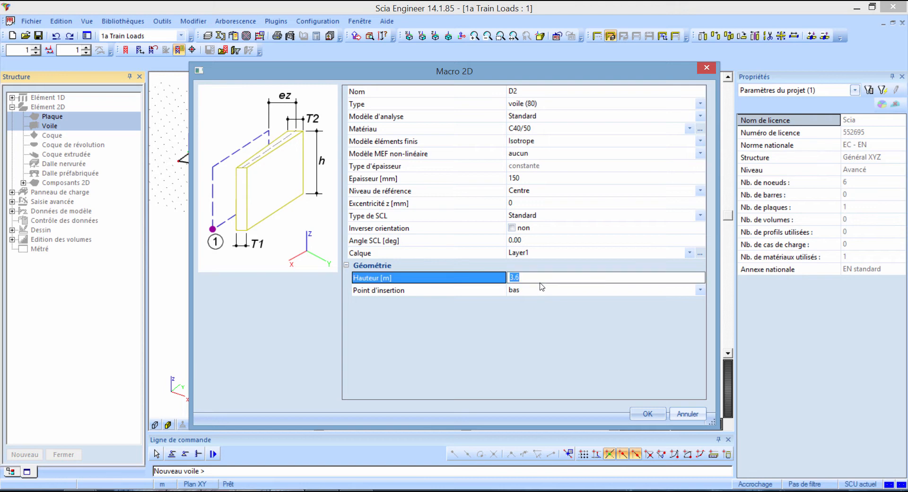
{"action": "type", "text": "3"}
{"action": "left_click", "coordinate": [647, 414]}
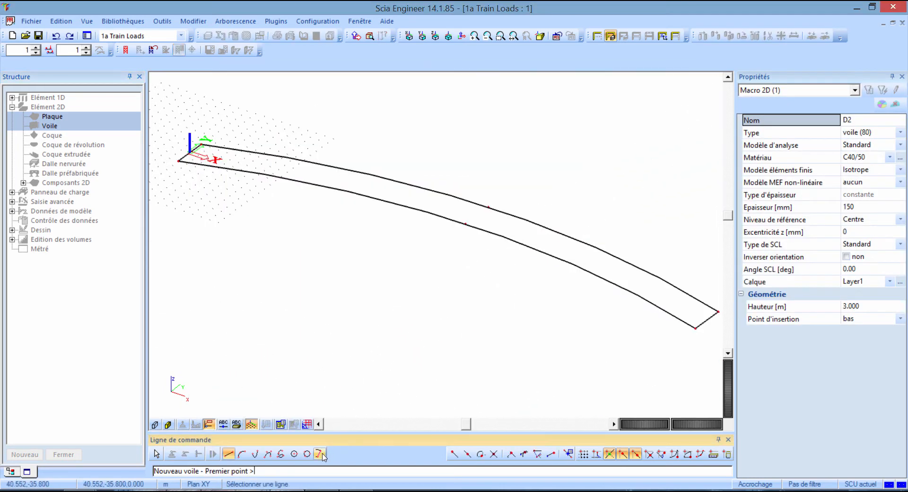
{"action": "left_click", "coordinate": [320, 454]}
{"action": "left_click", "coordinate": [413, 188]}
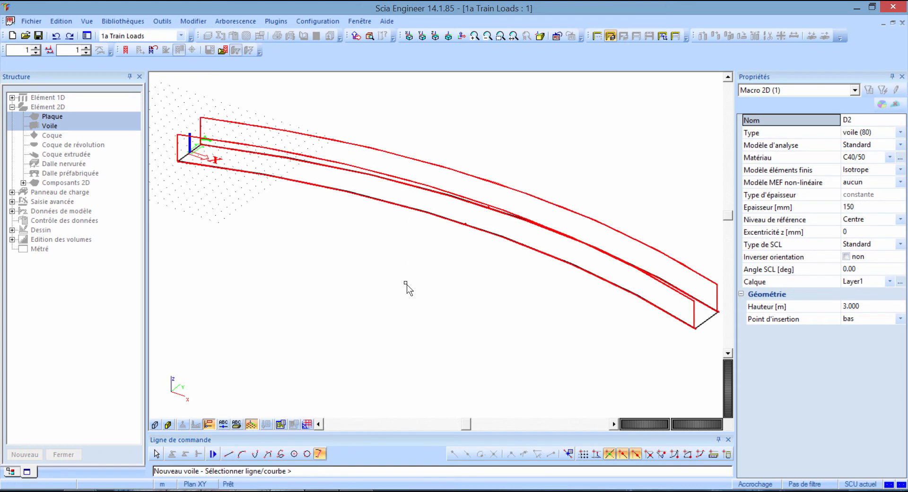
{"action": "key", "text": "Escape"}
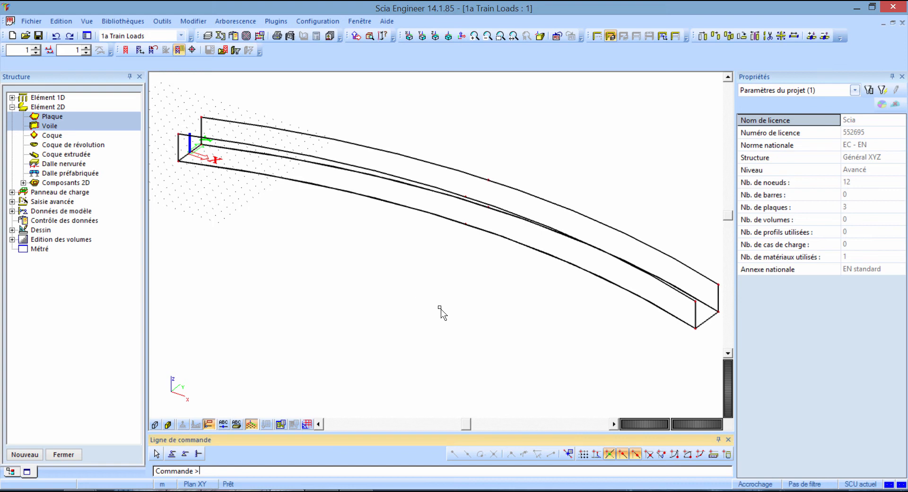
Move the two upper end nodes of the wall at Y = -2 outward by the relative offset 0 -0.5.
{"action": "right_click_drag", "start_coordinate": [531, 324], "coordinate": [520, 315], "text": "ctrl"}
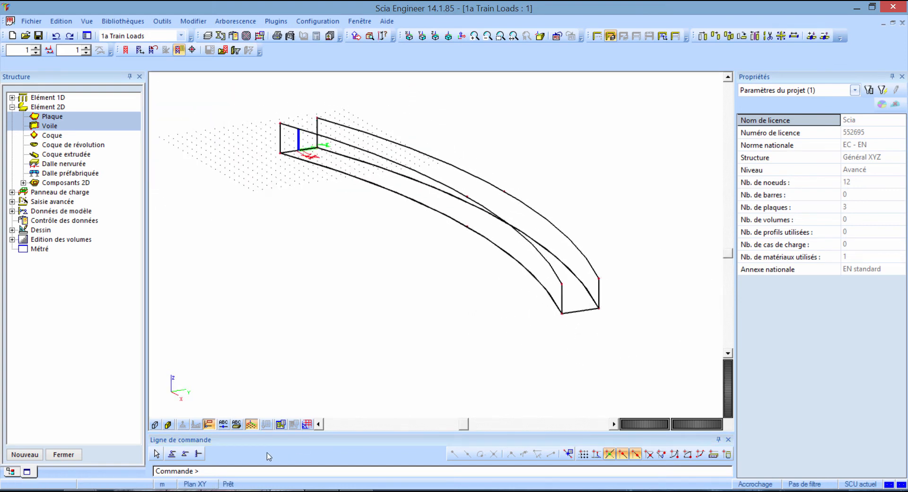
{"action": "right_click_drag", "start_coordinate": [438, 320], "coordinate": [426, 309], "text": "shift"}
{"action": "left_click", "coordinate": [546, 277]}
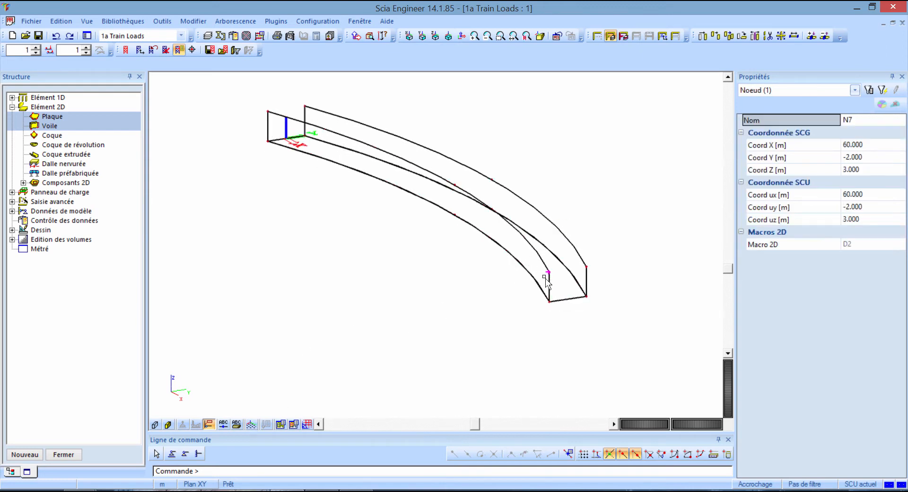
{"action": "left_click", "coordinate": [266, 112]}
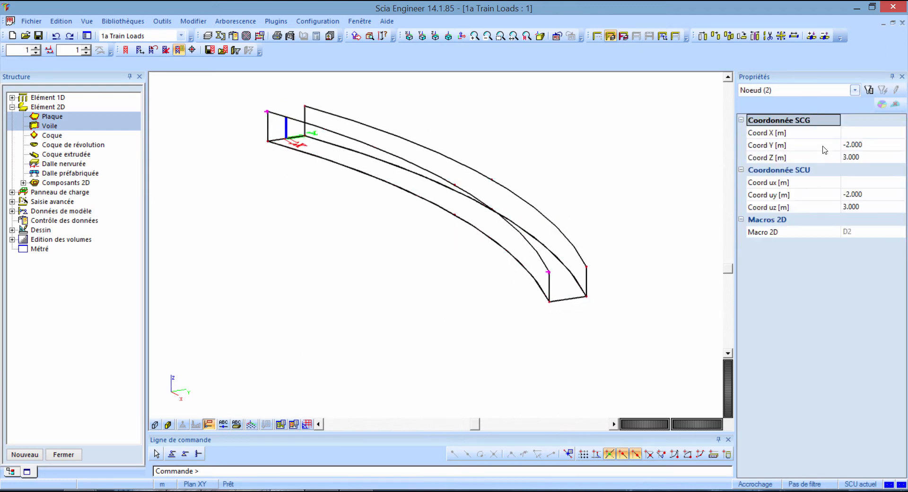
{"action": "left_click", "coordinate": [702, 36]}
{"action": "left_click", "coordinate": [267, 112]}
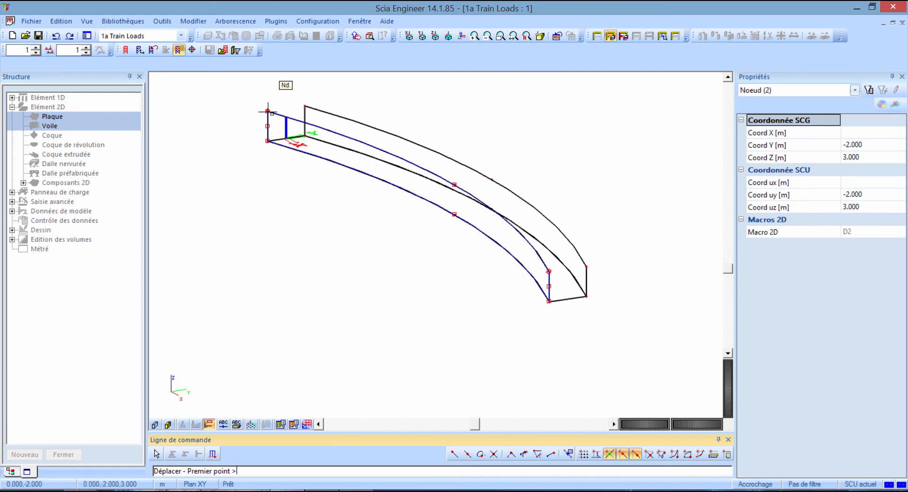
{"action": "left_click", "coordinate": [267, 111]}
{"action": "type", "text": "@"}
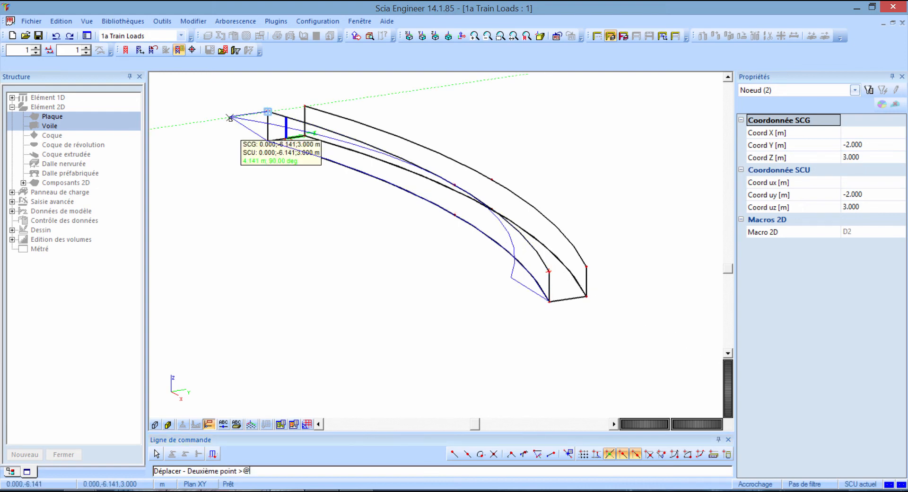
{"action": "type", "text": "0 -0.5"}
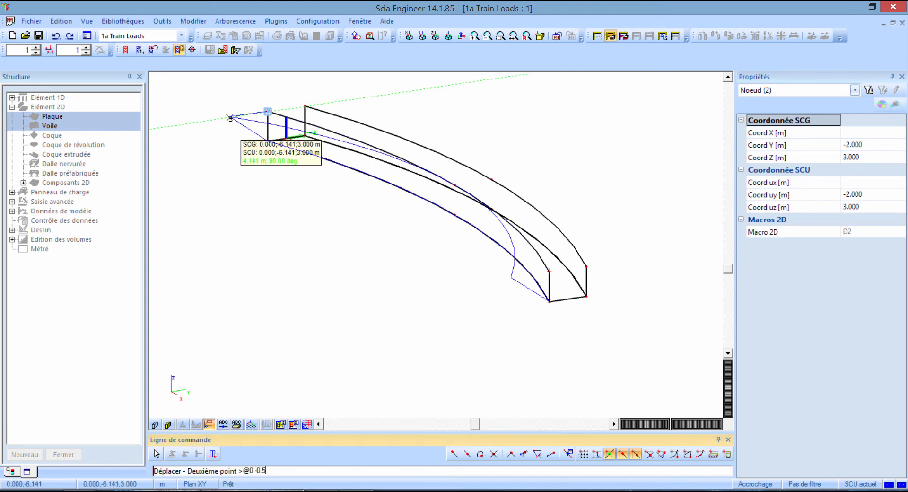
{"action": "key", "text": "Return"}
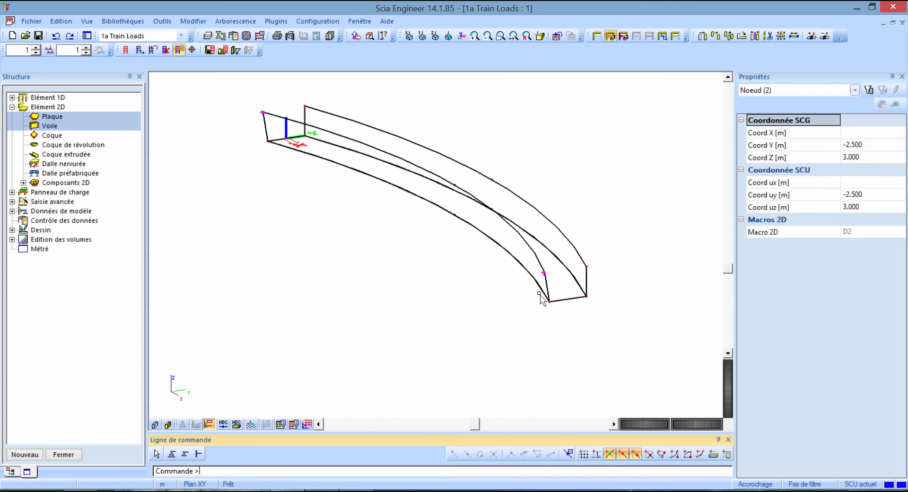
{"action": "key", "text": "Escape"}
Move the two upper end nodes of the wall at Y = 2 outward by the relative offset 0 0.5.
{"action": "mouse_move", "coordinate": [587, 320]}
{"action": "right_mouse_down", "text": "ctrl"}
{"action": "mouse_move", "coordinate": [566, 300]}
{"action": "mouse_move", "coordinate": [581, 315]}
{"action": "right_mouse_up", "text": "ctrl"}
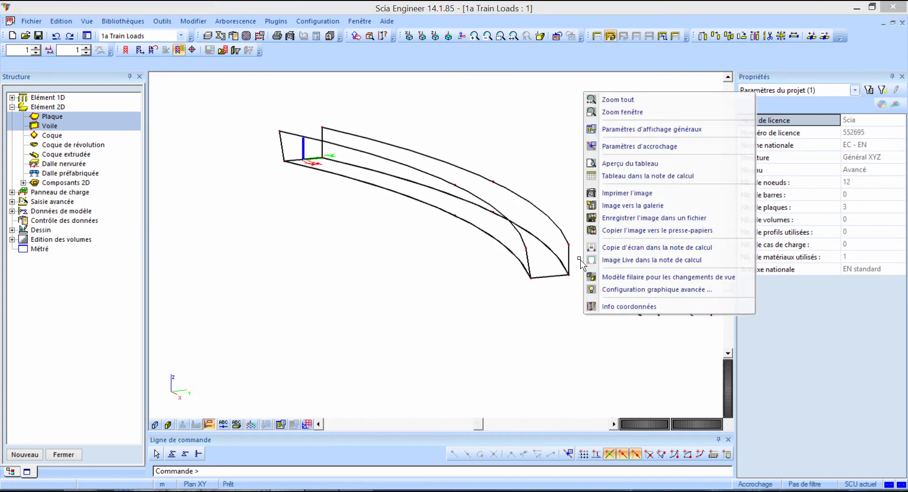
{"action": "left_click", "coordinate": [558, 230]}
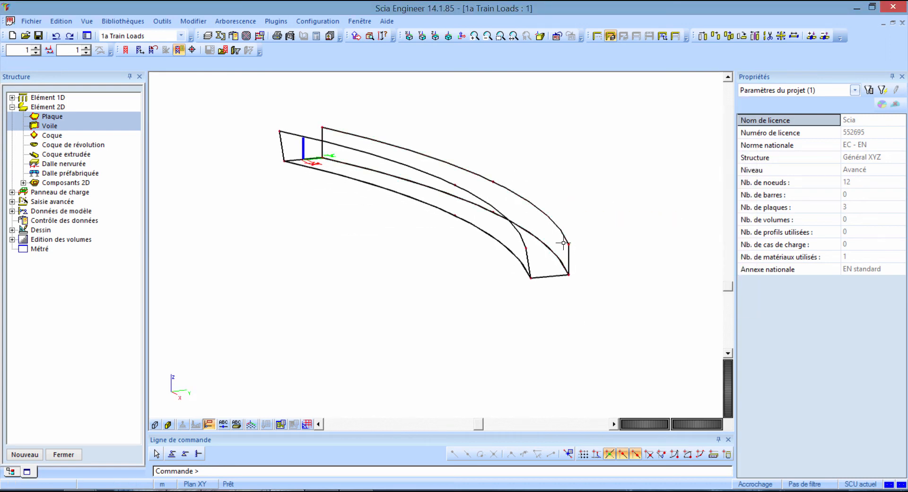
{"action": "left_click", "coordinate": [567, 244]}
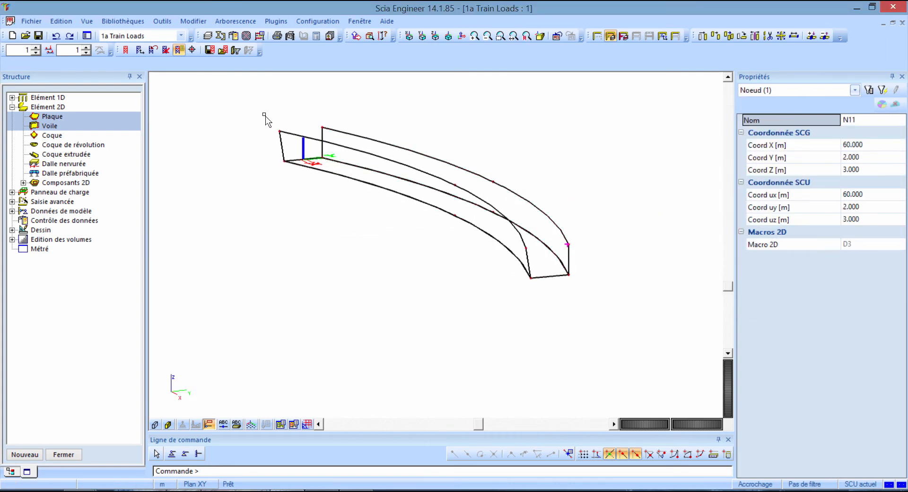
{"action": "left_click", "coordinate": [325, 126]}
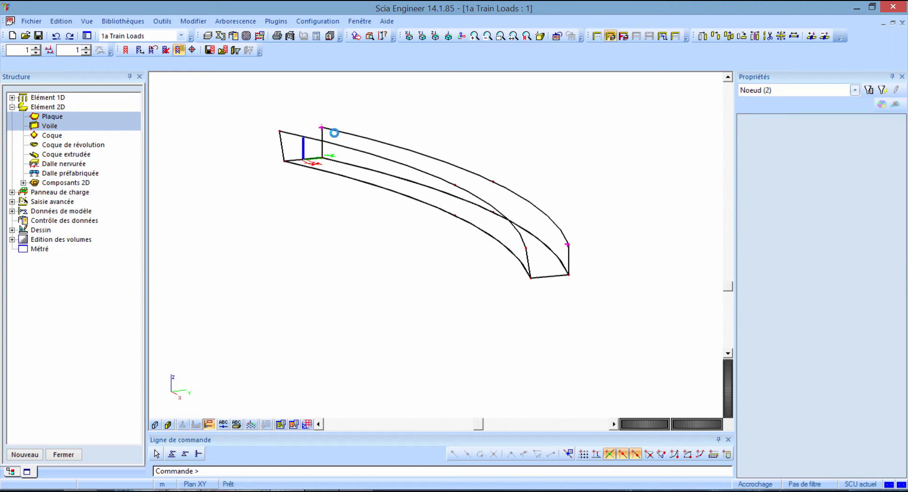
{"action": "left_click", "coordinate": [715, 36]}
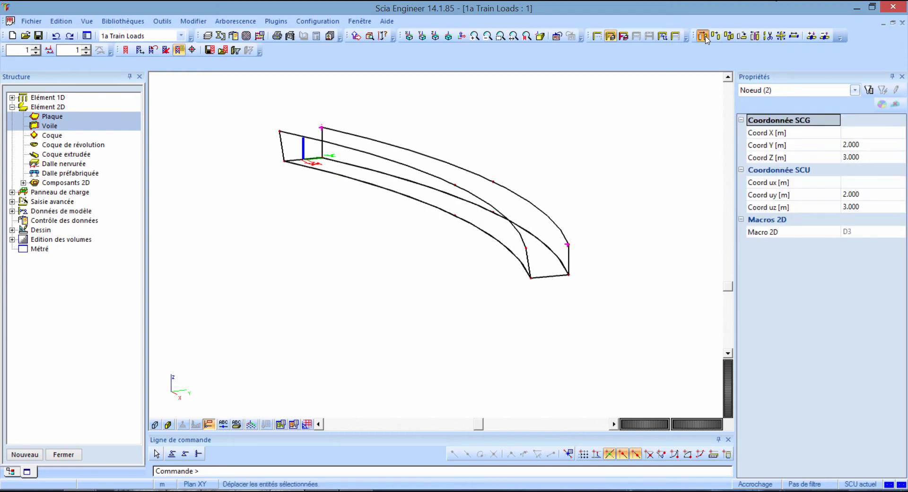
{"action": "left_click", "coordinate": [569, 243]}
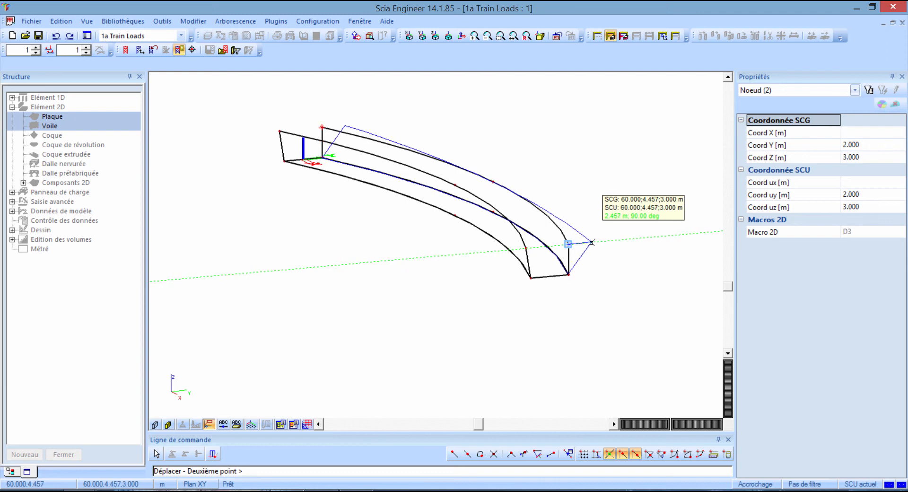
{"action": "type", "text": "@0"}
{"action": "key", "text": "Escape"}
{"action": "type", "text": ";0.5"}
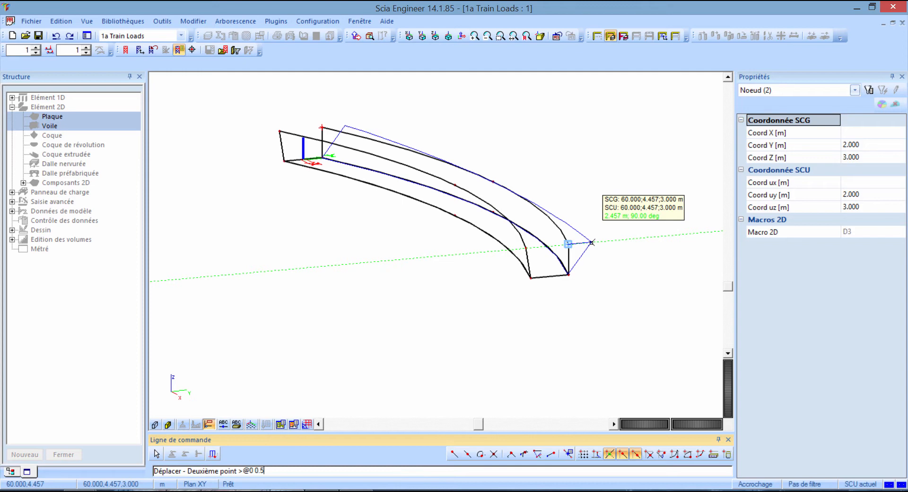
{"action": "key", "text": "Return"}
{"action": "key", "text": "Escape"}
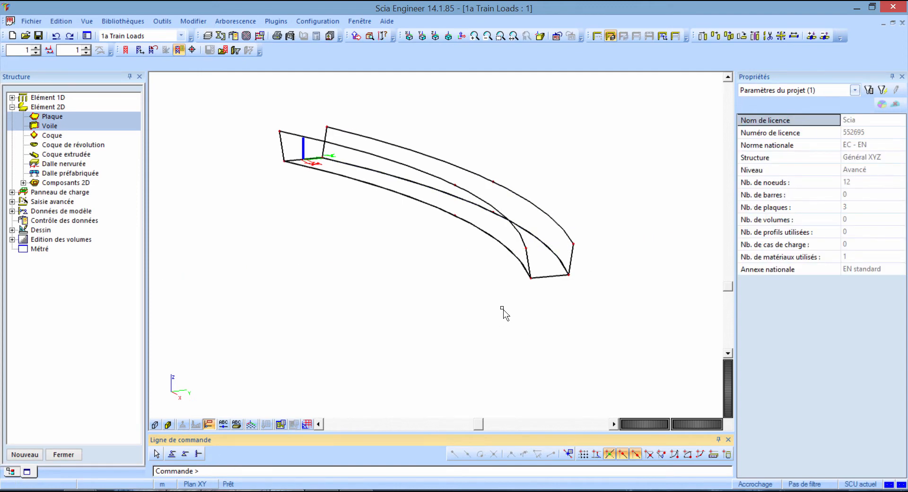
Start another plate at the top of the walls with an arc edge from 0 -5 3 through 30 0 3 to 60 -5 3.
{"action": "middle_click_drag", "start_coordinate": [494, 308], "coordinate": [468, 310]}
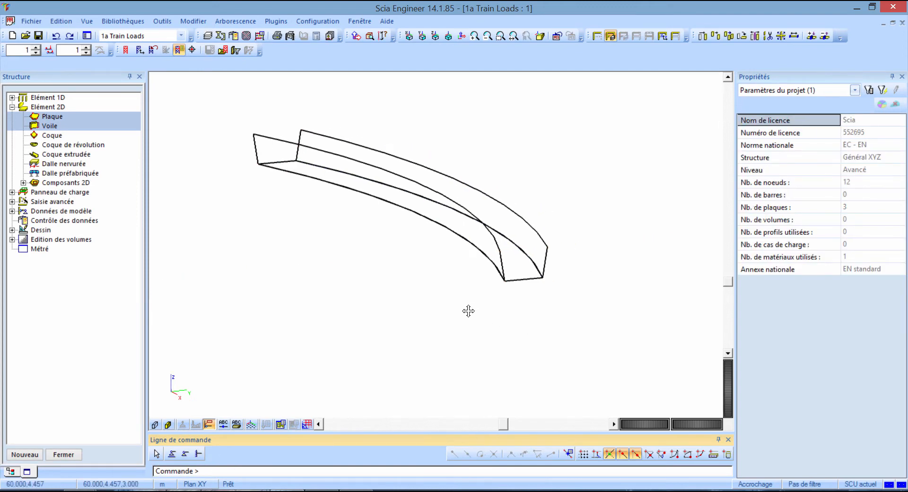
{"action": "double_click", "coordinate": [60, 117]}
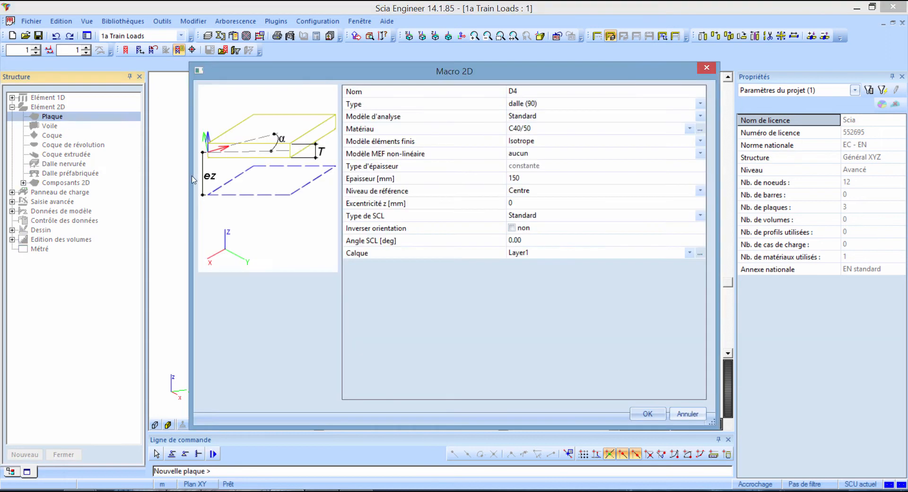
{"action": "left_click", "coordinate": [656, 417]}
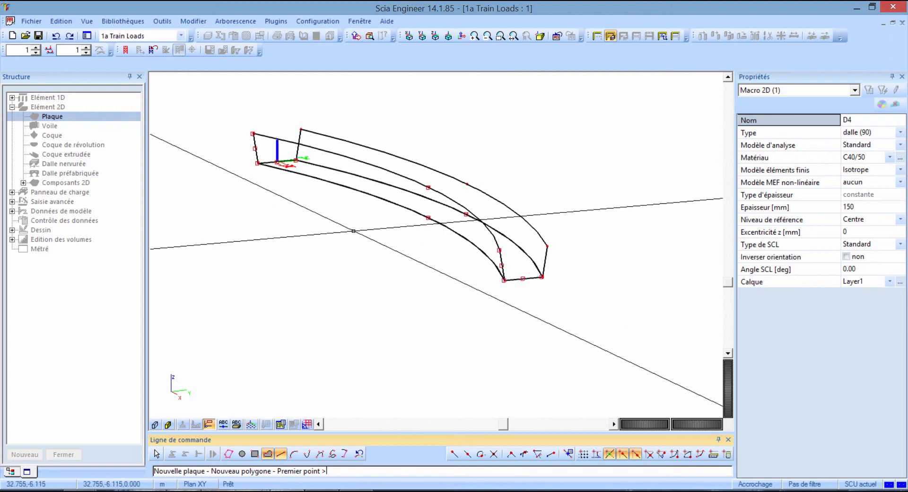
{"action": "type", "text": "0 -5 3"}
{"action": "key", "text": "Return"}
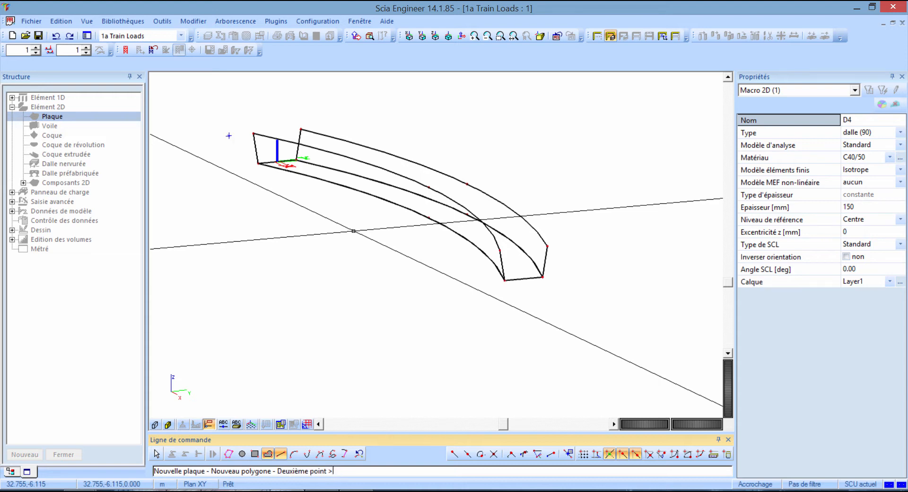
{"action": "left_click", "coordinate": [294, 454]}
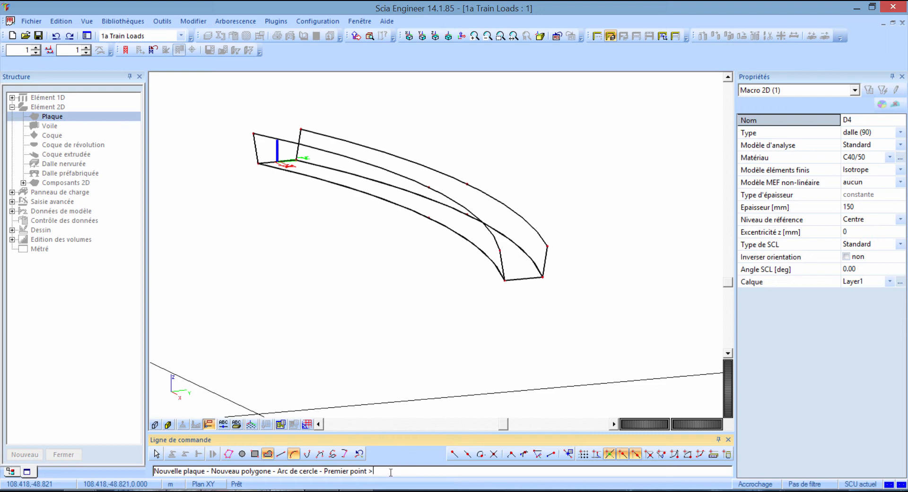
{"action": "type", "text": "0 -5 3"}
{"action": "key", "text": "Return"}
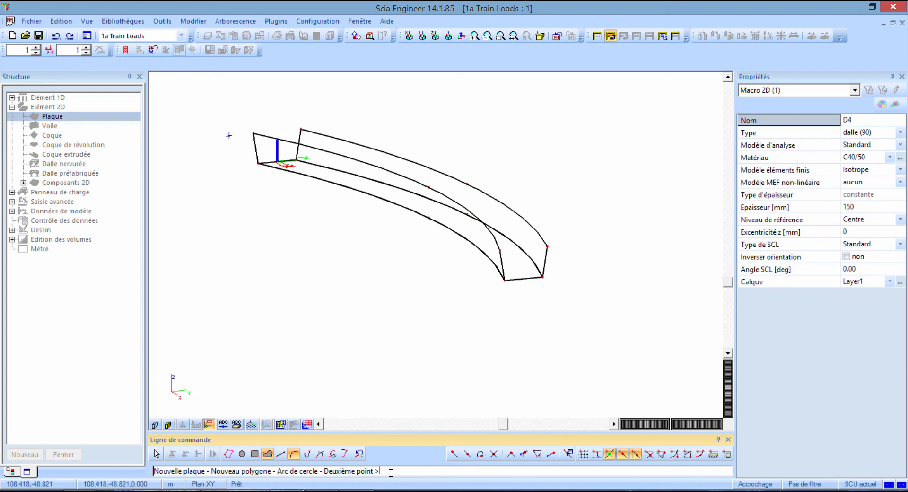
{"action": "type", "text": "30 0 3"}
{"action": "key", "text": "Return"}
{"action": "type", "text": "60 -5 3"}
{"action": "key", "text": "Return"}
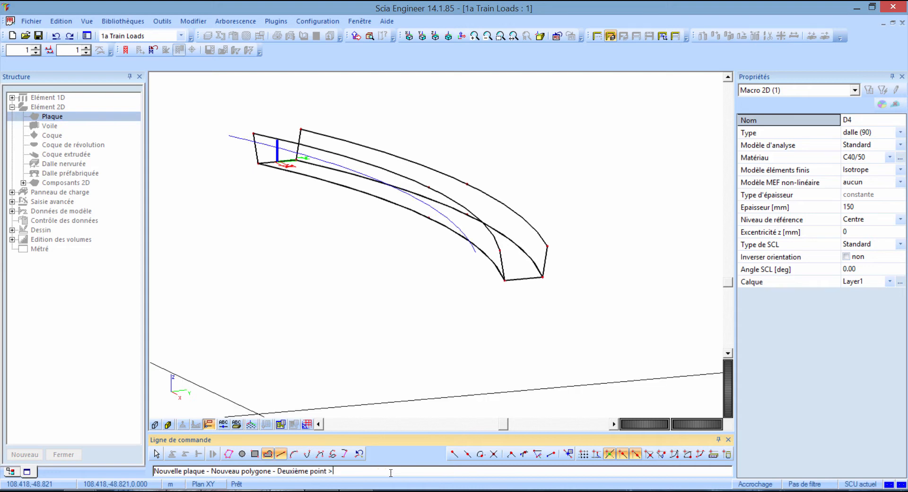
Complete the top deck plate with a straight edge to 60 5 3 and an arc through 30 10 to 0 5.
{"action": "type", "text": "60 5 3"}
{"action": "key", "text": "Return"}
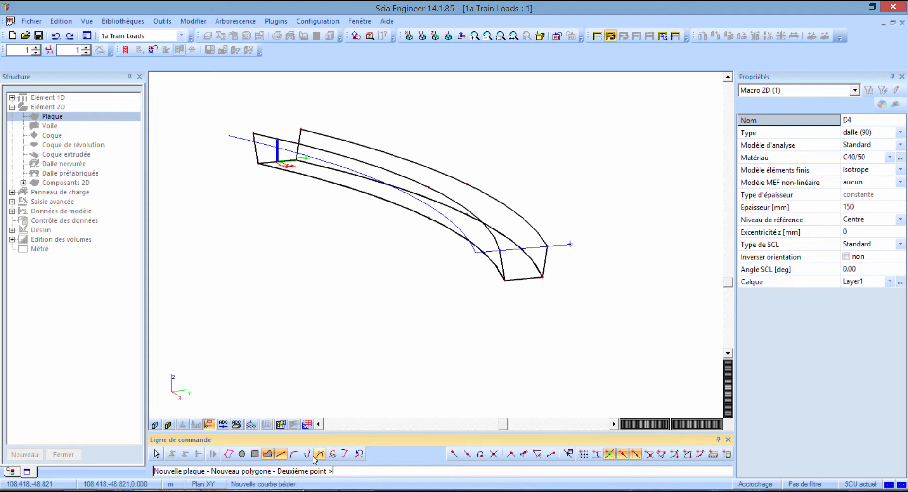
{"action": "left_click", "coordinate": [294, 454]}
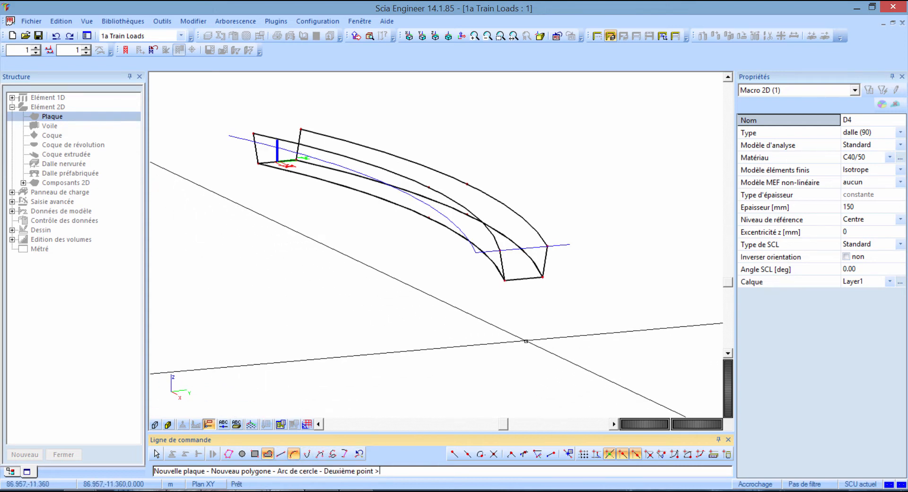
{"action": "type", "text": "30 10"}
{"action": "key", "text": "Return"}
{"action": "type", "text": "0 5"}
{"action": "key", "text": "Return"}
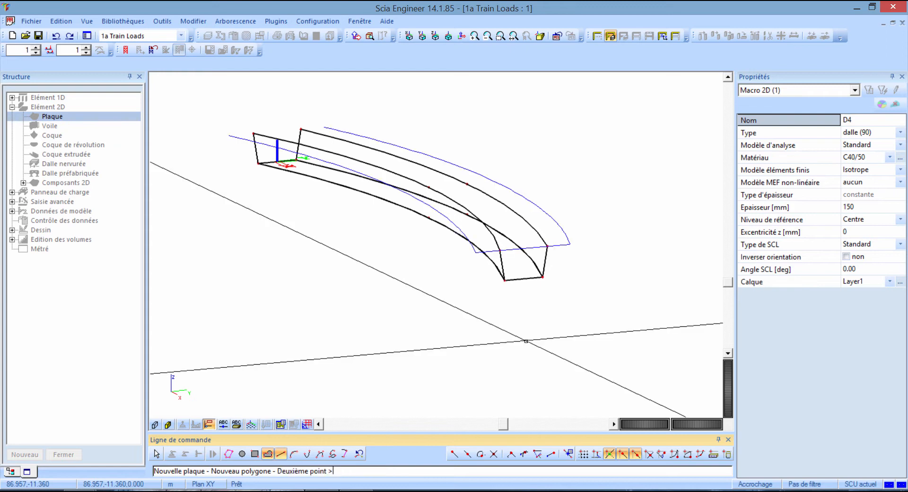
{"action": "key", "text": "Escape"}
{"action": "key", "text": "Escape"}
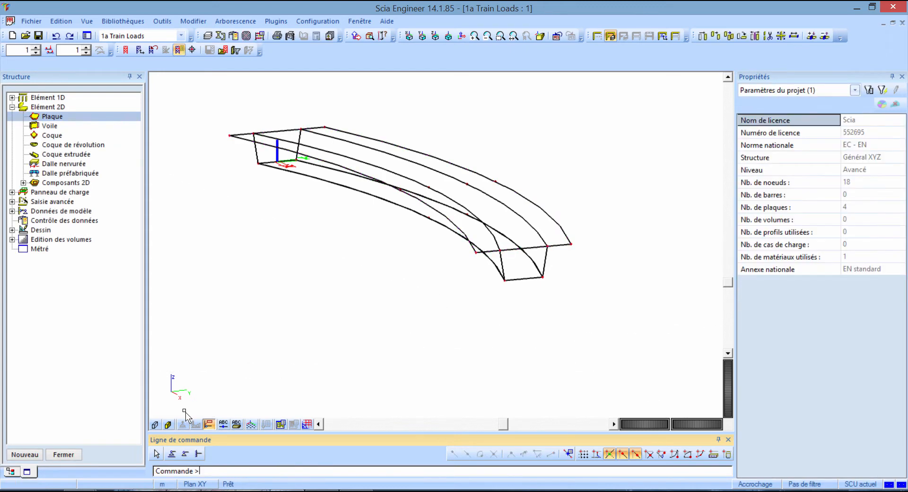
Display the bridge with rendered surfaces and fit the whole model in the view.
{"action": "left_click", "coordinate": [168, 424]}
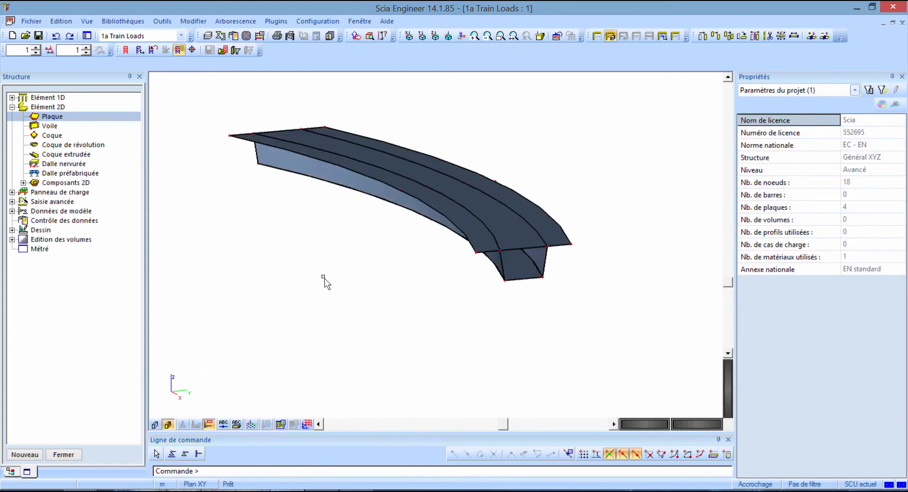
{"action": "mouse_move", "coordinate": [324, 278]}
{"action": "right_mouse_down", "text": "ctrl"}
{"action": "mouse_move", "coordinate": [336, 285]}
{"action": "mouse_move", "coordinate": [330, 277]}
{"action": "right_mouse_up", "text": "ctrl"}
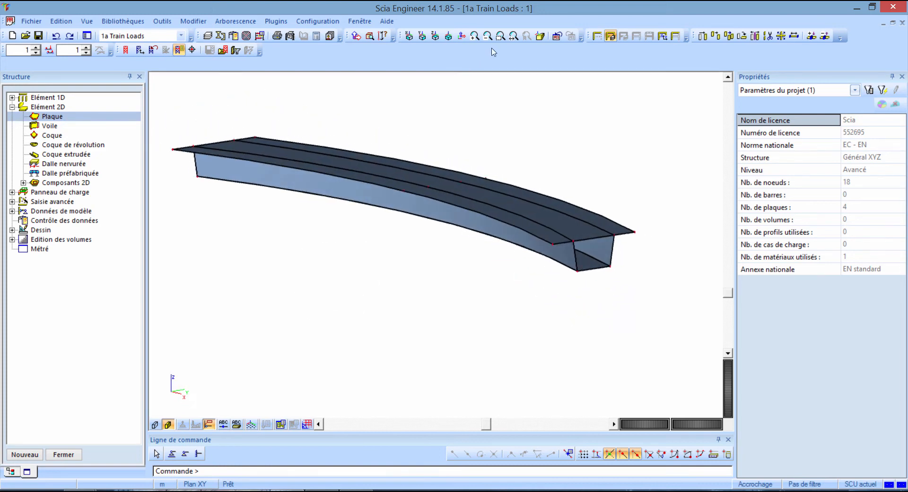
{"action": "left_click", "coordinate": [513, 36]}
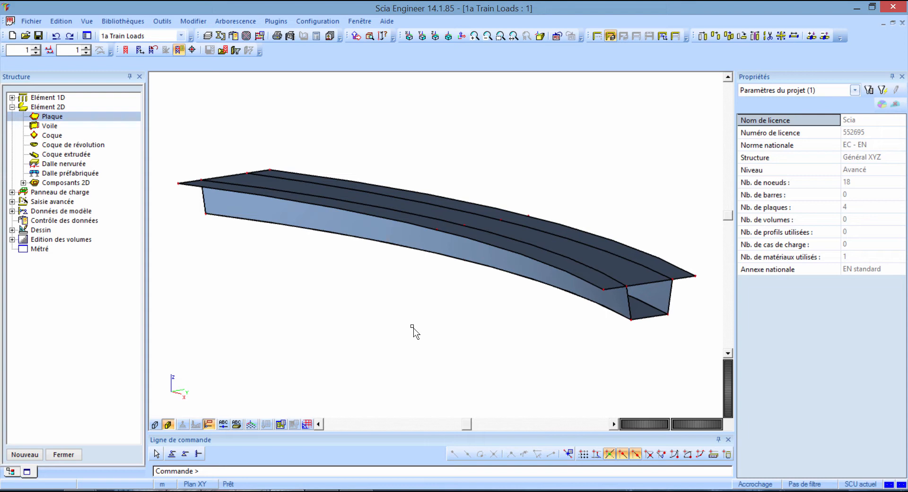
Connect all entities of the model and inspect the intersections created between the walls and the deck plate.
{"action": "left_click", "coordinate": [13, 211]}
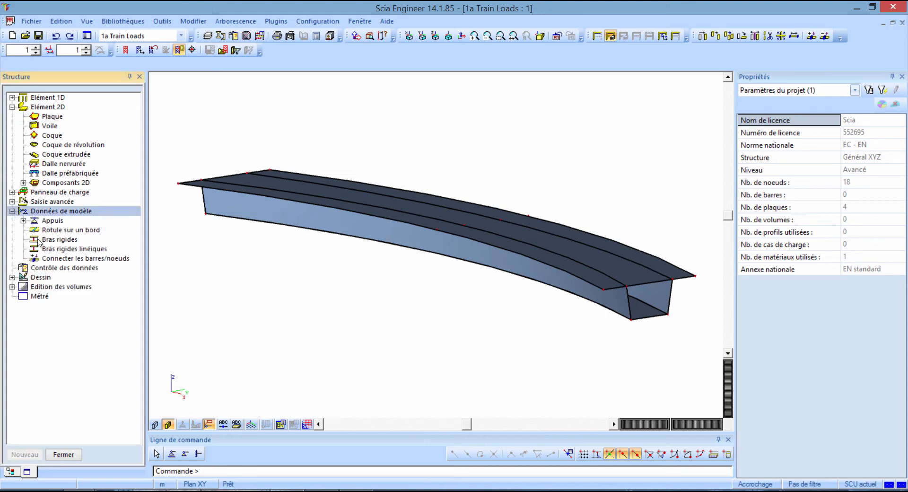
{"action": "double_click", "coordinate": [65, 259]}
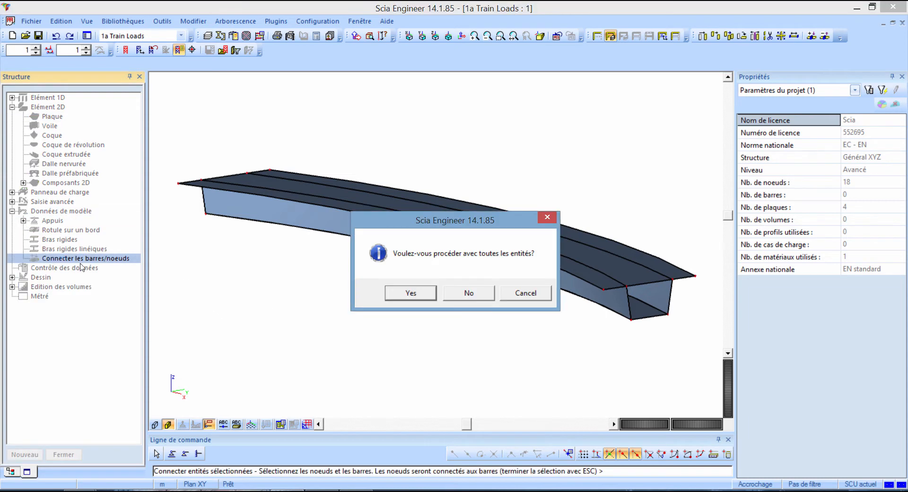
{"action": "left_click", "coordinate": [409, 292]}
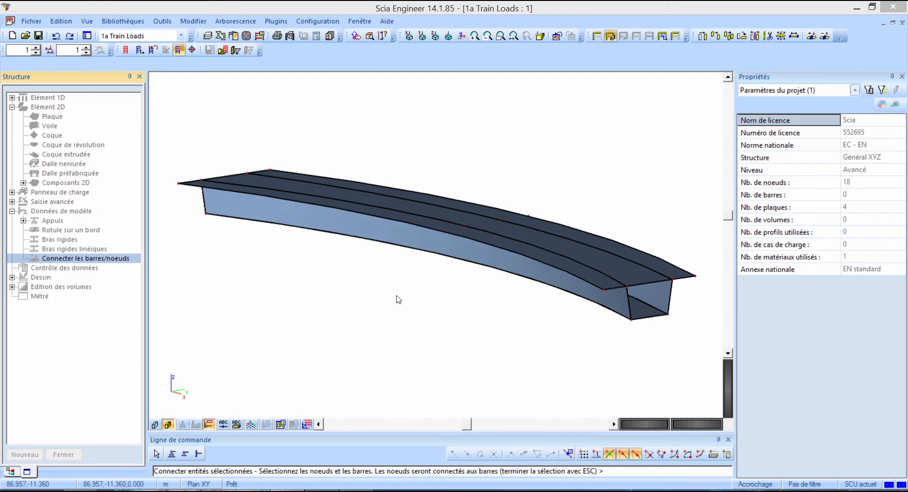
{"action": "left_click", "coordinate": [647, 414]}
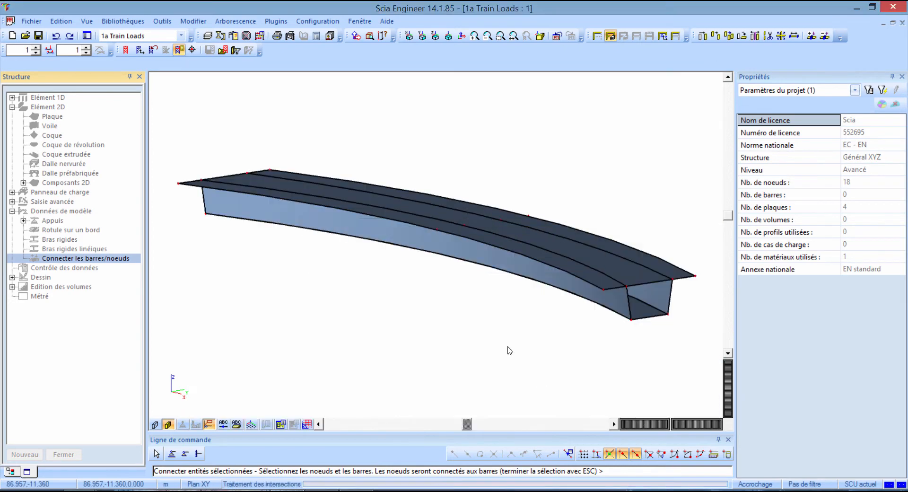
{"action": "left_click", "coordinate": [518, 293]}
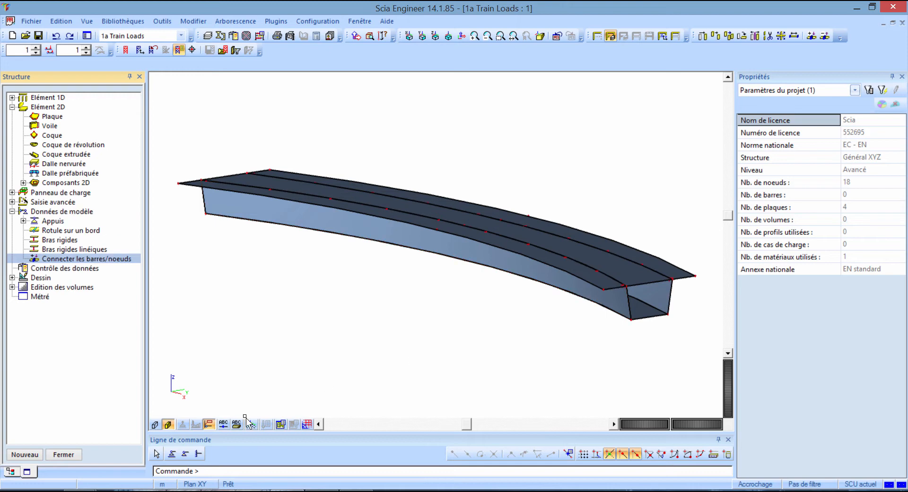
{"action": "scroll", "coordinate": [616, 275], "scroll_direction": "up", "scroll_amount": 3}
{"action": "scroll", "coordinate": [617, 275], "scroll_direction": "up", "scroll_amount": 2}
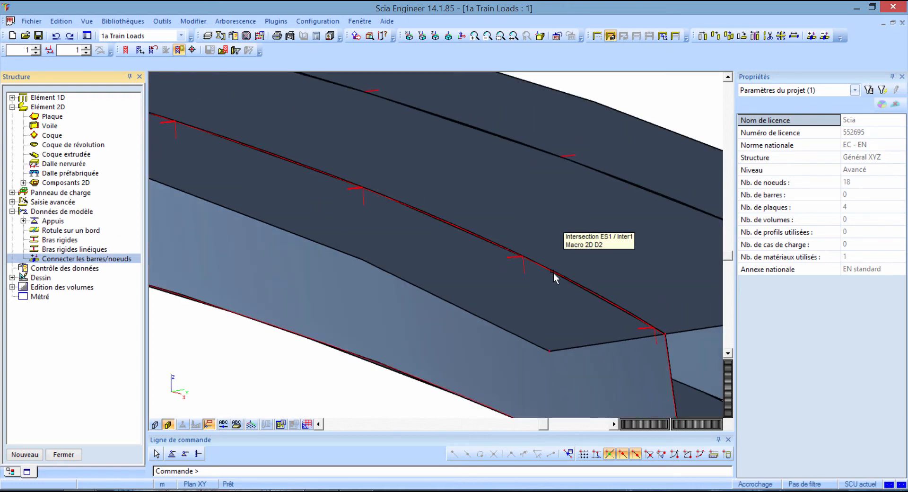
{"action": "scroll", "coordinate": [489, 324], "scroll_direction": "down", "scroll_amount": 3}
{"action": "scroll", "coordinate": [486, 321], "scroll_direction": "down", "scroll_amount": 2}
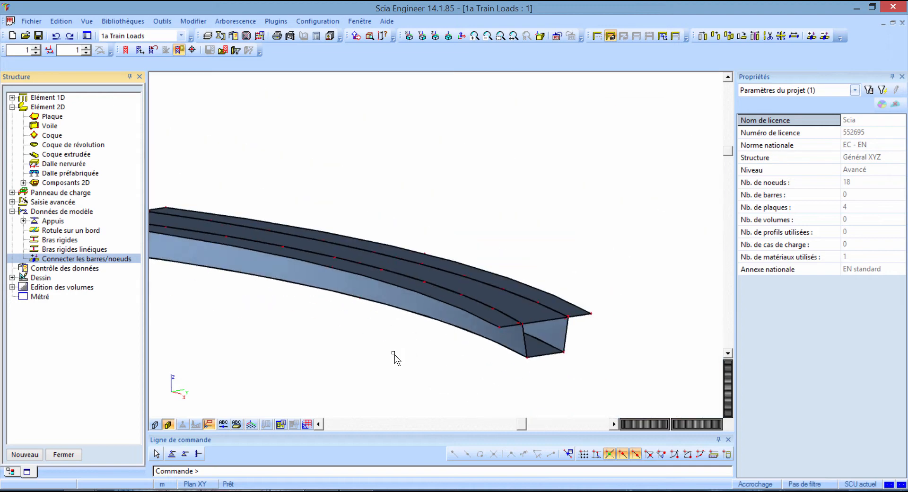
{"action": "middle_click_drag", "start_coordinate": [394, 353], "coordinate": [493, 340]}
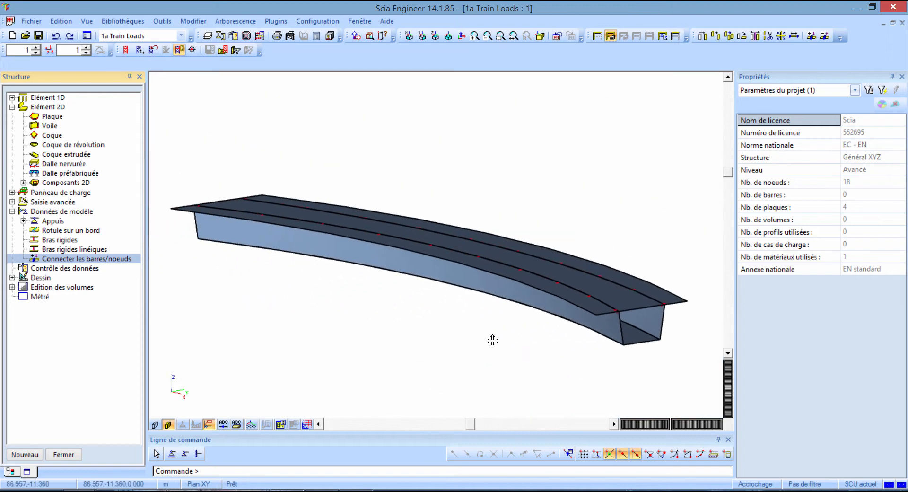
Run the structure data check with its default options.
{"action": "double_click", "coordinate": [90, 268]}
{"action": "left_click", "coordinate": [548, 415]}
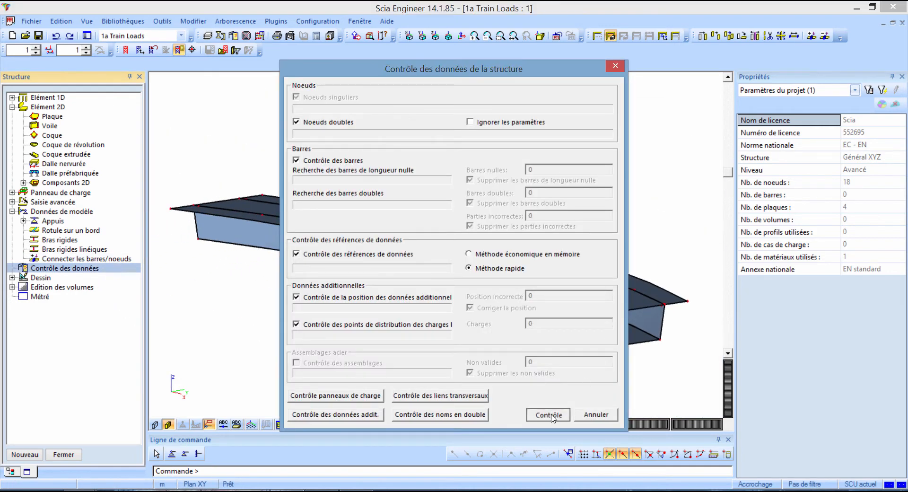
{"action": "left_click", "coordinate": [490, 292]}
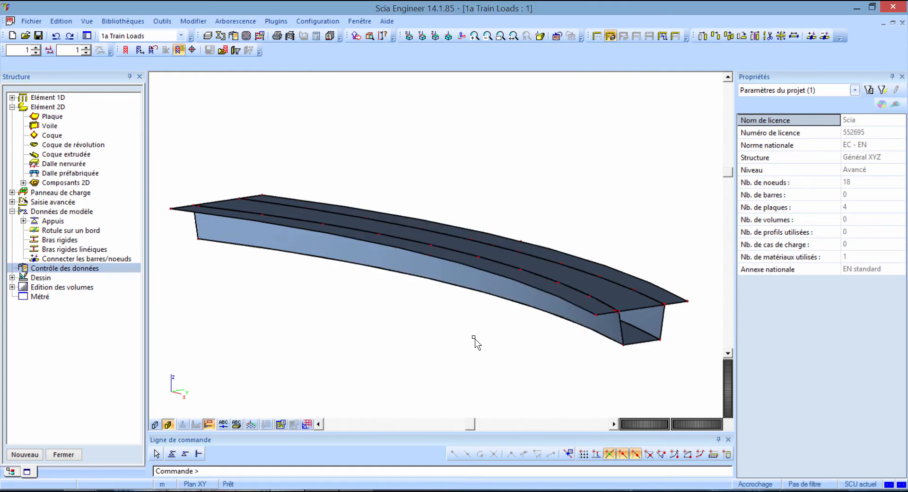
Add a hinged (Rotulé) line support along the bottom plate's end edge at X = 60.
{"action": "left_click", "coordinate": [23, 221]}
{"action": "left_click", "coordinate": [59, 241]}
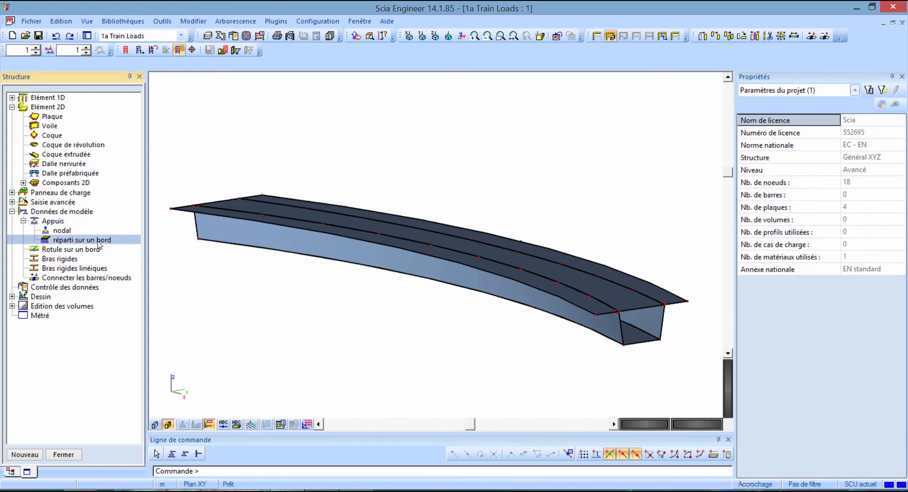
{"action": "double_click", "coordinate": [98, 241]}
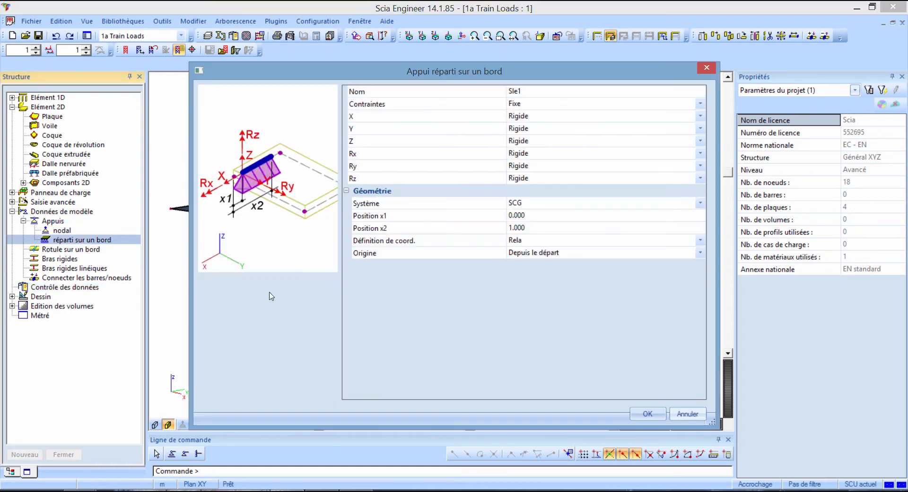
{"action": "left_click", "coordinate": [541, 109]}
{"action": "left_click", "coordinate": [539, 124]}
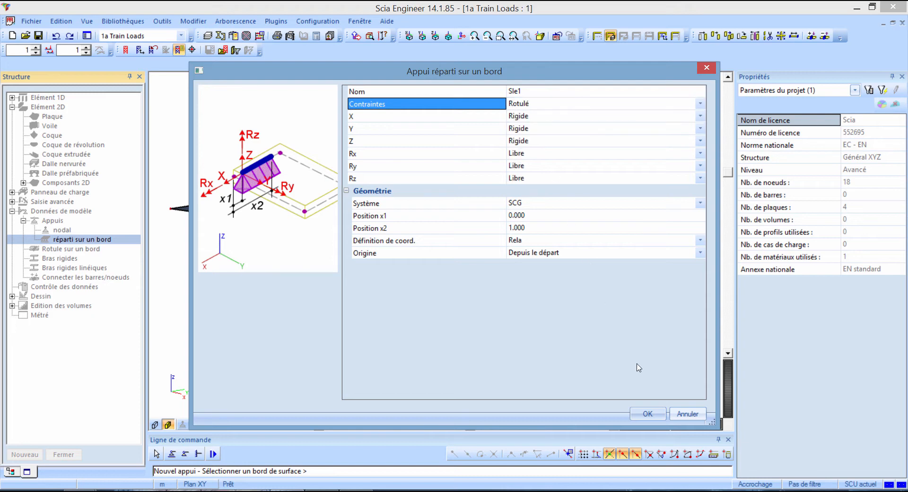
{"action": "left_click", "coordinate": [647, 413]}
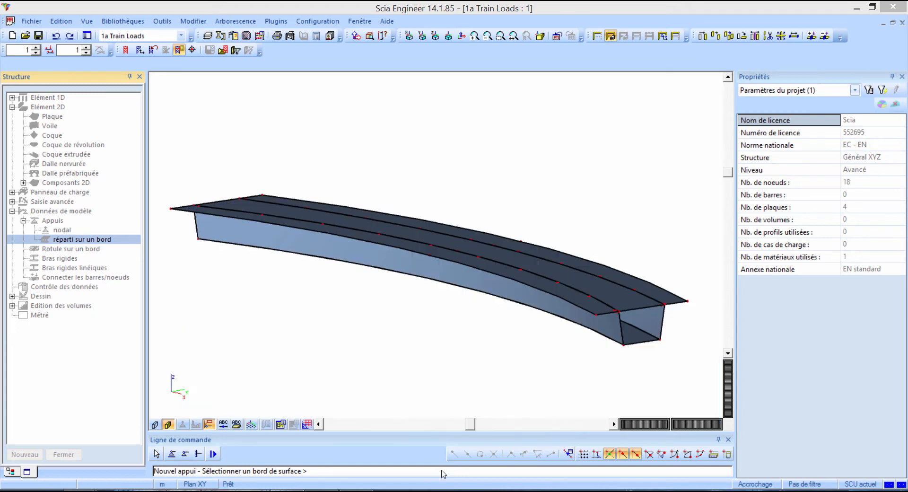
{"action": "left_click", "coordinate": [646, 342]}
{"action": "scroll", "coordinate": [644, 348], "scroll_direction": "up", "scroll_amount": 5}
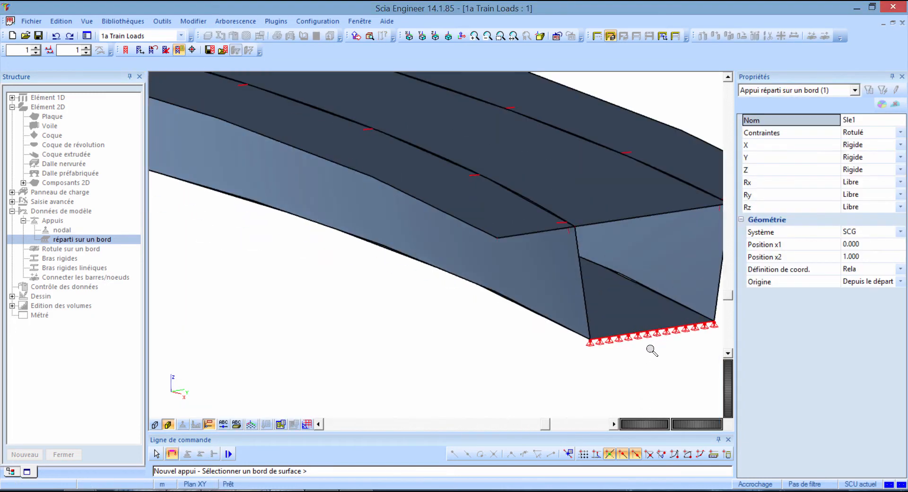
{"action": "scroll", "coordinate": [647, 349], "scroll_direction": "down", "scroll_amount": 5}
{"action": "left_click", "coordinate": [273, 333]}
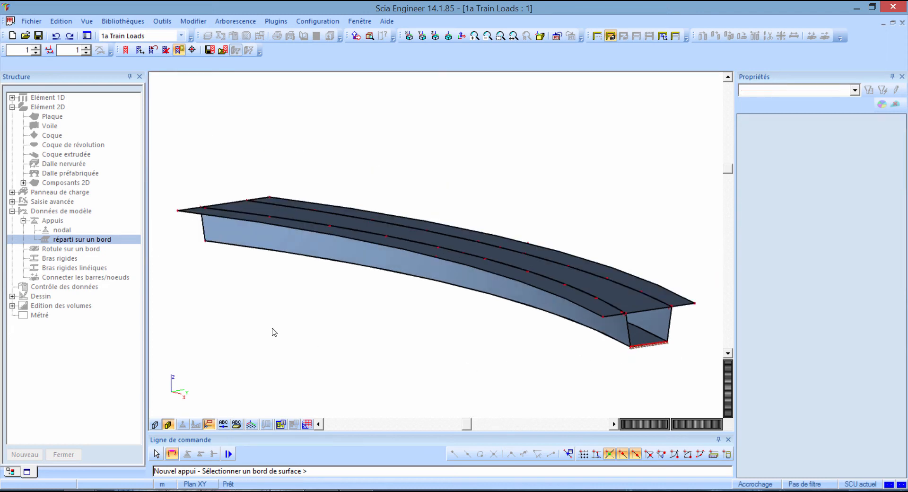
{"action": "key", "text": "Escape"}
Add a sliding (Glissant) line support along the bottom plate's opposite end edge, at the origin.
{"action": "double_click", "coordinate": [81, 240]}
{"action": "left_click", "coordinate": [531, 102]}
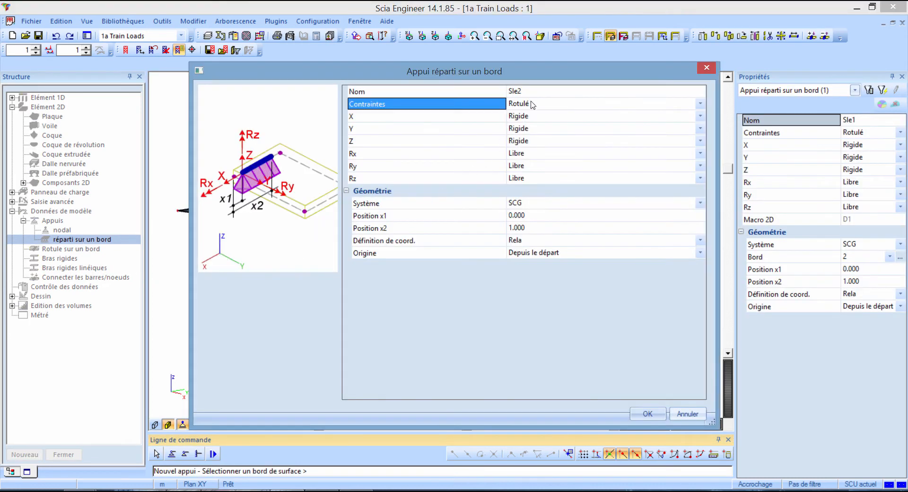
{"action": "left_click", "coordinate": [531, 102]}
{"action": "left_click", "coordinate": [538, 139]}
{"action": "left_click", "coordinate": [530, 106]}
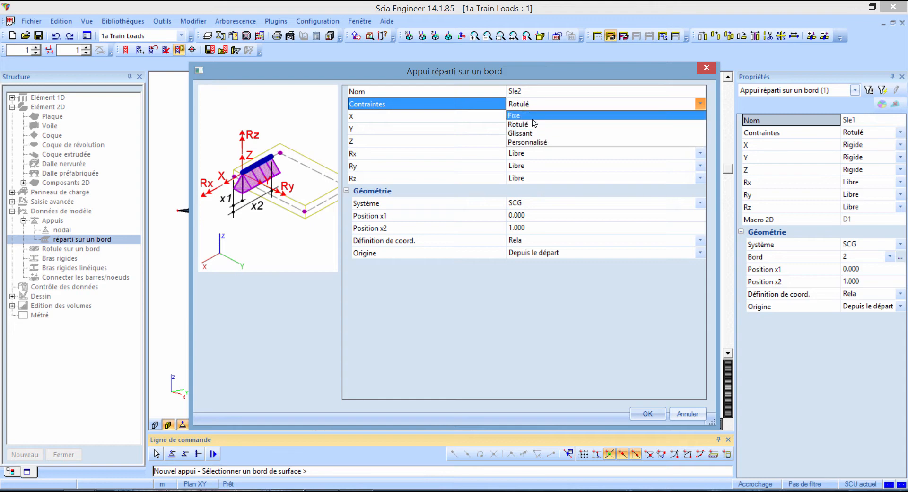
{"action": "left_click", "coordinate": [524, 133]}
{"action": "left_click", "coordinate": [647, 414]}
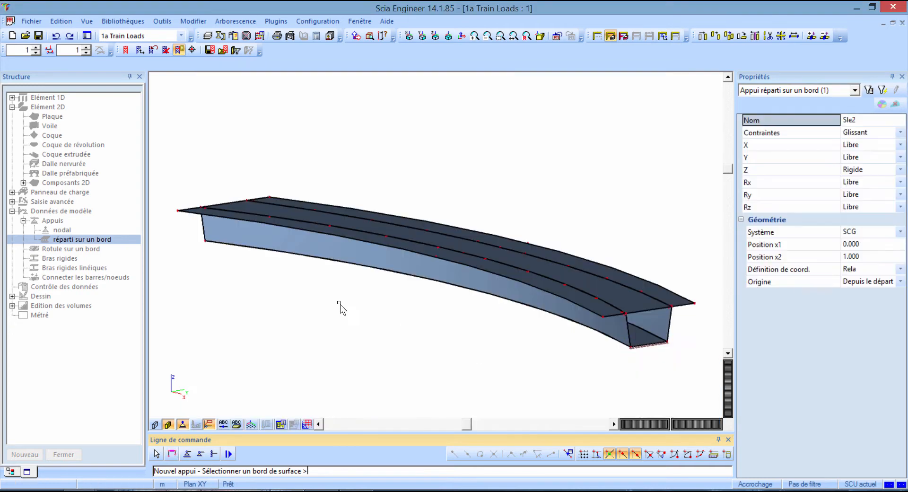
{"action": "scroll", "coordinate": [222, 283], "scroll_direction": "up", "scroll_amount": 5}
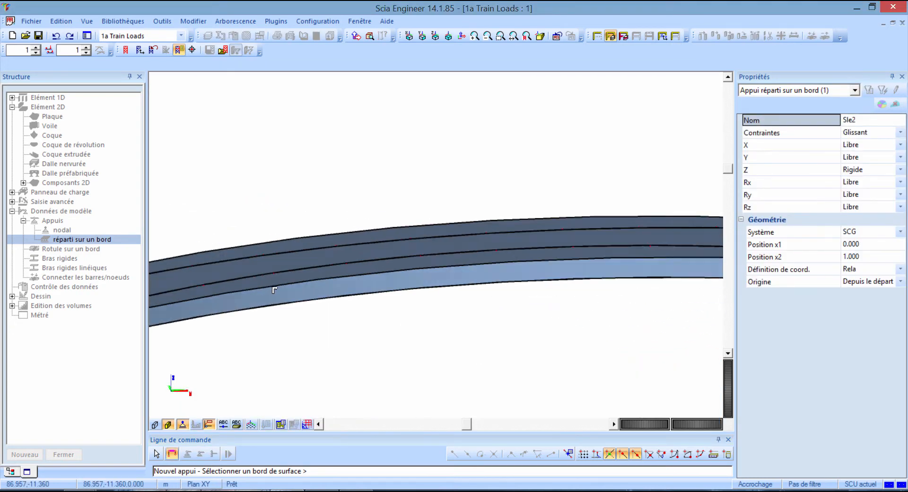
{"action": "scroll", "coordinate": [274, 289], "scroll_direction": "down", "scroll_amount": 5}
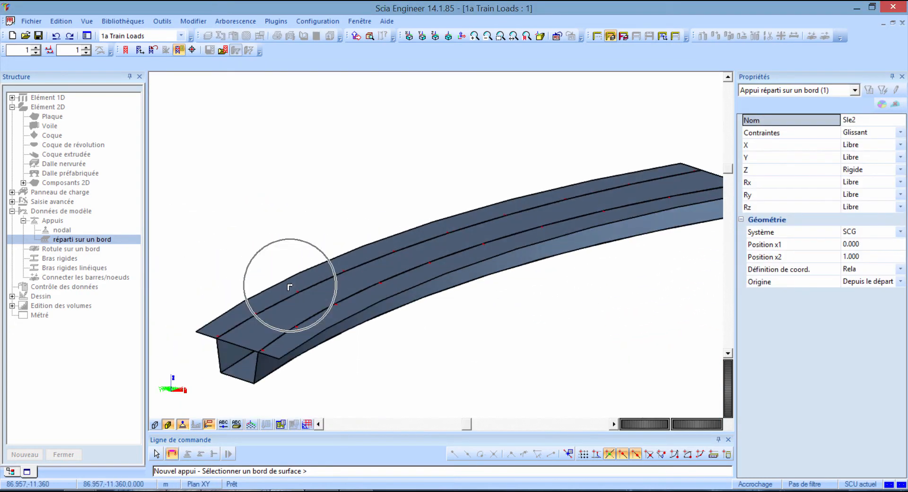
{"action": "left_click", "coordinate": [243, 389]}
{"action": "scroll", "coordinate": [241, 385], "scroll_direction": "up", "scroll_amount": 5}
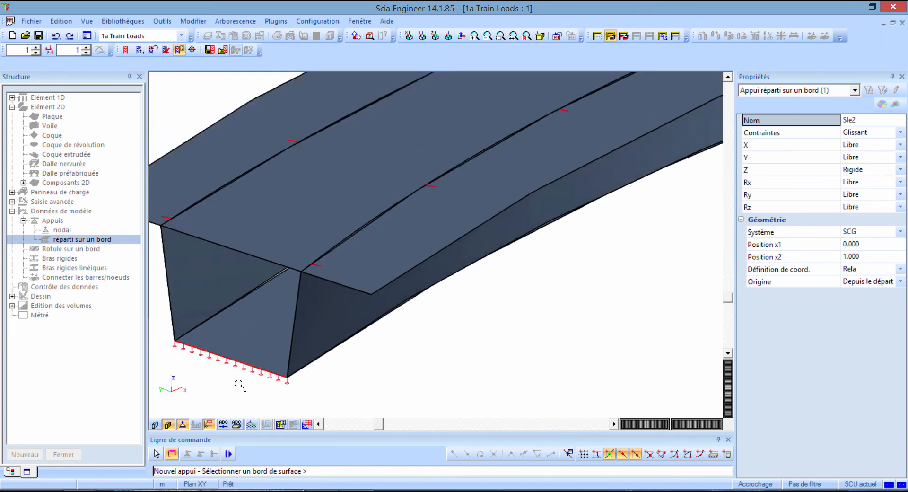
{"action": "scroll", "coordinate": [240, 385], "scroll_direction": "down", "scroll_amount": 5}
{"action": "key", "text": "Escape"}
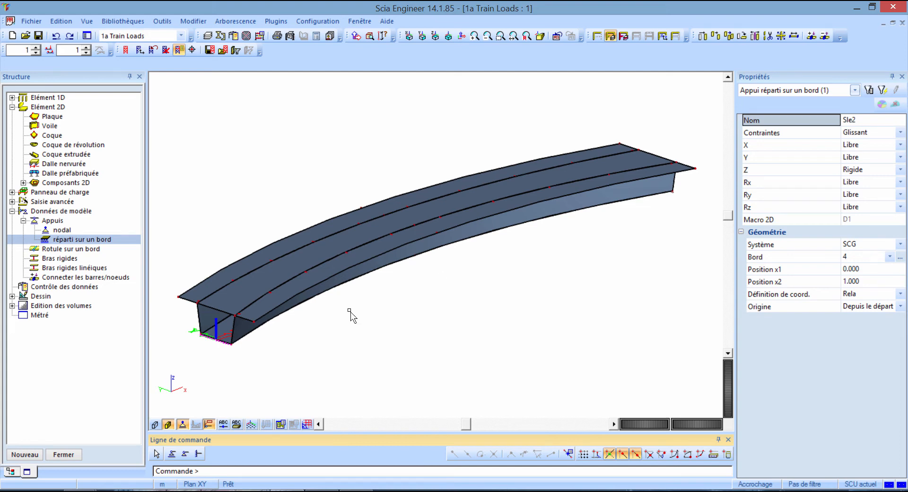
Leave the structure input, open the load cases and describe the first permanent load case LC1 as "poids propre".
{"action": "left_click", "coordinate": [71, 455]}
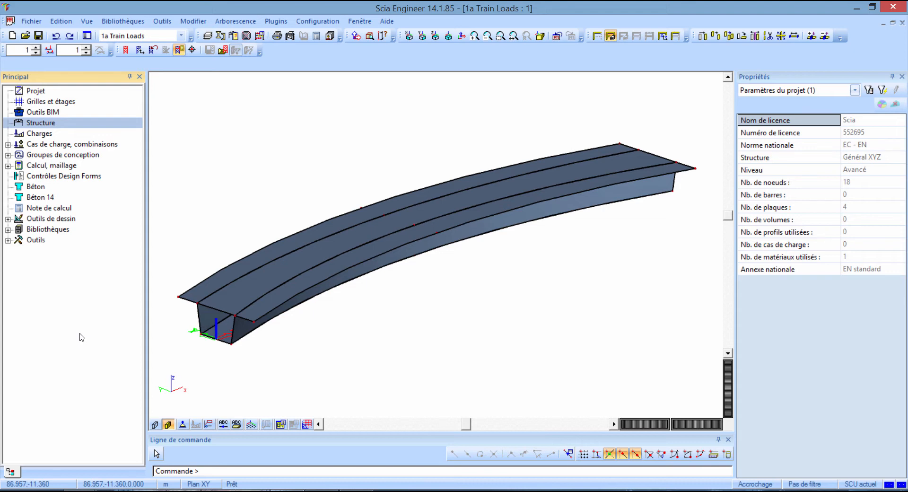
{"action": "left_click", "coordinate": [55, 137]}
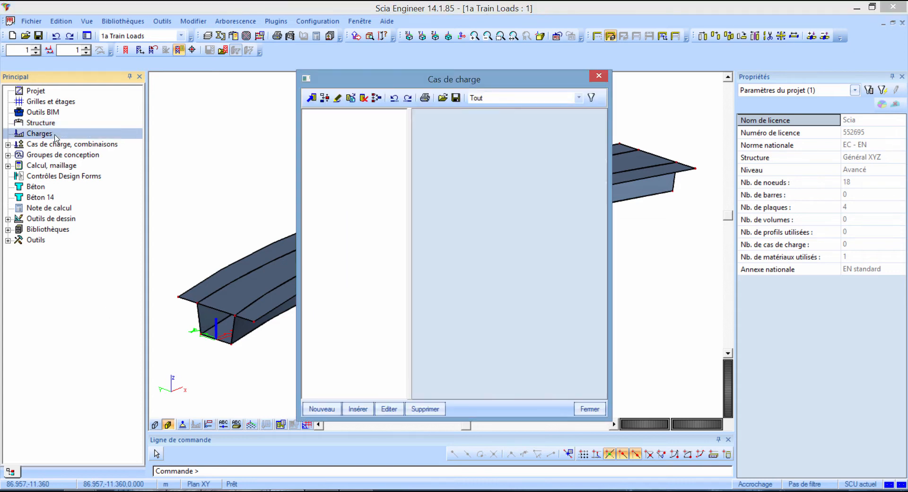
{"action": "left_click", "coordinate": [529, 128]}
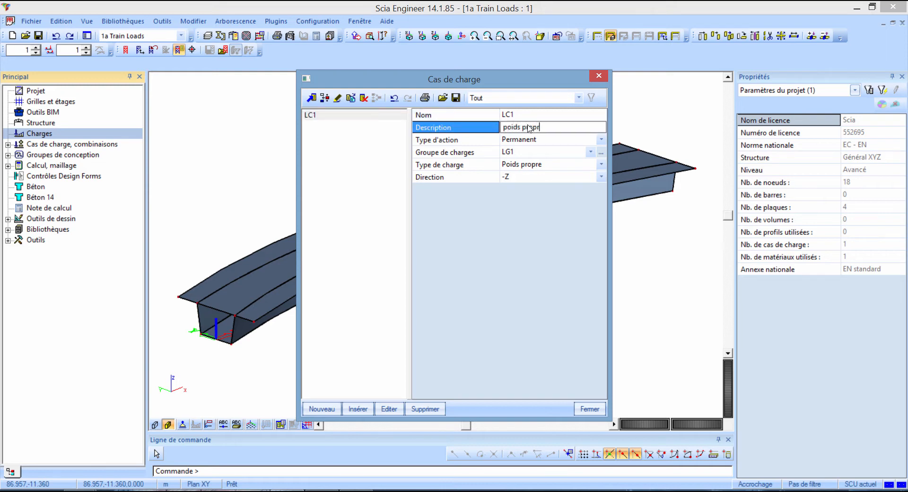
{"action": "type", "text": "poids propre"}
{"action": "key", "text": "Return"}
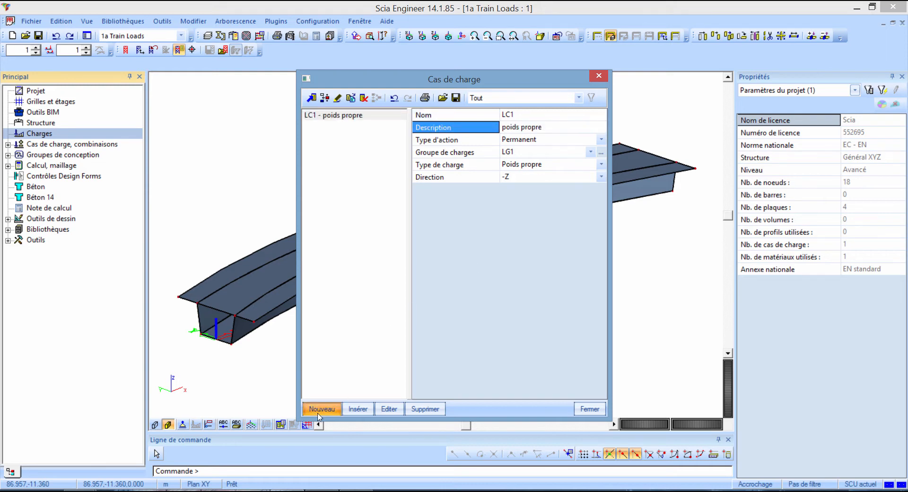
Create load case LC2 described as "charge de trafic unique" with the Variable action type, and close the load case manager.
{"action": "left_click", "coordinate": [322, 409]}
{"action": "left_click", "coordinate": [548, 129]}
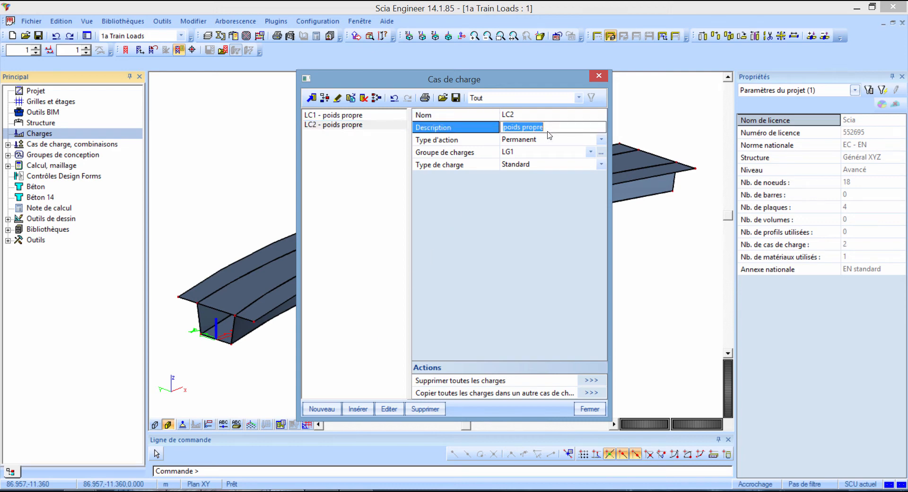
{"action": "type", "text": "ch"}
{"action": "type", "text": "arge de trafic unique"}
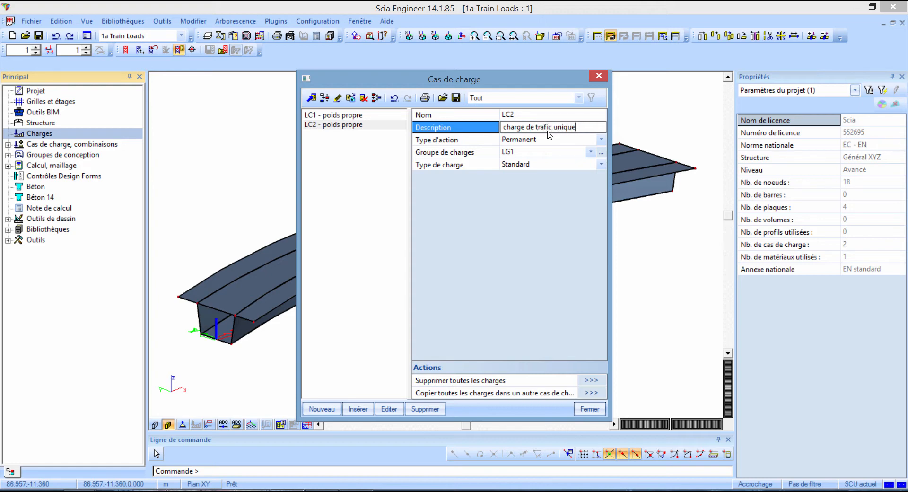
{"action": "left_click", "coordinate": [548, 139]}
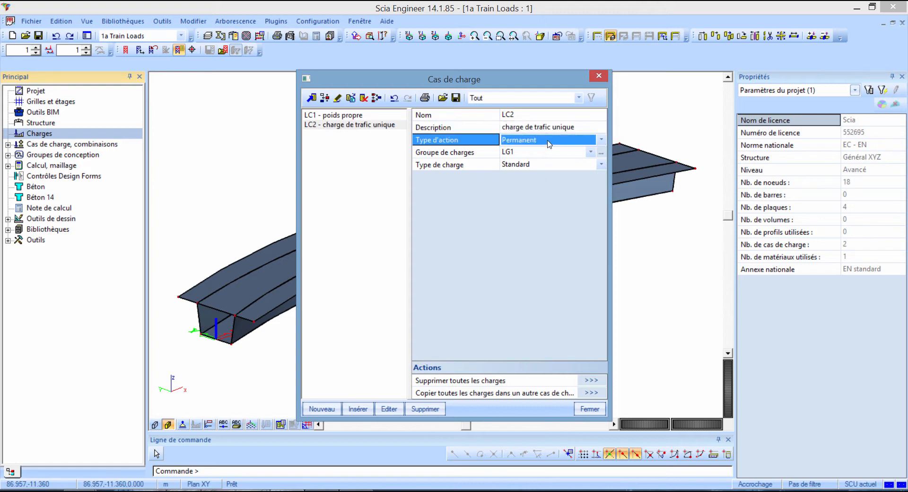
{"action": "left_click", "coordinate": [548, 139]}
{"action": "left_click", "coordinate": [543, 161]}
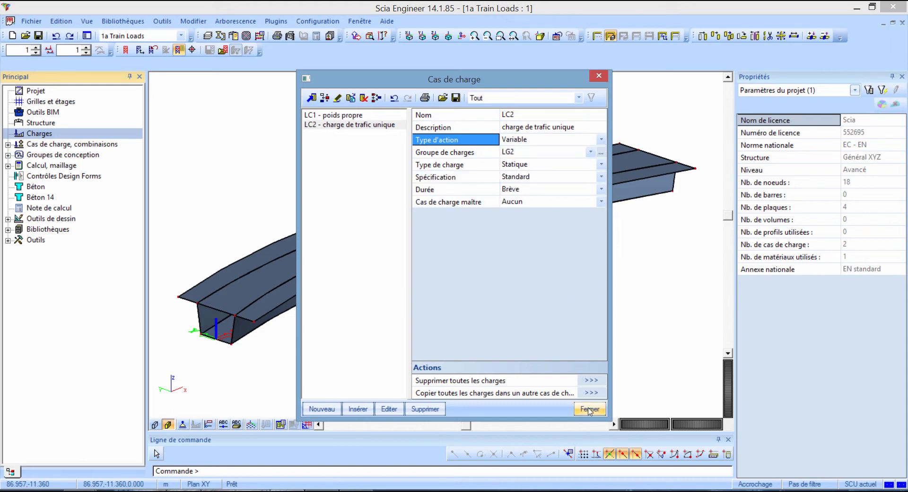
{"action": "left_click", "coordinate": [589, 409]}
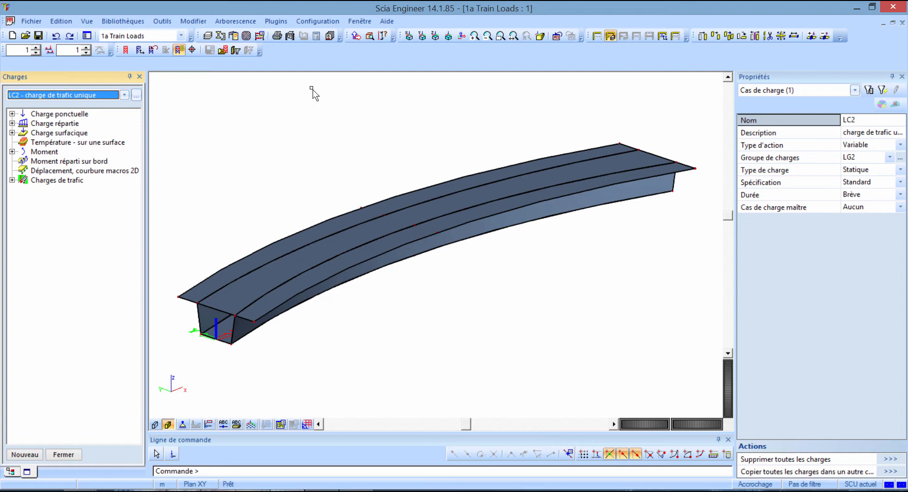
Move the UCS origin to the midpoint of the top deck's near end edge.
{"action": "left_click", "coordinate": [355, 36]}
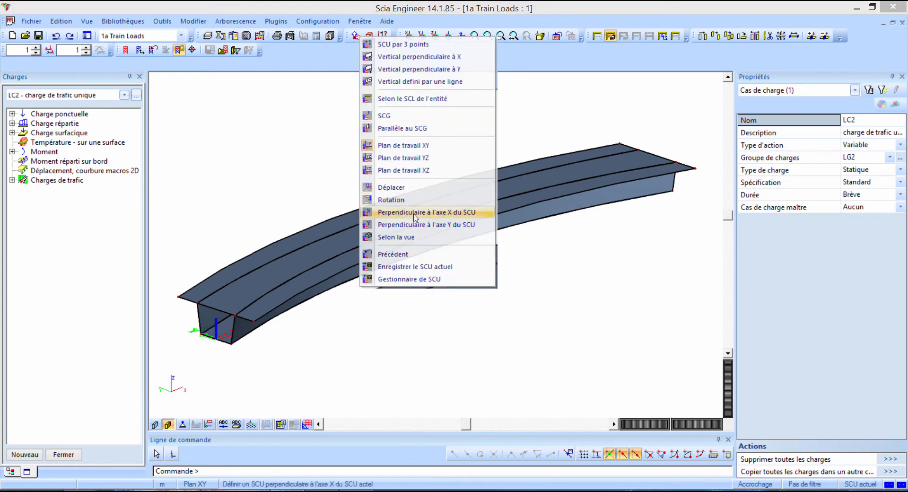
{"action": "left_click", "coordinate": [407, 187]}
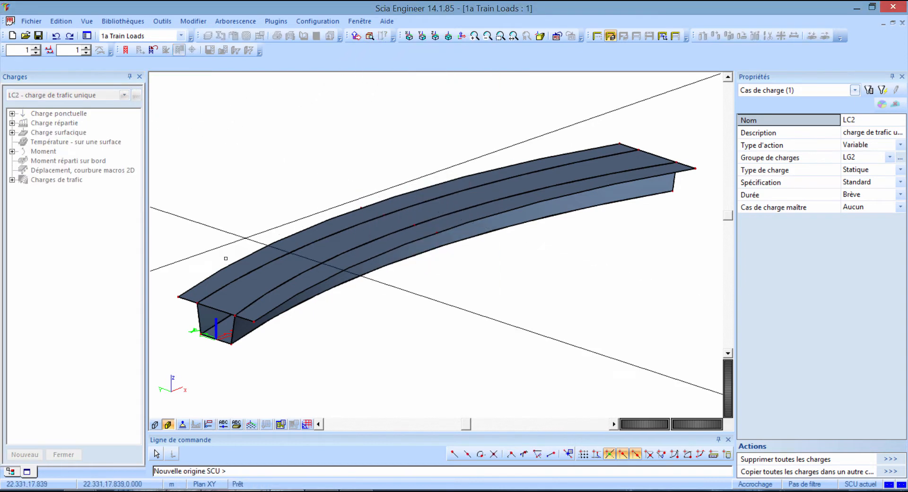
{"action": "left_click", "coordinate": [215, 309]}
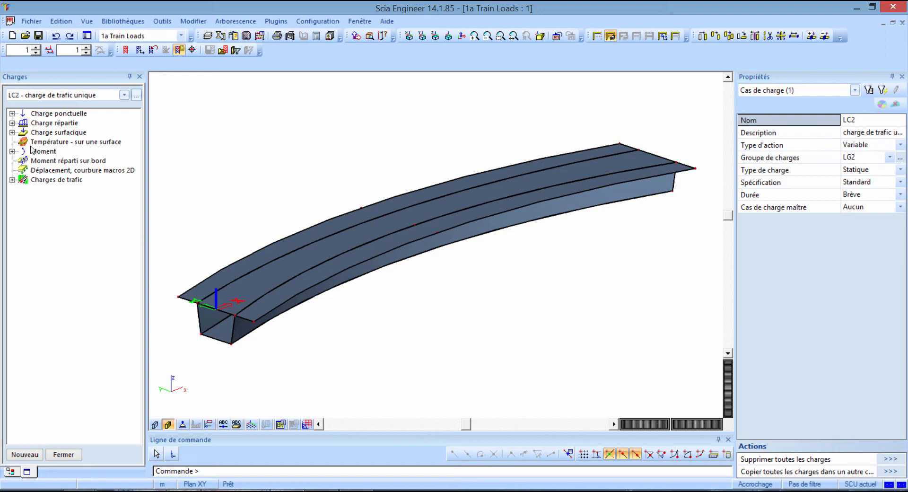
Start adding a single traffic load (Charges de trafic uniques) in load case LC2.
{"action": "left_click", "coordinate": [37, 182]}
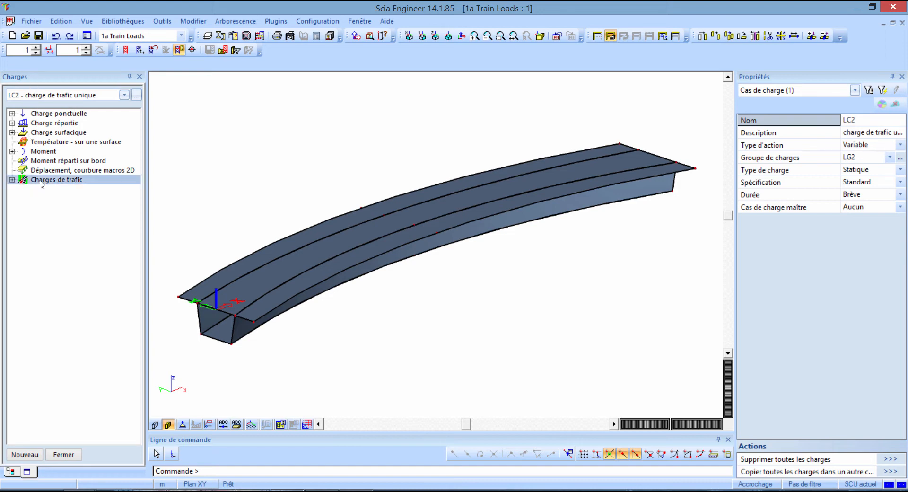
{"action": "left_click", "coordinate": [13, 180]}
{"action": "left_click", "coordinate": [117, 192]}
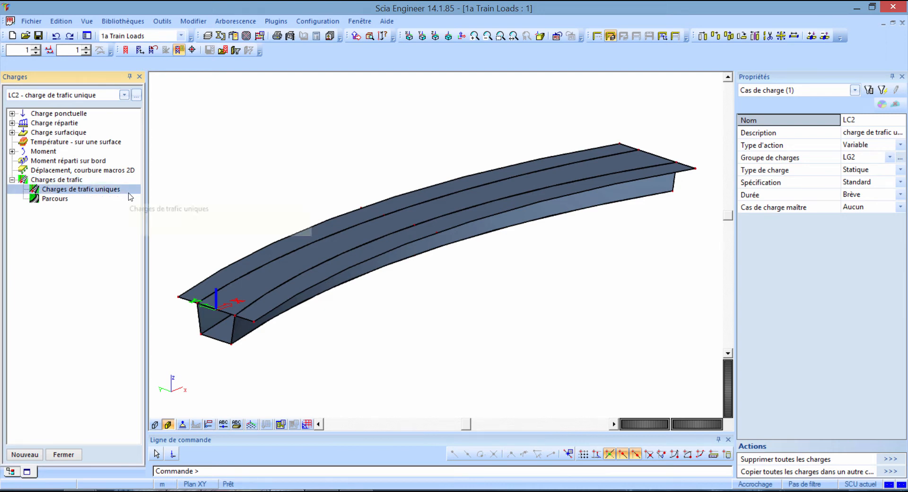
{"action": "double_click", "coordinate": [131, 190]}
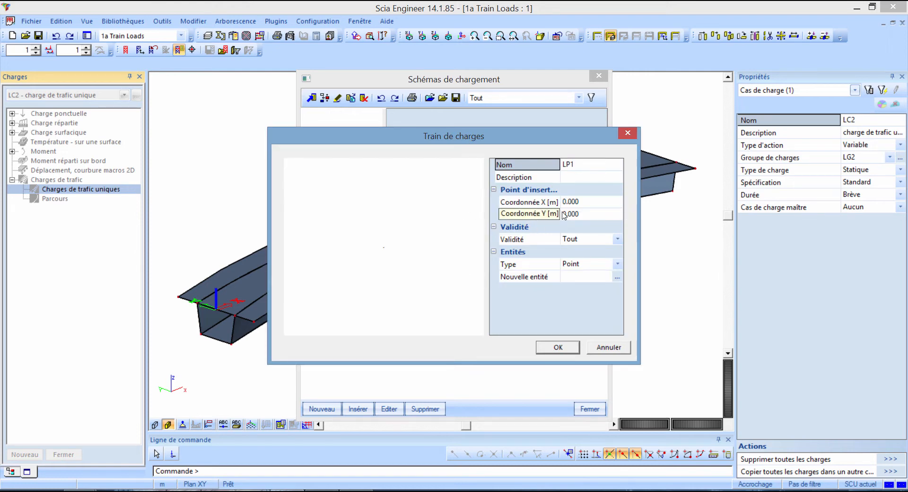
{"action": "left_click", "coordinate": [579, 202]}
{"action": "left_click", "coordinate": [585, 215]}
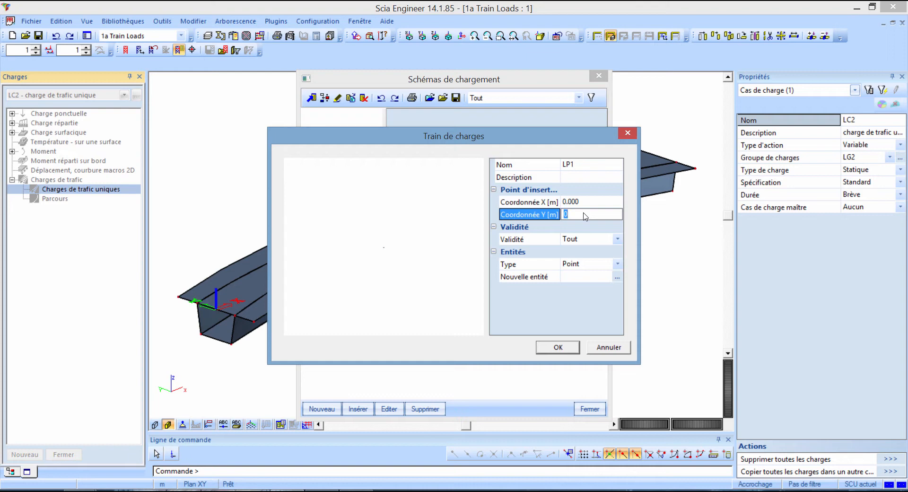
{"action": "left_click", "coordinate": [592, 264]}
{"action": "left_click", "coordinate": [592, 263]}
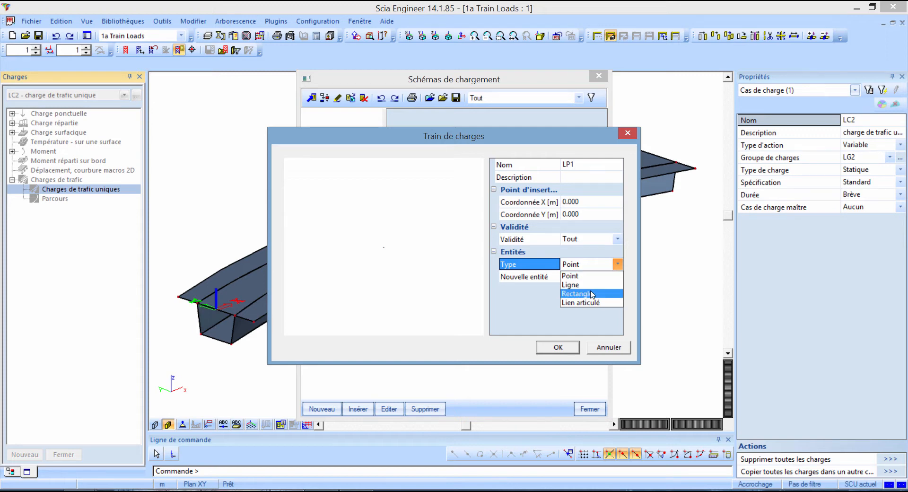
{"action": "left_click", "coordinate": [593, 294]}
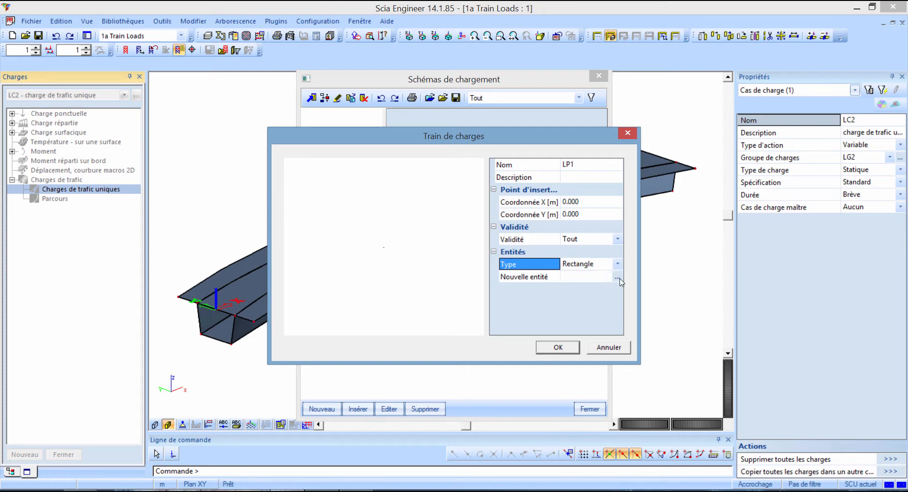
{"action": "scroll", "coordinate": [619, 228], "scroll_direction": "down", "scroll_amount": 2}
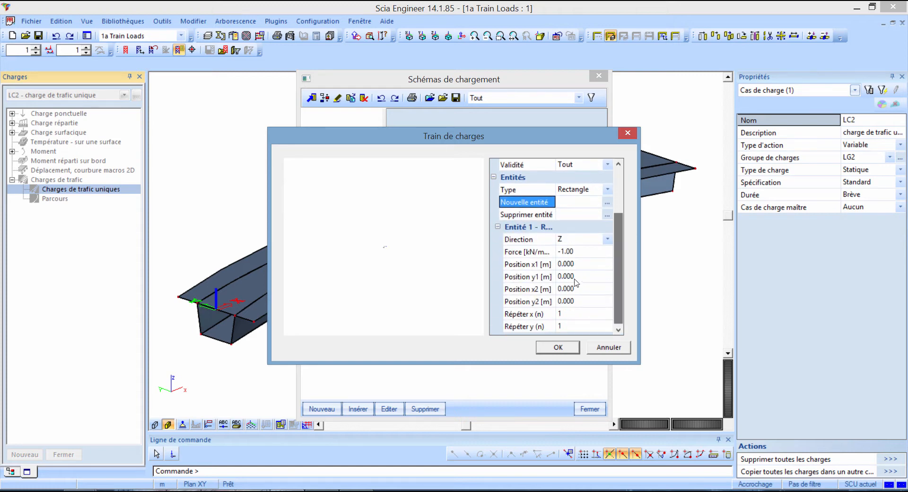
{"action": "left_click", "coordinate": [581, 252]}
{"action": "key", "text": "ctrl"}
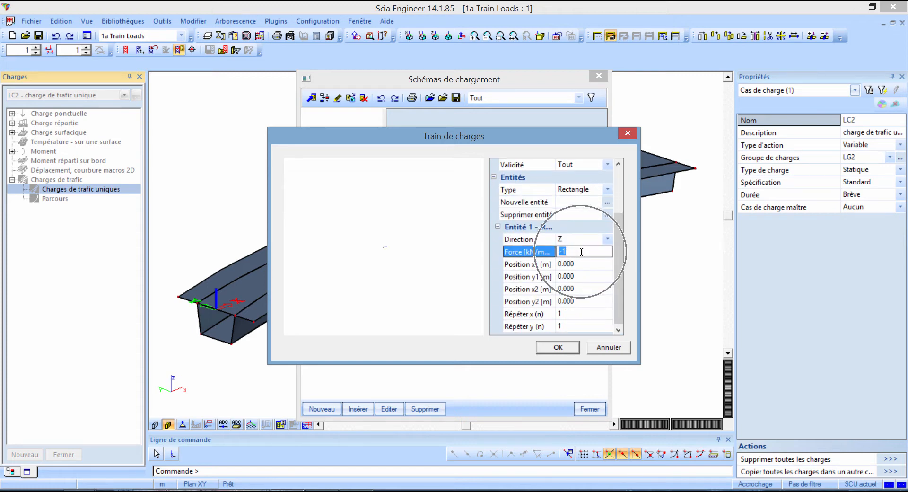
{"action": "left_click", "coordinate": [581, 268]}
{"action": "left_click", "coordinate": [587, 280]}
{"action": "left_click", "coordinate": [589, 290]}
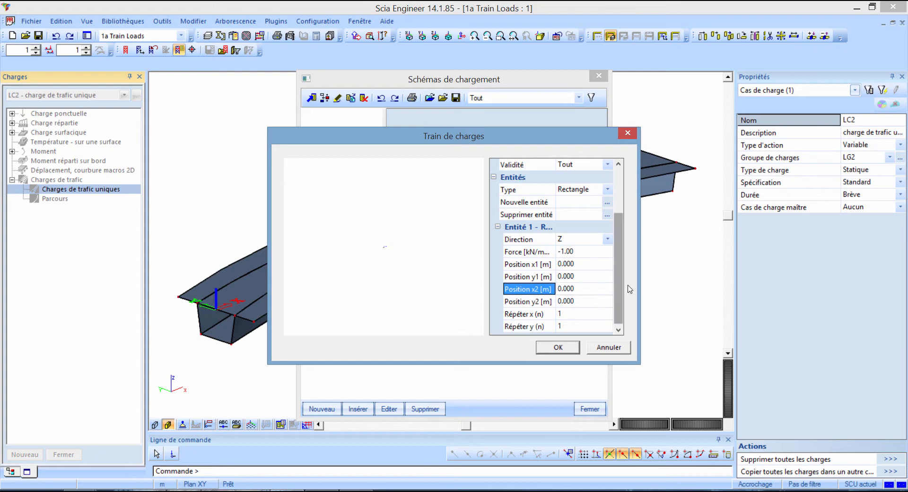
{"action": "left_click_drag", "start_coordinate": [618, 257], "coordinate": [618, 210]}
{"action": "left_click", "coordinate": [607, 347]}
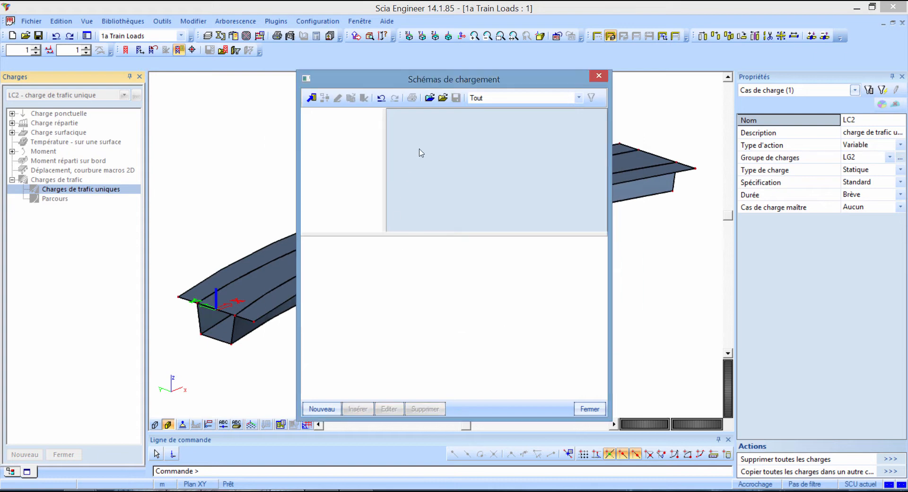
Copy load pattern 7443-1Q from the system database into the project and place it on the deck near midspan.
{"action": "left_click", "coordinate": [432, 99]}
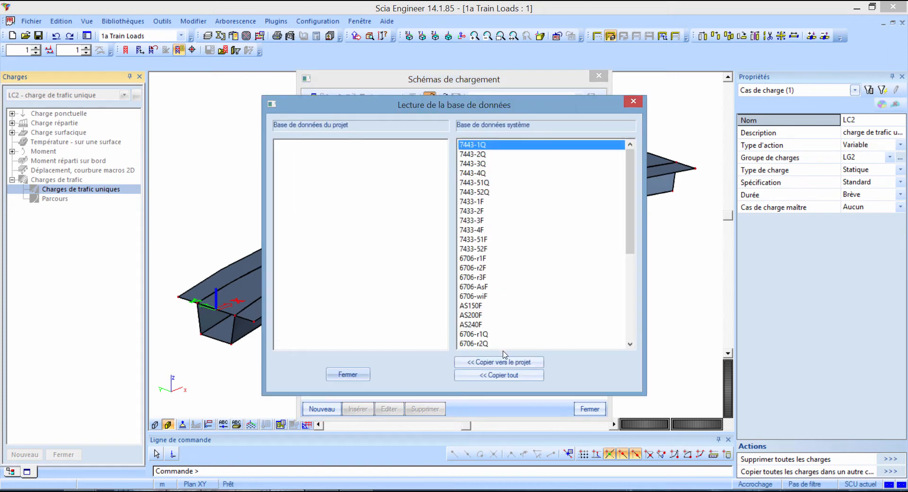
{"action": "left_click", "coordinate": [502, 361]}
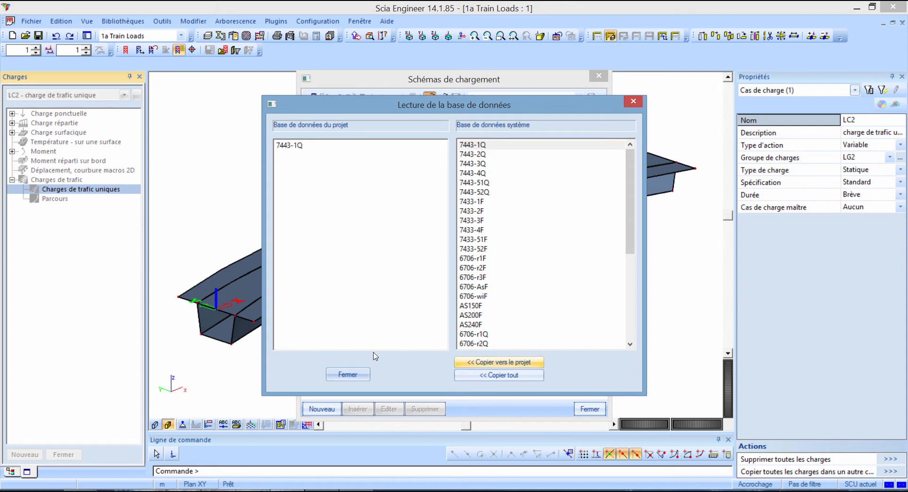
{"action": "left_click", "coordinate": [357, 374]}
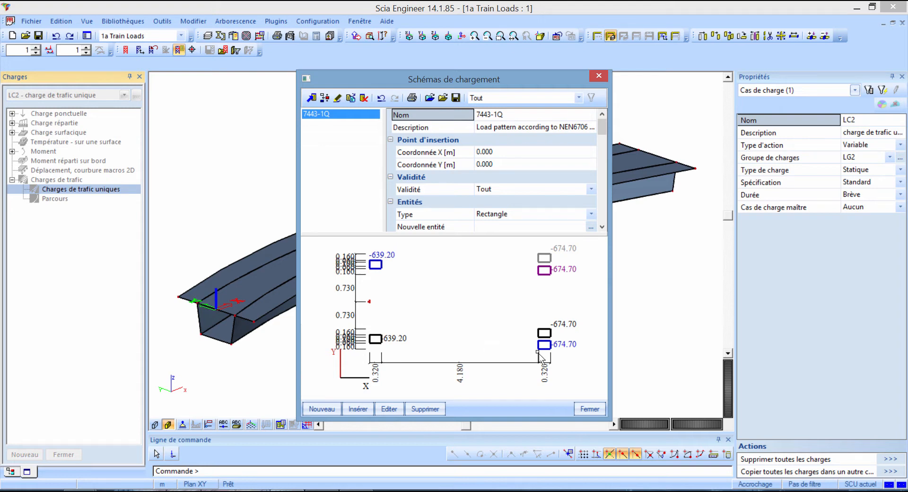
{"action": "left_click", "coordinate": [588, 407]}
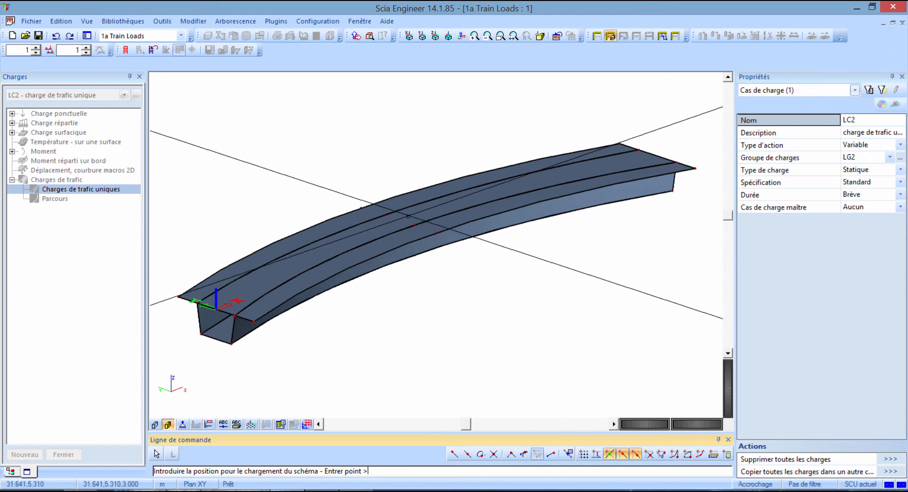
{"action": "left_click", "coordinate": [408, 210]}
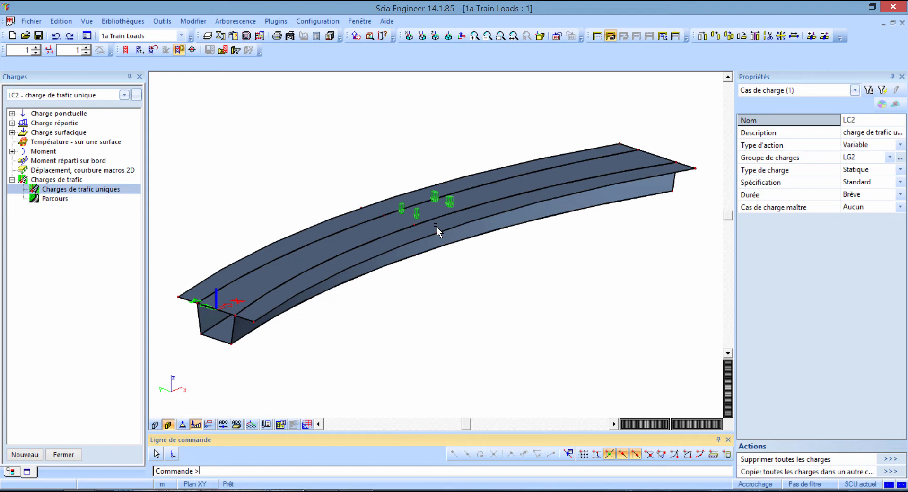
Define a traffic lane (Parcours) as a three-point arc along the deck's centreline, from the UCS origin to the far end edge's midpoint.
{"action": "left_click", "coordinate": [55, 199]}
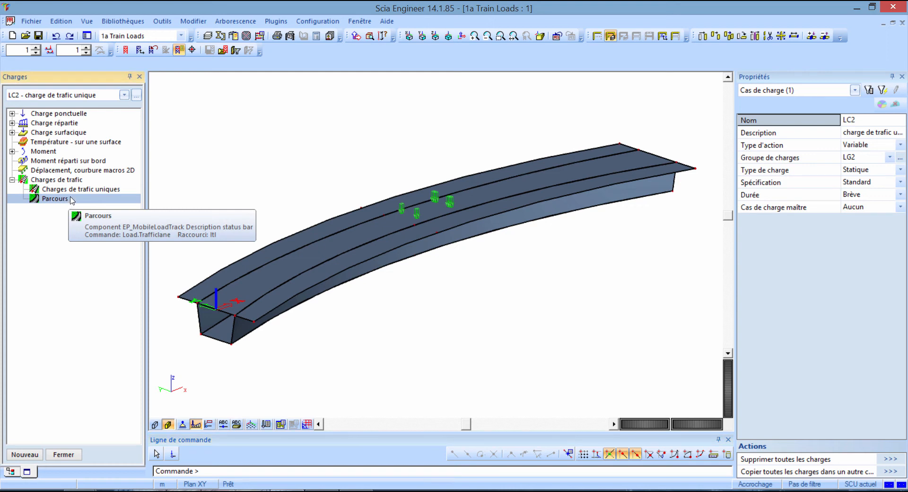
{"action": "double_click", "coordinate": [71, 200]}
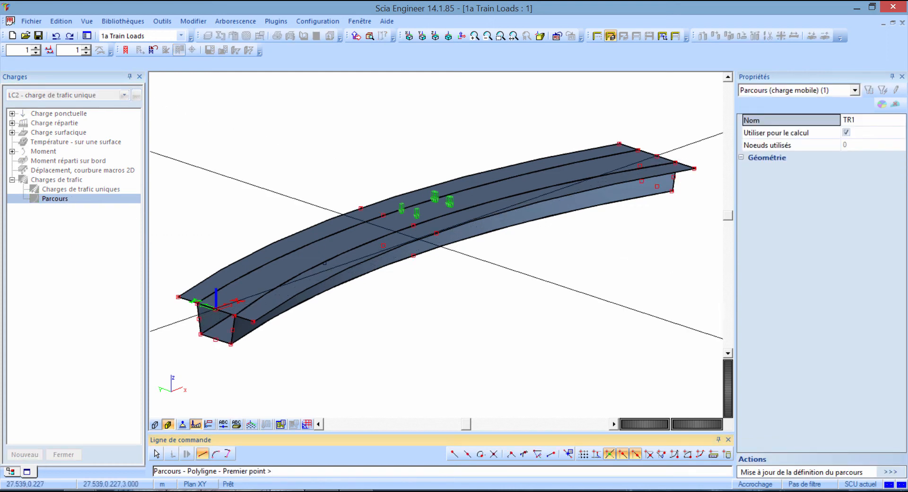
{"action": "left_click", "coordinate": [220, 306]}
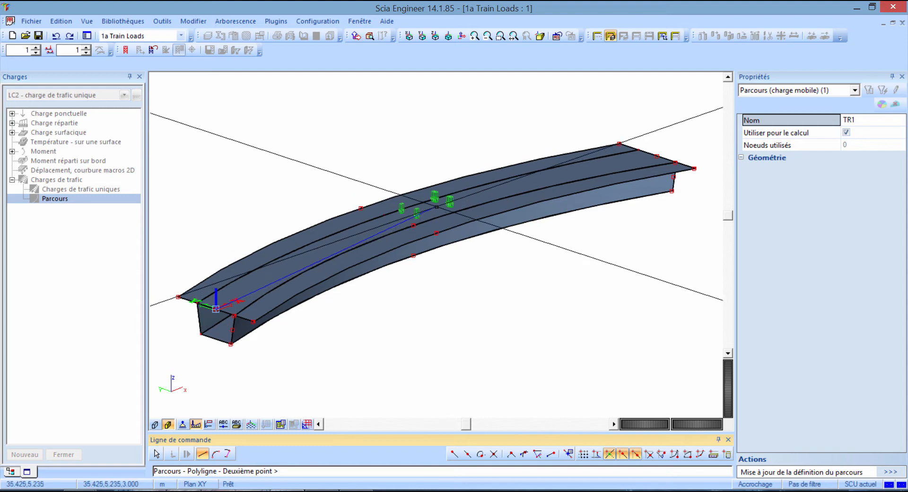
{"action": "left_click", "coordinate": [216, 453]}
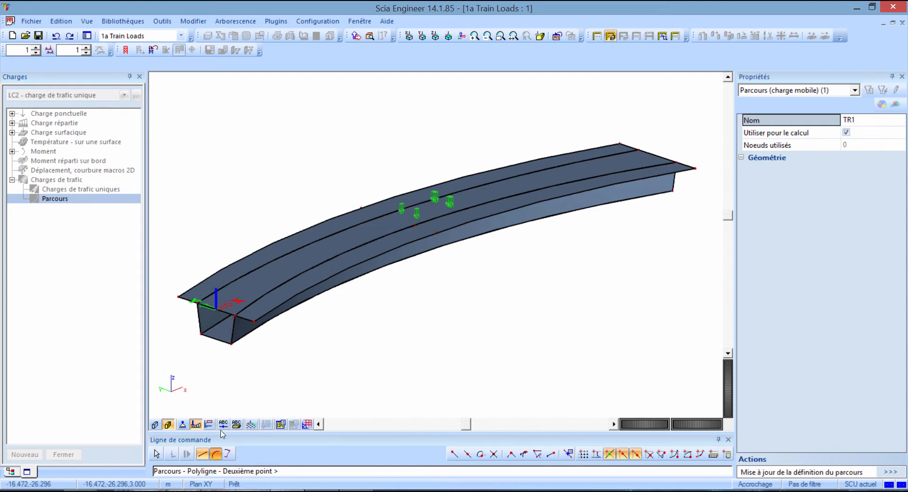
{"action": "left_click", "coordinate": [218, 309]}
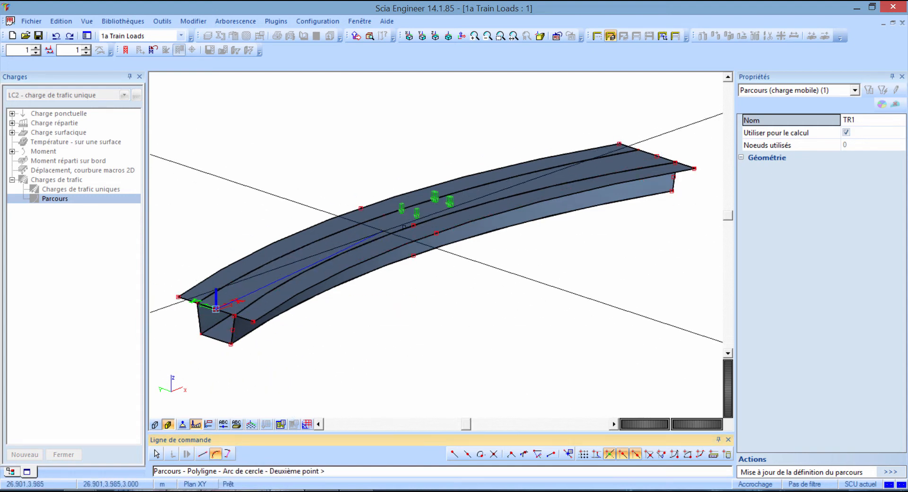
{"action": "left_click", "coordinate": [434, 208]}
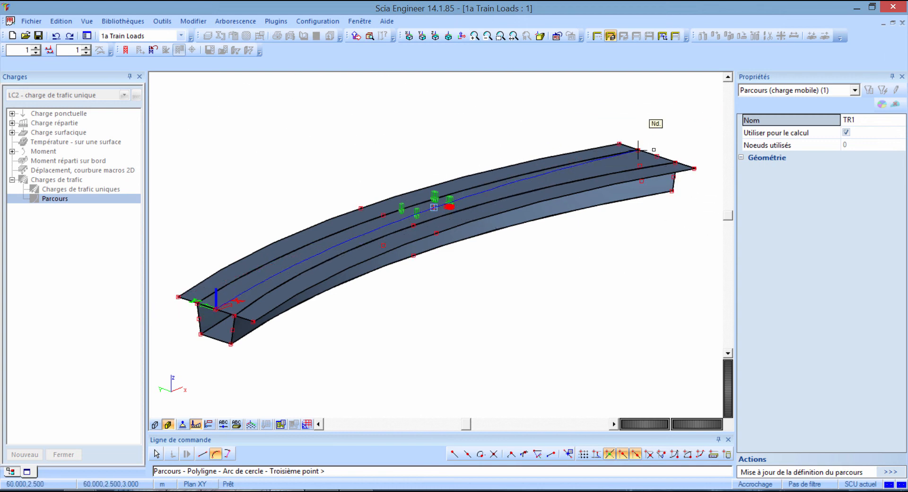
{"action": "left_click", "coordinate": [656, 157]}
{"action": "key", "text": "Escape"}
{"action": "key", "text": "Escape"}
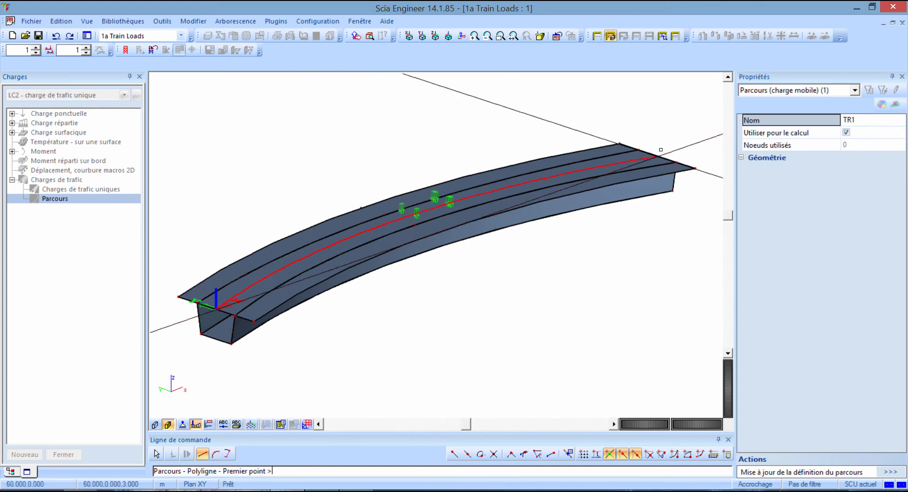
{"action": "key", "text": "Escape"}
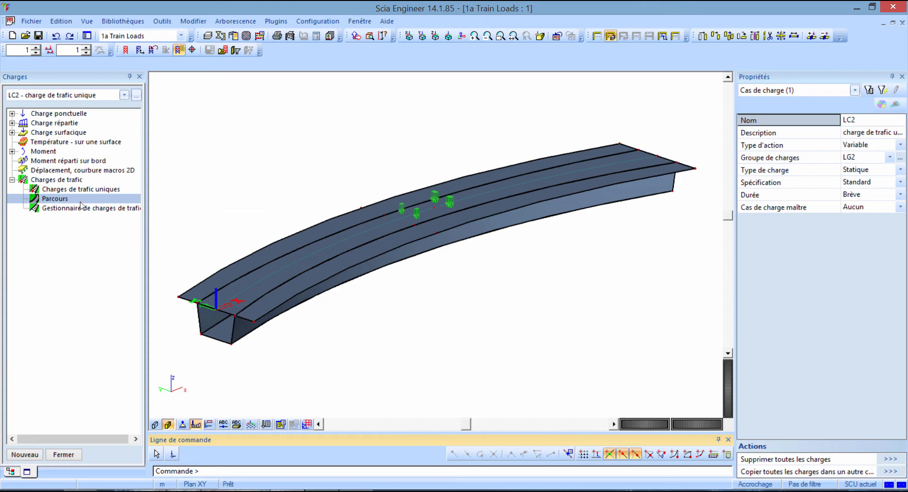
Open the traffic loads manager (Gestionnaire de charges de trafic) and the load pattern library for entry LL1.
{"action": "left_click", "coordinate": [81, 211]}
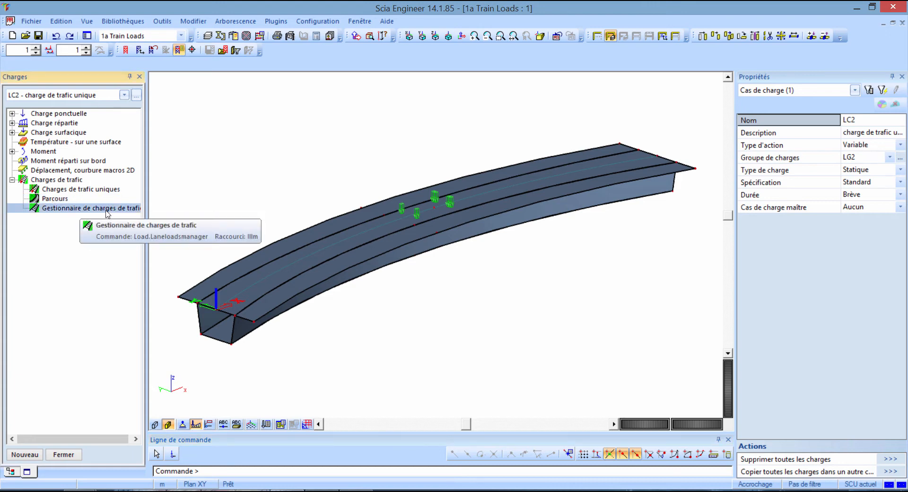
{"action": "double_click", "coordinate": [105, 211]}
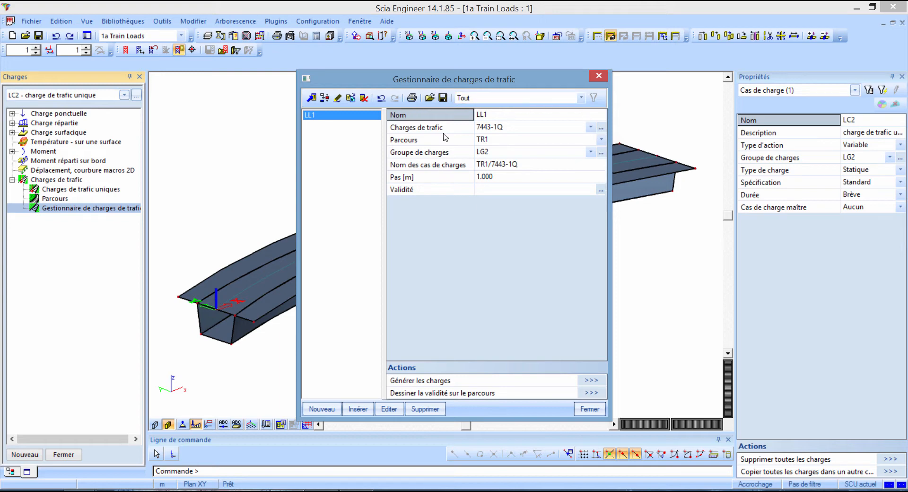
{"action": "left_click", "coordinate": [500, 132]}
{"action": "left_click", "coordinate": [520, 139]}
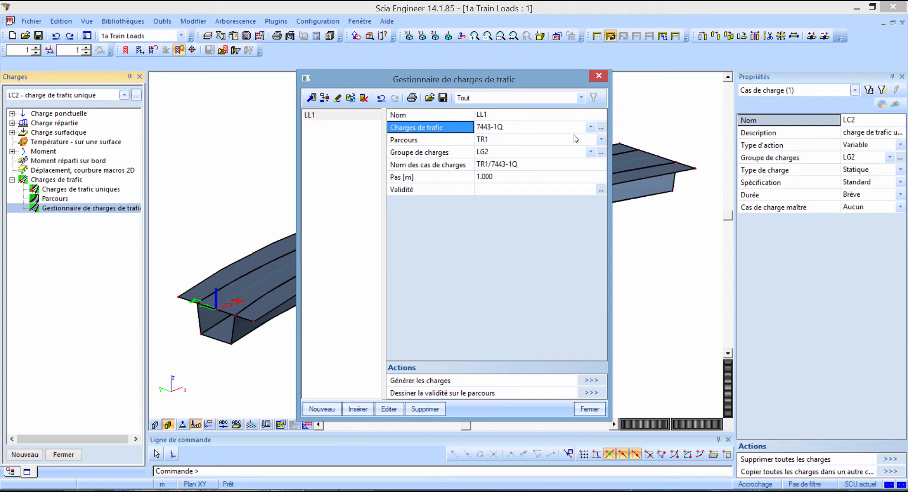
{"action": "left_click", "coordinate": [601, 127]}
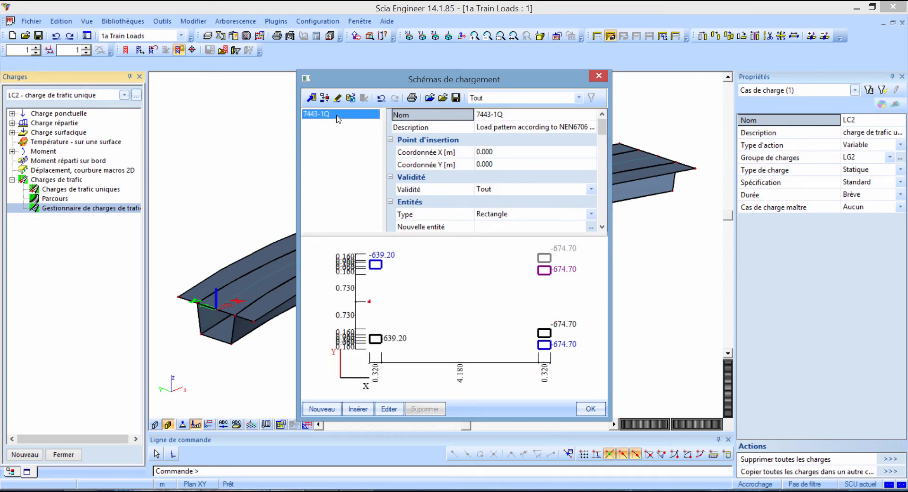
{"action": "left_click", "coordinate": [323, 408]}
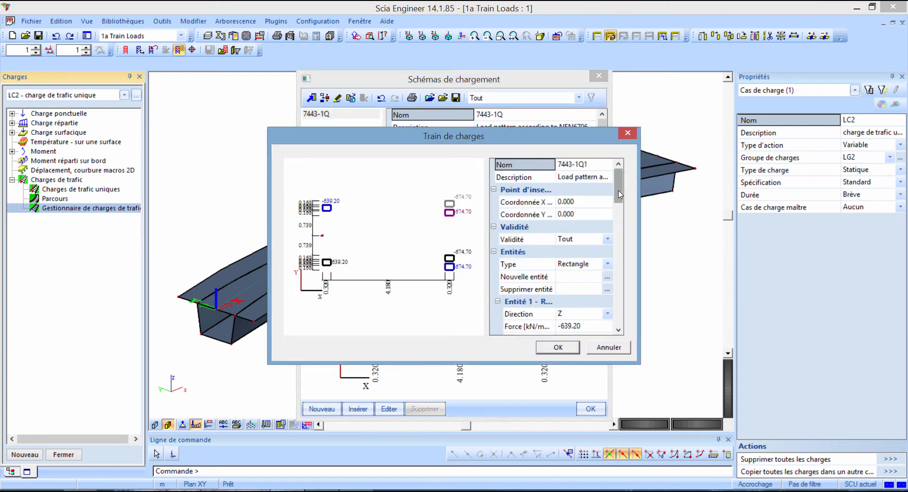
{"action": "scroll", "coordinate": [622, 212], "scroll_direction": "down", "scroll_amount": 3}
{"action": "scroll", "coordinate": [622, 212], "scroll_direction": "down", "scroll_amount": 1}
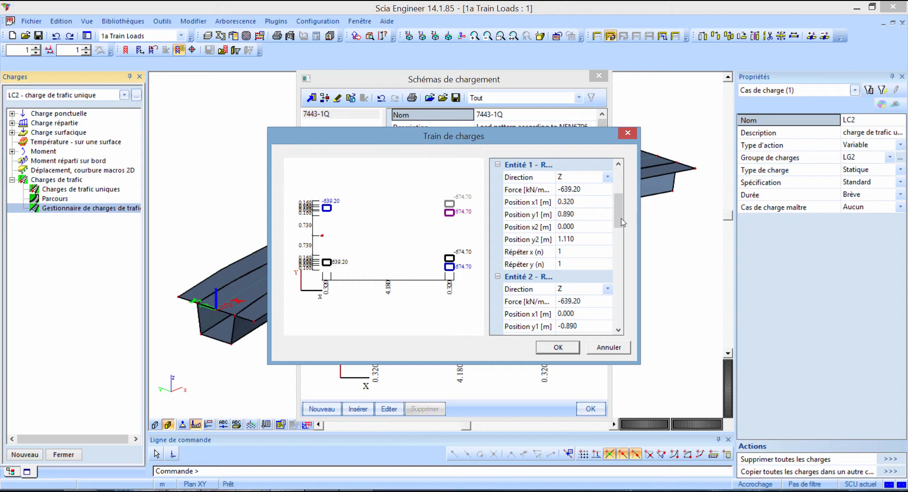
{"action": "left_click_drag", "start_coordinate": [622, 221], "coordinate": [623, 187]}
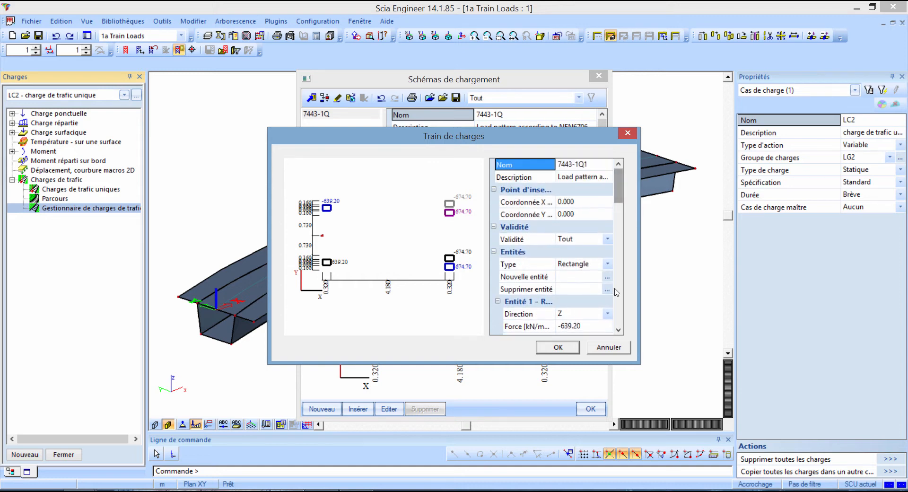
{"action": "left_click", "coordinate": [608, 347]}
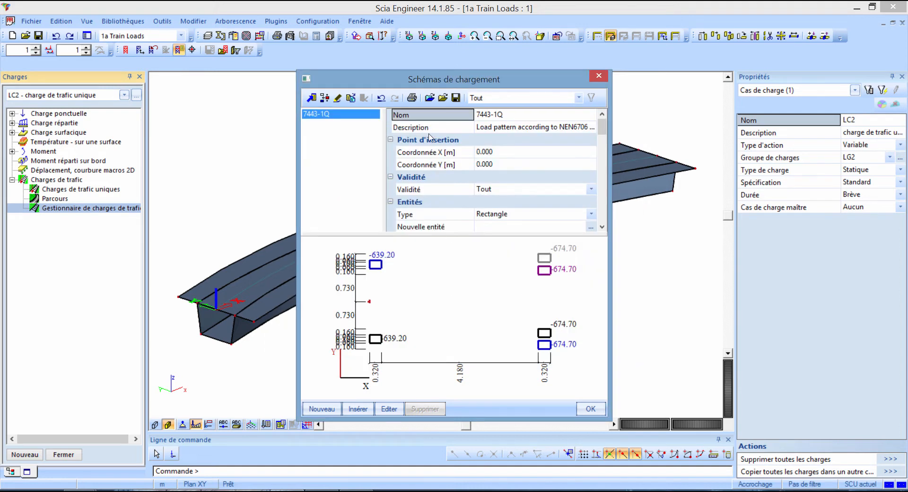
Copy all load patterns from the system database into the project and assign pattern vk60Q to traffic load LL1.
{"action": "left_click", "coordinate": [429, 98]}
{"action": "left_click", "coordinate": [473, 145]}
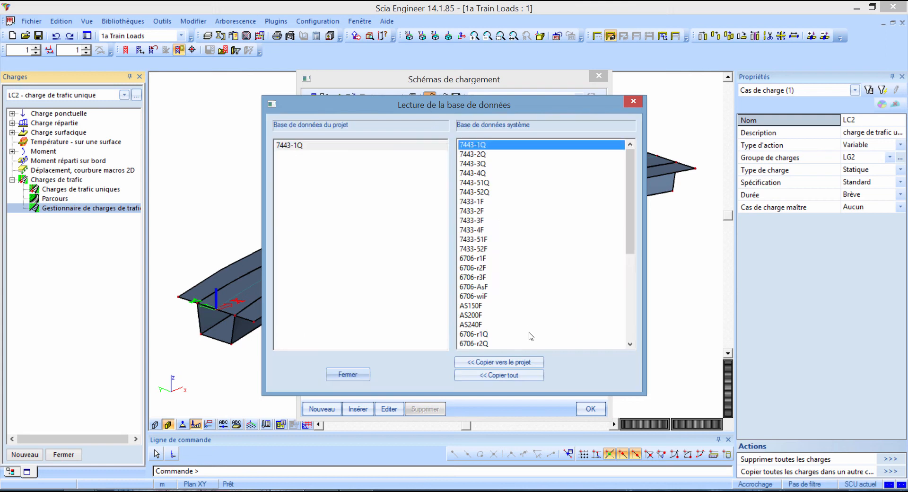
{"action": "left_click", "coordinate": [522, 365]}
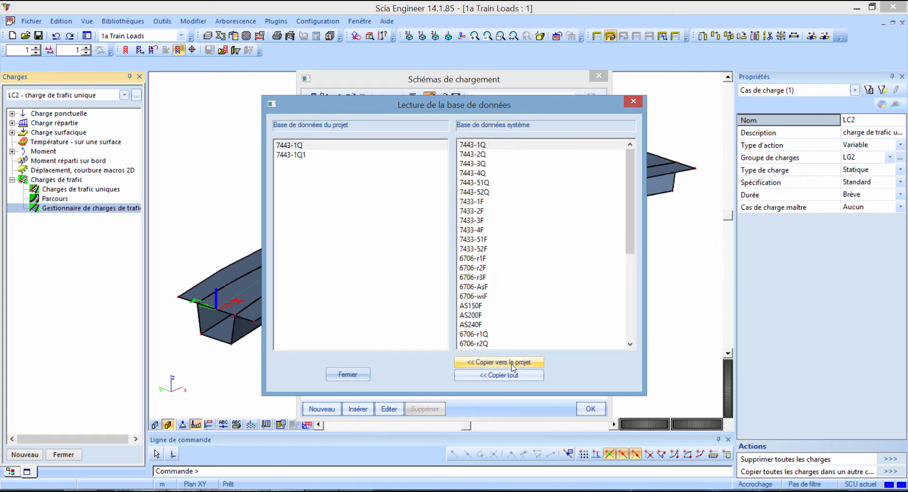
{"action": "left_click", "coordinate": [512, 378]}
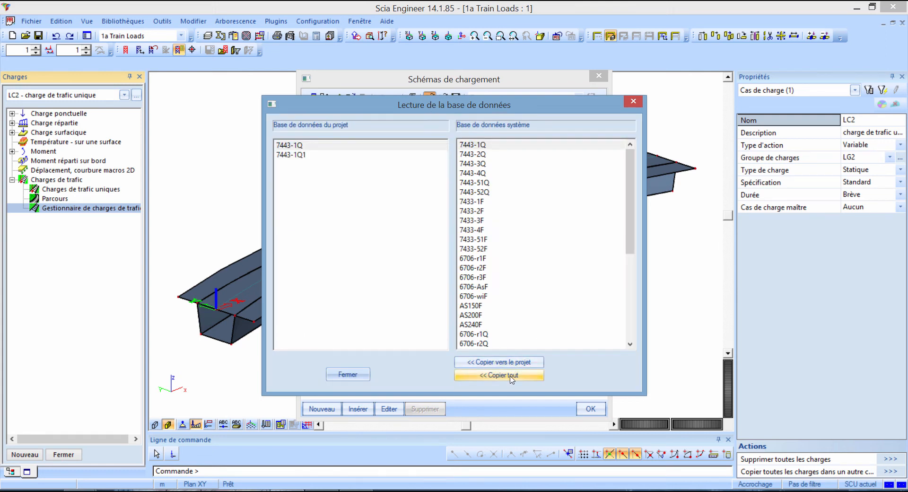
{"action": "left_click", "coordinate": [365, 378]}
{"action": "left_click_drag", "start_coordinate": [376, 141], "coordinate": [377, 211]}
{"action": "left_click", "coordinate": [326, 200]}
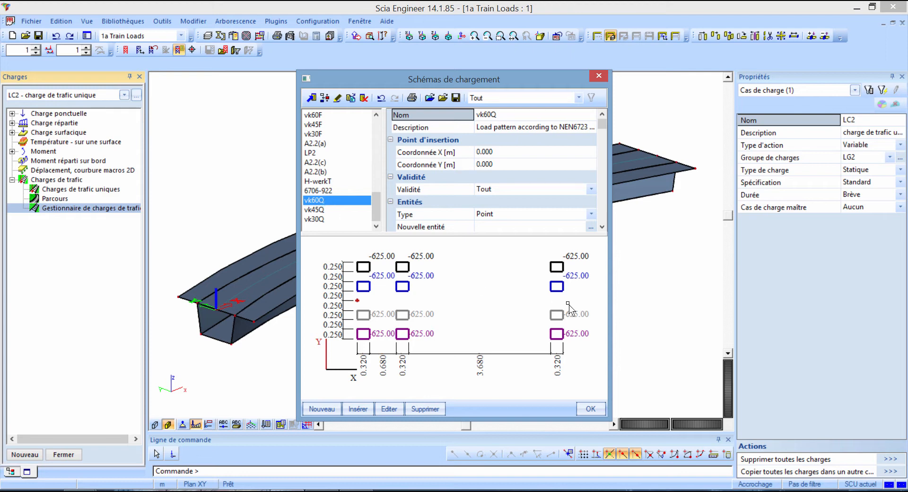
{"action": "left_click", "coordinate": [592, 408]}
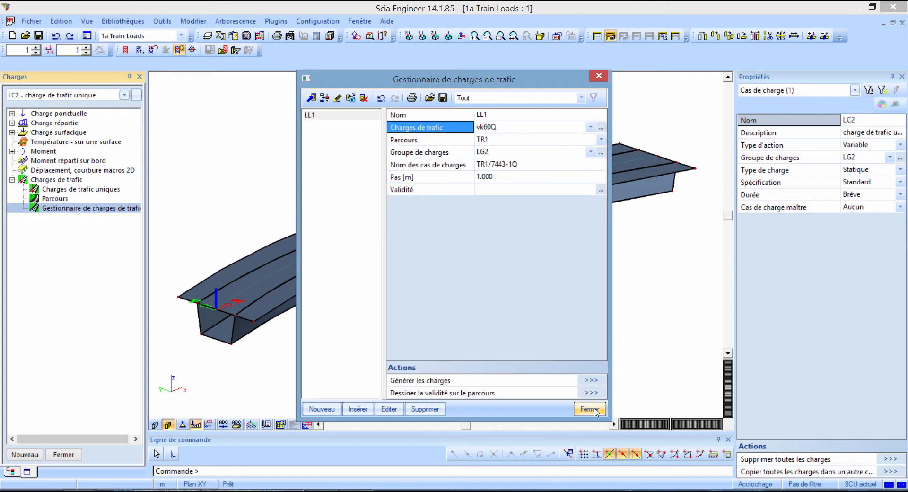
Select lane TR1 and load group LG2 for traffic load LL1.
{"action": "left_click", "coordinate": [500, 141]}
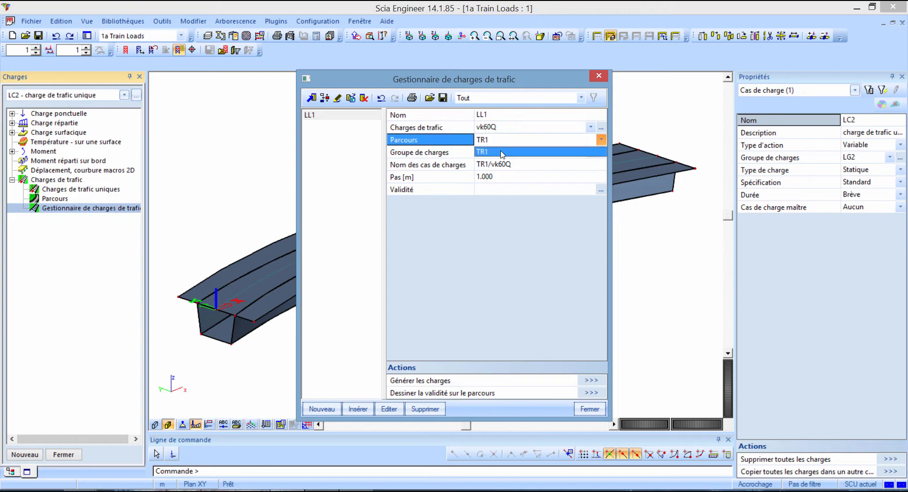
{"action": "left_click", "coordinate": [506, 152]}
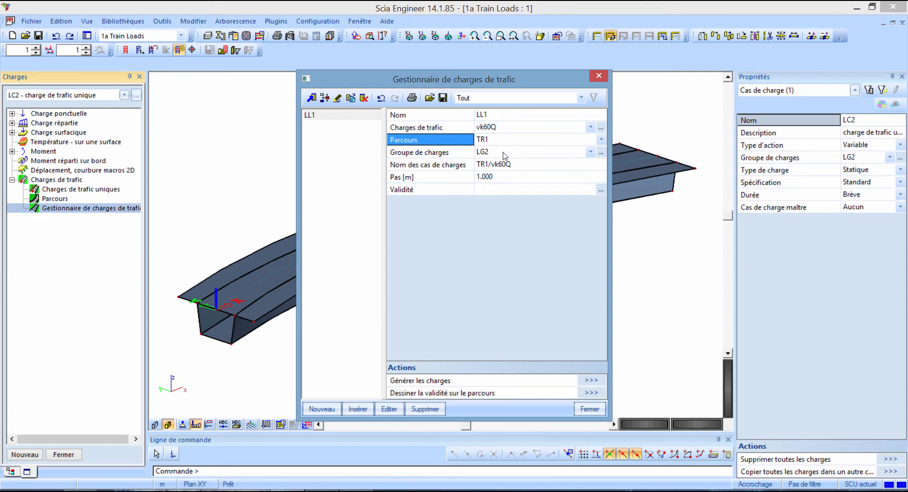
{"action": "left_click", "coordinate": [505, 155]}
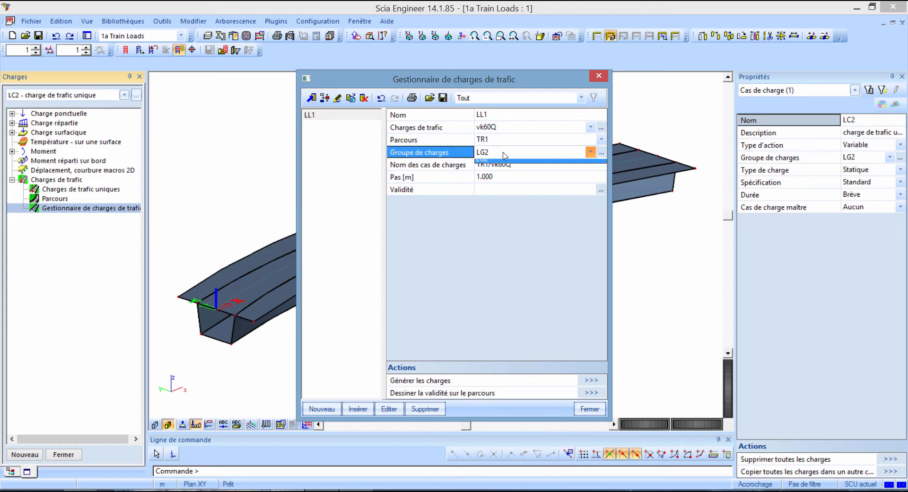
{"action": "left_click", "coordinate": [506, 164]}
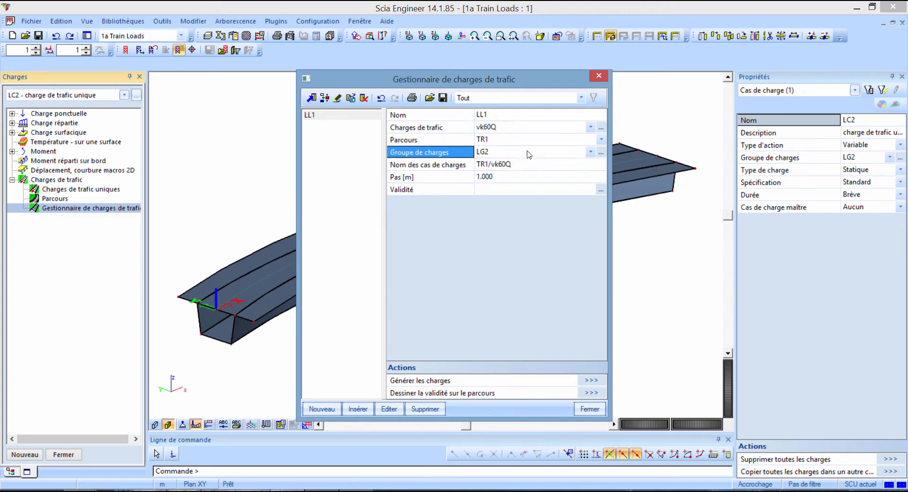
Set load group LG2's relation to Exclusif and its load type to Cat G : Véhicule >30kN.
{"action": "left_click", "coordinate": [602, 153]}
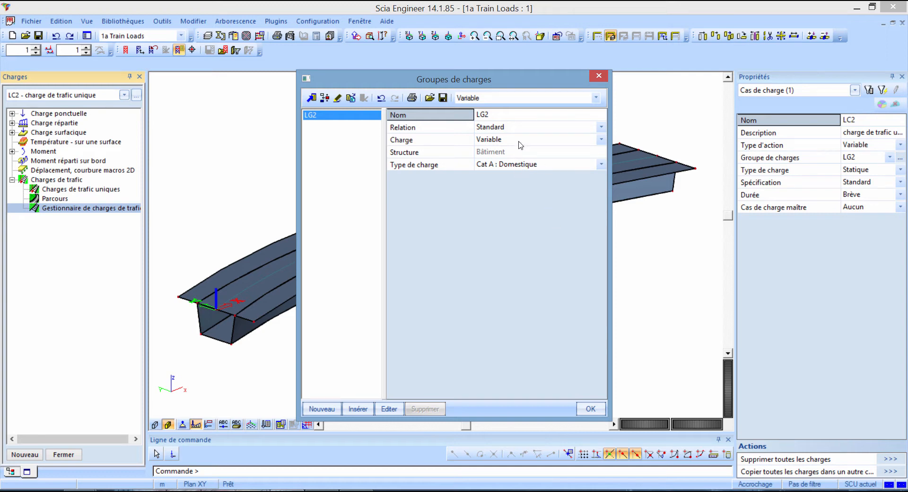
{"action": "left_click", "coordinate": [520, 127]}
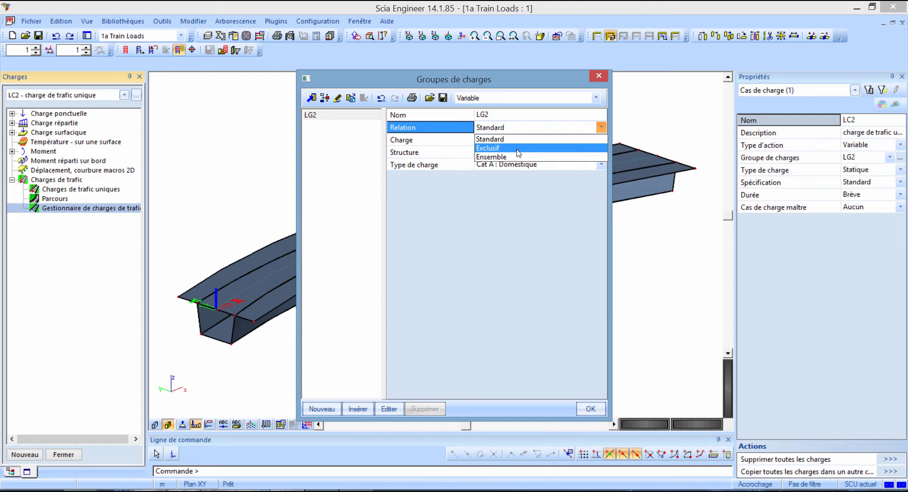
{"action": "left_click", "coordinate": [518, 148]}
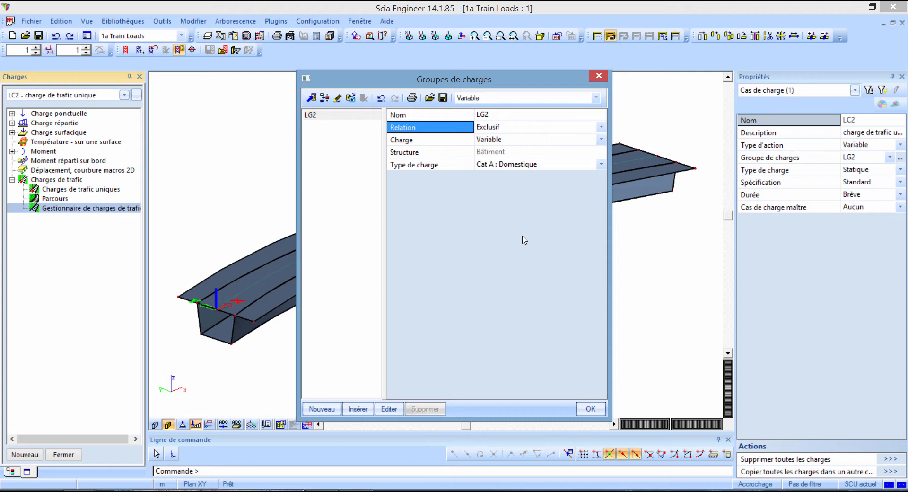
{"action": "left_click", "coordinate": [521, 166]}
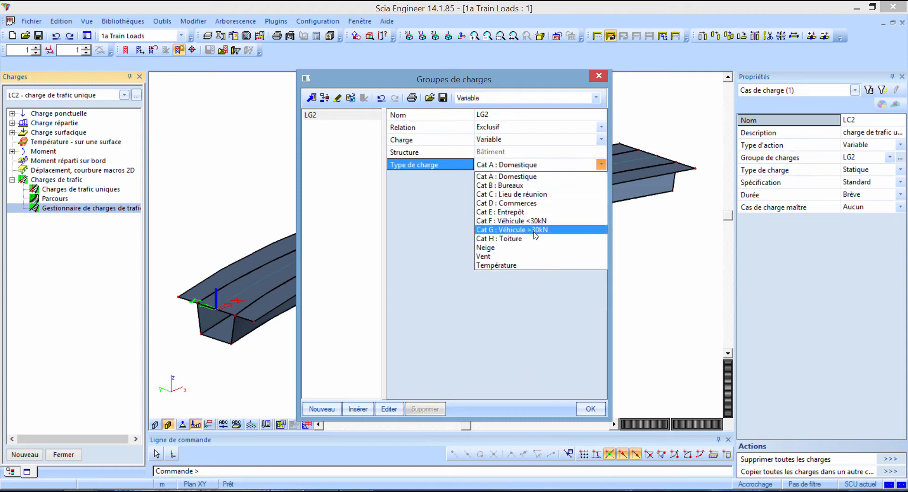
{"action": "left_click", "coordinate": [536, 232]}
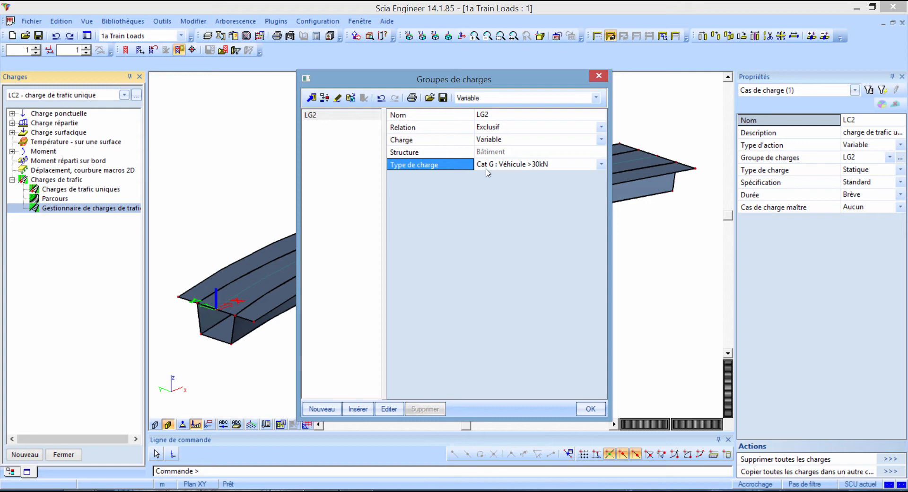
{"action": "left_click", "coordinate": [591, 408]}
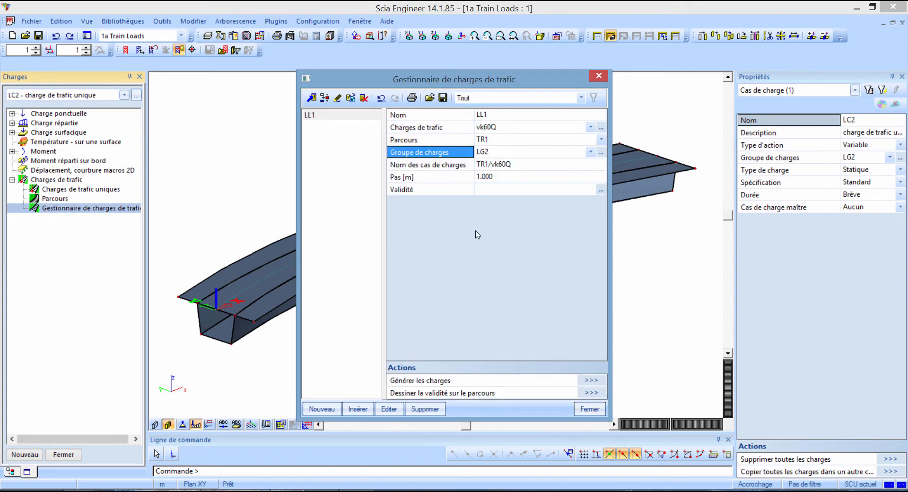
Set the step (Pas) of traffic load LL1 to 3 m and generate its load cases.
{"action": "left_click", "coordinate": [523, 165]}
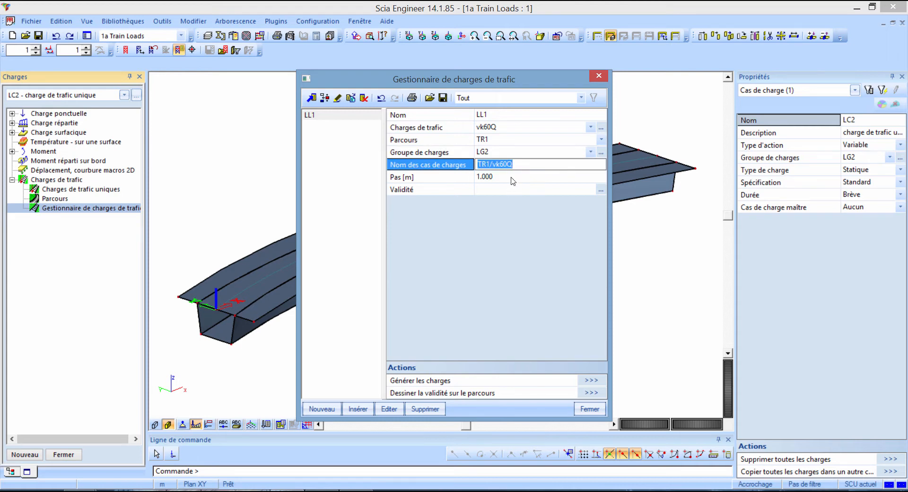
{"action": "left_click", "coordinate": [511, 177]}
{"action": "left_click", "coordinate": [511, 177]}
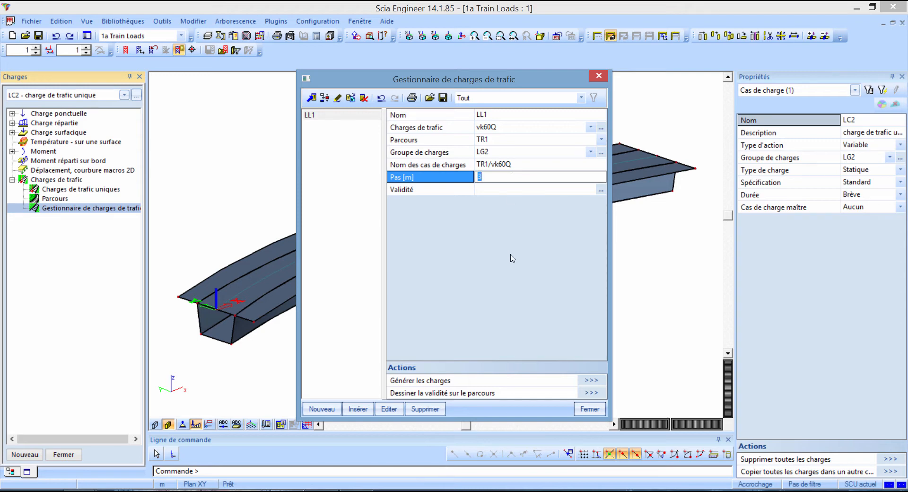
{"action": "key", "text": "Return"}
{"action": "left_click", "coordinate": [355, 241]}
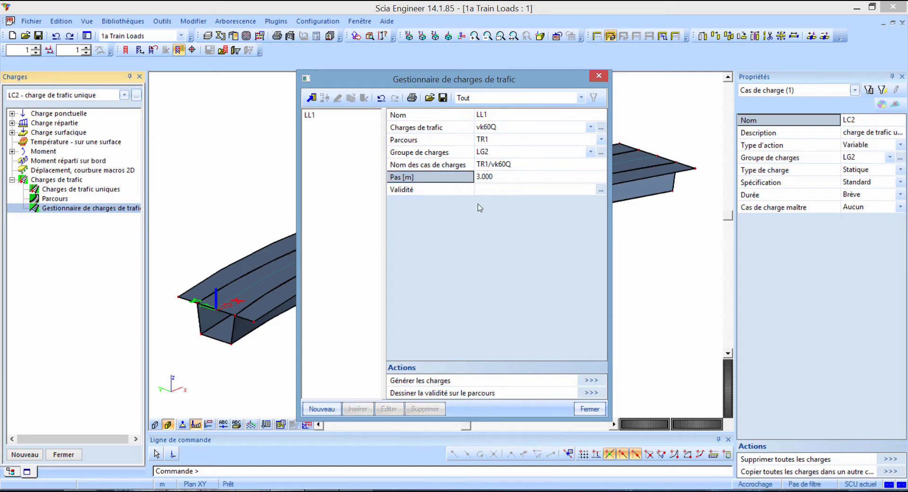
{"action": "left_click", "coordinate": [588, 381]}
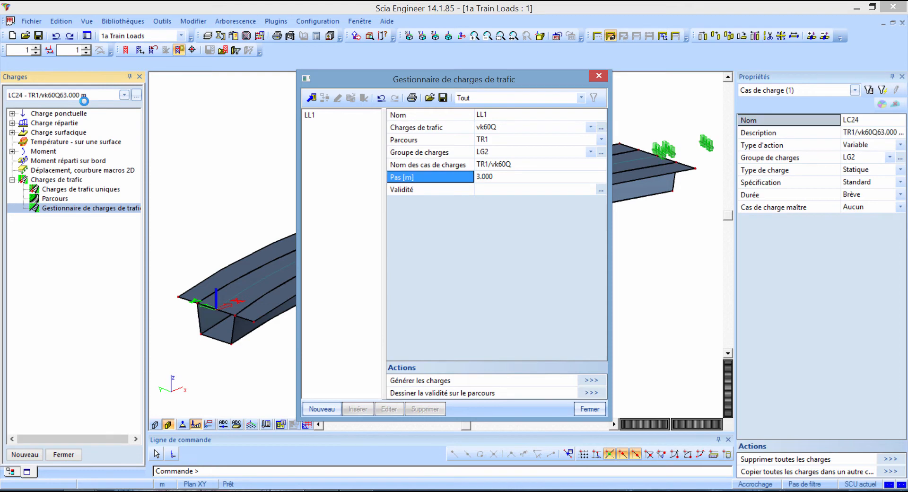
{"action": "left_click", "coordinate": [590, 406]}
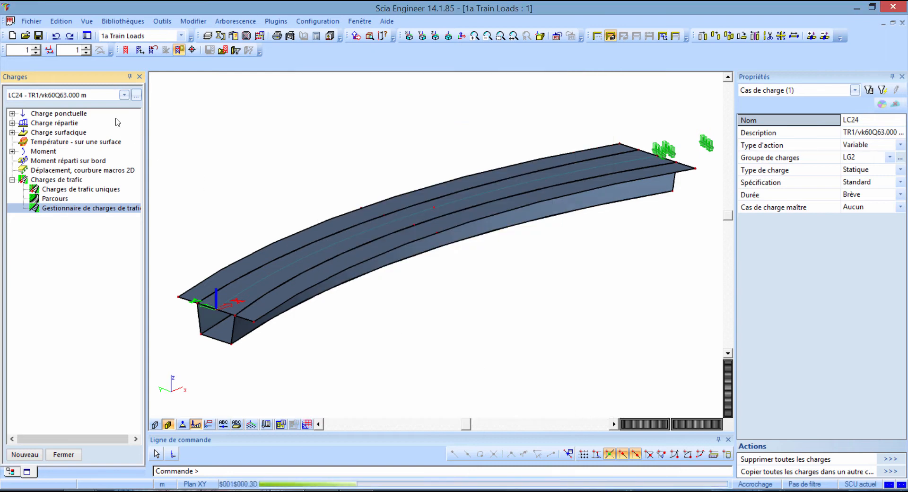
Step through the generated vk60Q load cases from LC3 onward to examine the load positions along the deck.
{"action": "left_click", "coordinate": [124, 95]}
{"action": "scroll", "coordinate": [131, 170], "scroll_direction": "up", "scroll_amount": 4}
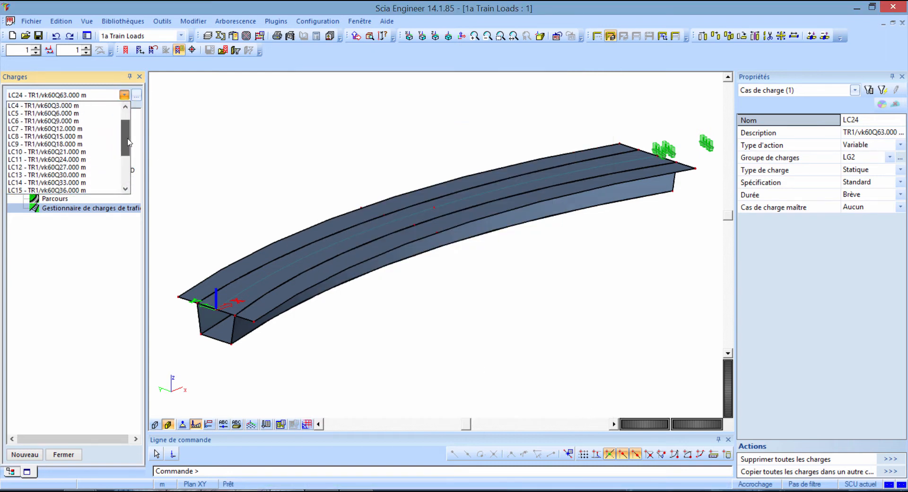
{"action": "left_click", "coordinate": [94, 121]}
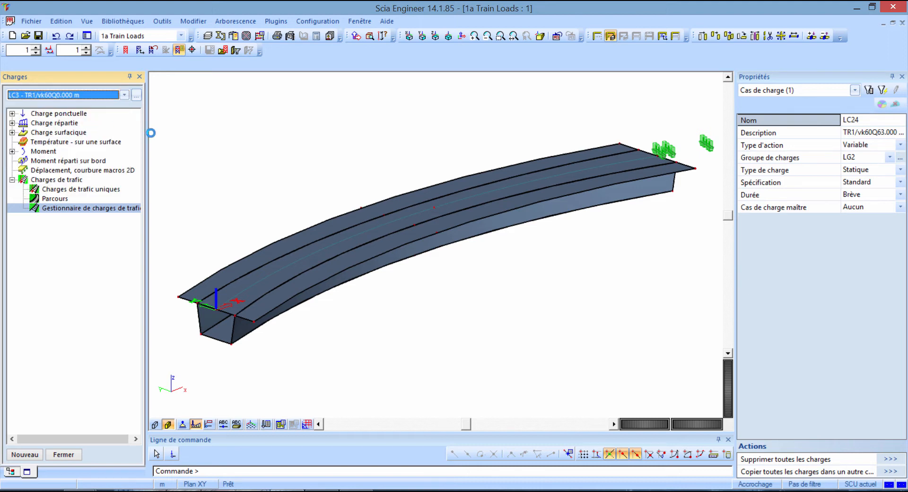
{"action": "key", "text": "Down"}
{"action": "key", "text": "Down"}
{"action": "key", "text": "Down"}
{"action": "key", "text": "Down"}
{"action": "key", "text": "Down"}
{"action": "key", "text": "Down"}
{"action": "key", "text": "Down"}
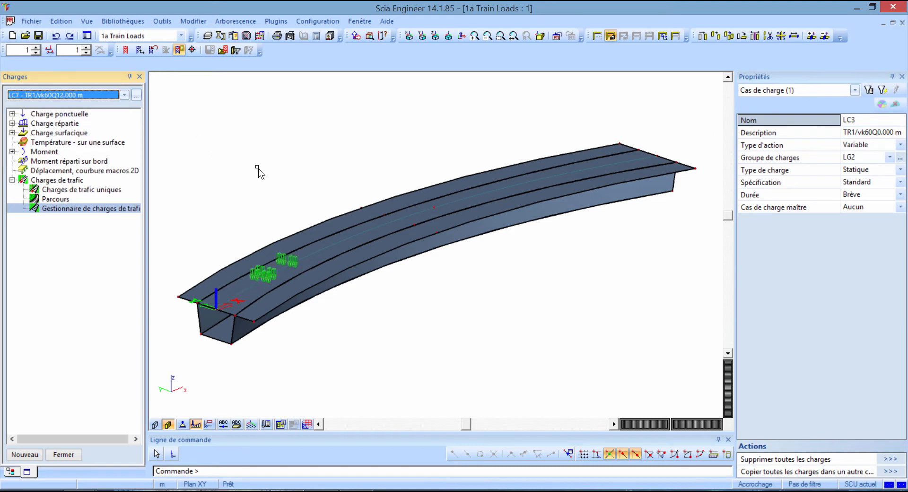
{"action": "key", "text": "Down"}
{"action": "key", "text": "Down"}
{"action": "key", "text": "Down"}
{"action": "key", "text": "Down"}
{"action": "key", "text": "Down"}
{"action": "key", "text": "Down"}
{"action": "key", "text": "Down"}
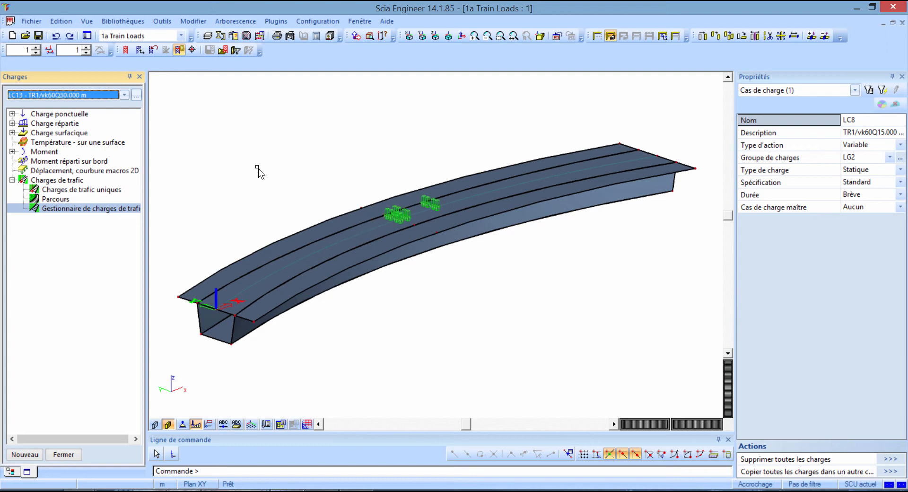
{"action": "key", "text": "Down"}
{"action": "key", "text": "Down"}
{"action": "key", "text": "Down"}
{"action": "key", "text": "Down"}
{"action": "key", "text": "Down"}
{"action": "key", "text": "Down"}
{"action": "key", "text": "Down"}
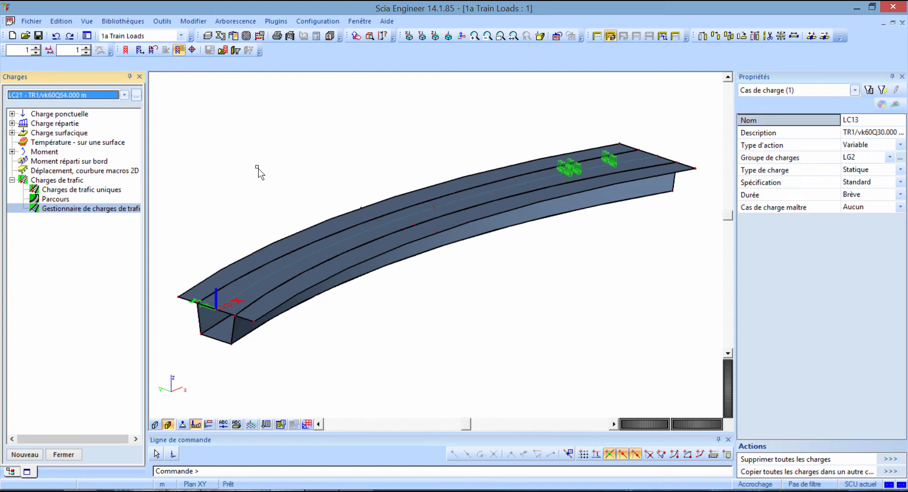
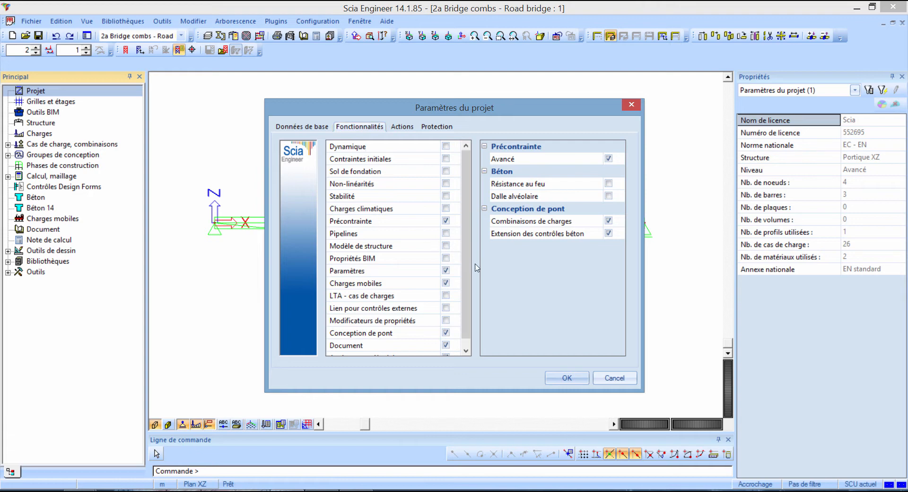
Check the Conception de pont functionality and its Combinaisons de charges option in the project settings, and accept the settings.
{"action": "left_click_drag", "start_coordinate": [466, 266], "coordinate": [465, 296]}
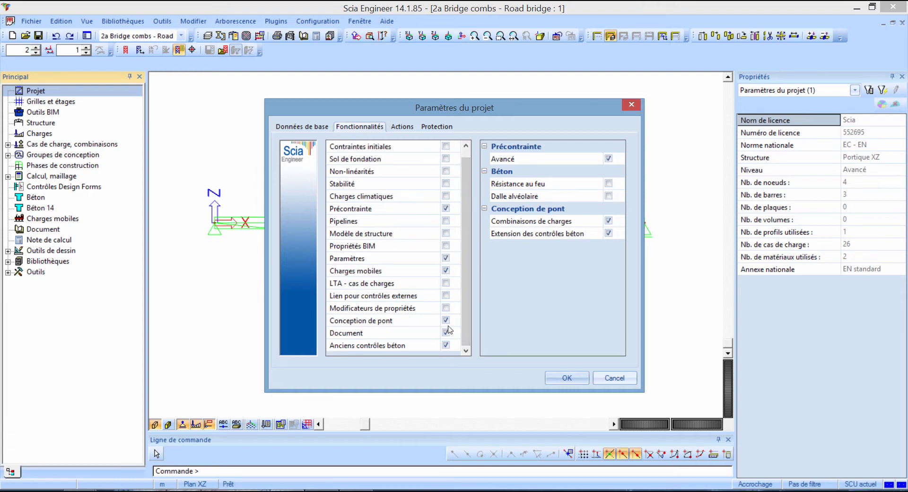
{"action": "left_click", "coordinate": [446, 321]}
{"action": "left_click", "coordinate": [611, 223]}
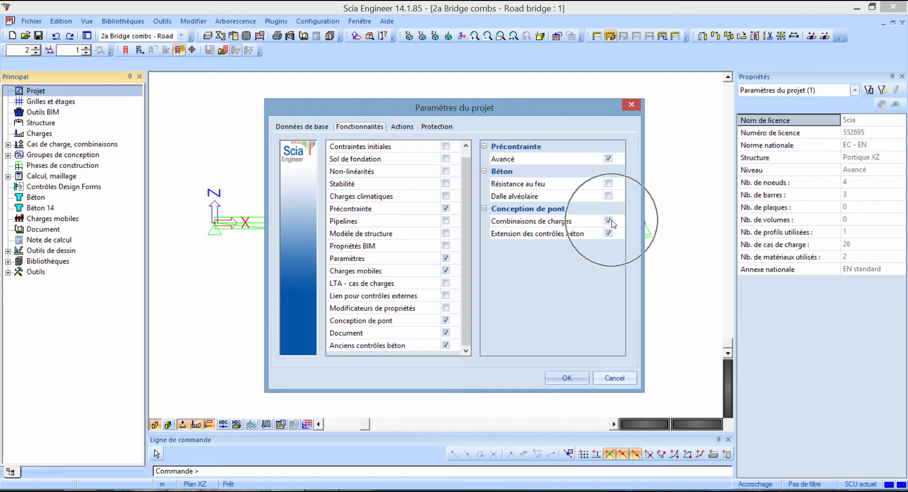
{"action": "left_click", "coordinate": [566, 378]}
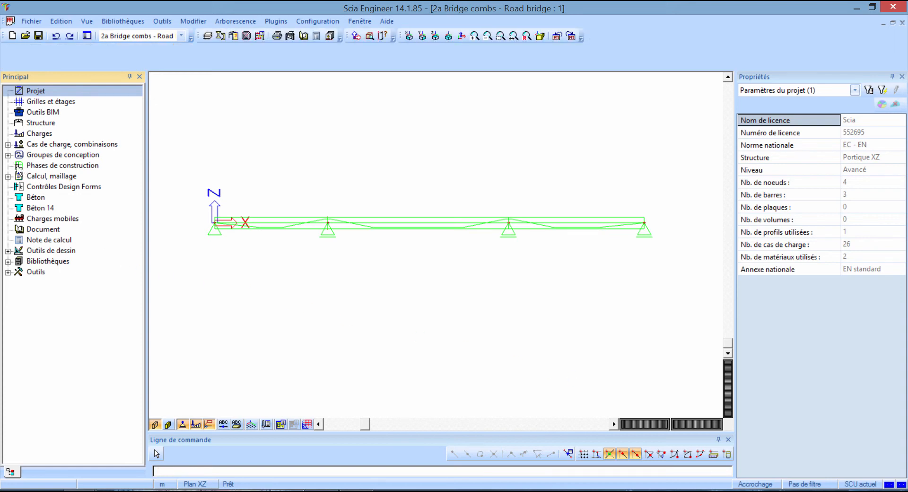
Open the load groups and examine the relation and load type of the traffic groups from gr1a-TS to gr4.
{"action": "left_click", "coordinate": [8, 145]}
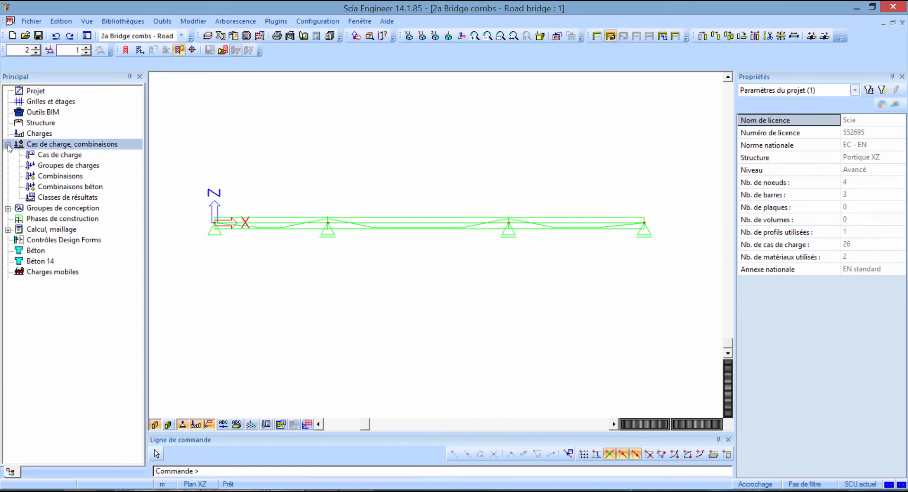
{"action": "left_click", "coordinate": [82, 169]}
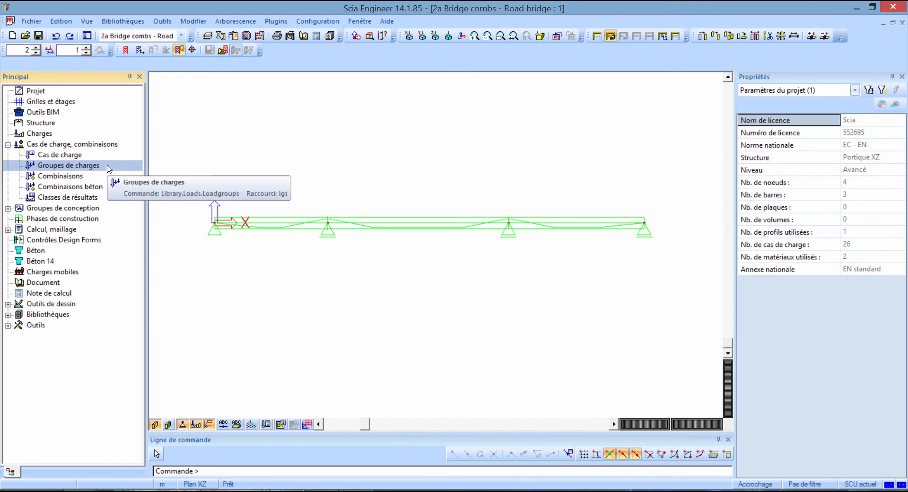
{"action": "double_click", "coordinate": [109, 169]}
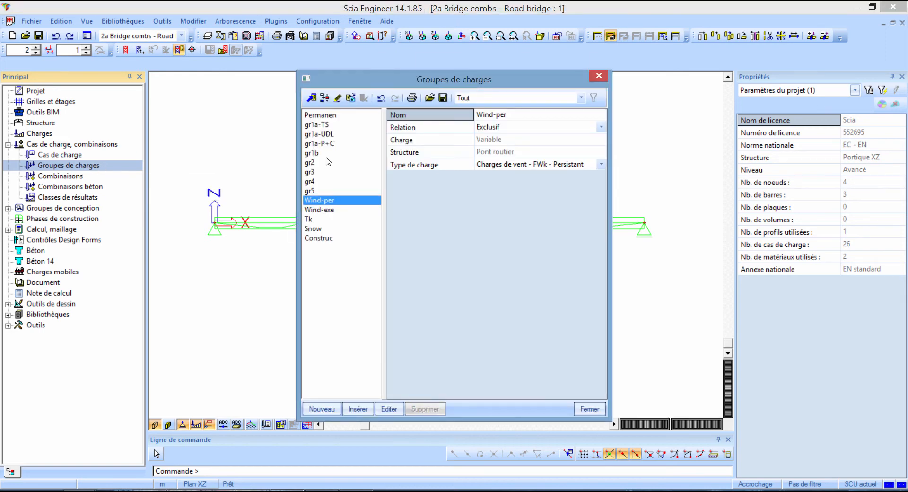
{"action": "left_click", "coordinate": [329, 127]}
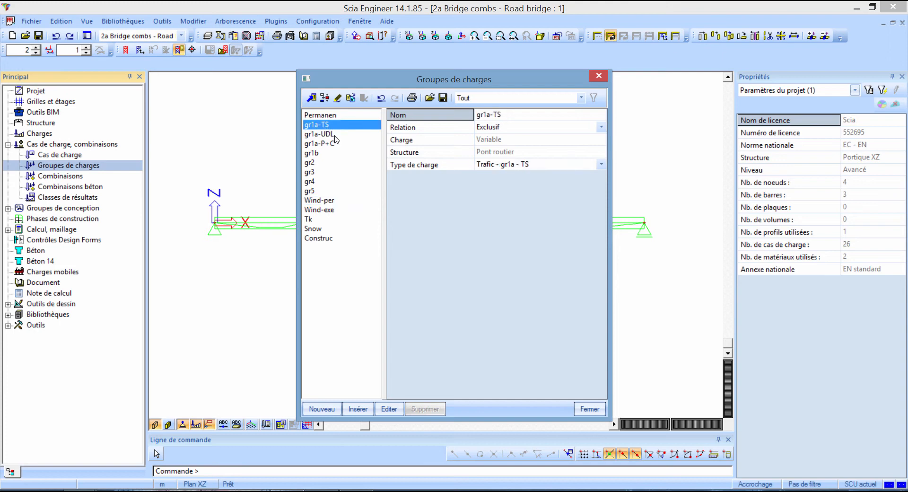
{"action": "left_click", "coordinate": [331, 135]}
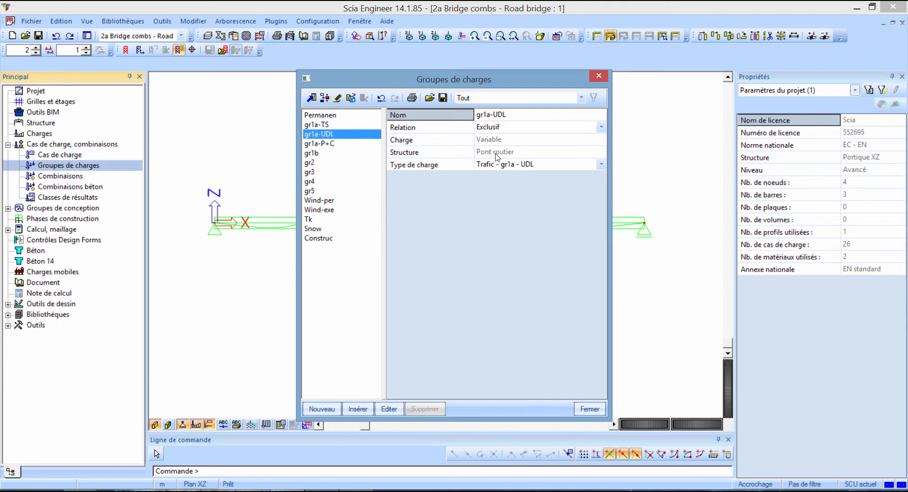
{"action": "left_click", "coordinate": [449, 169]}
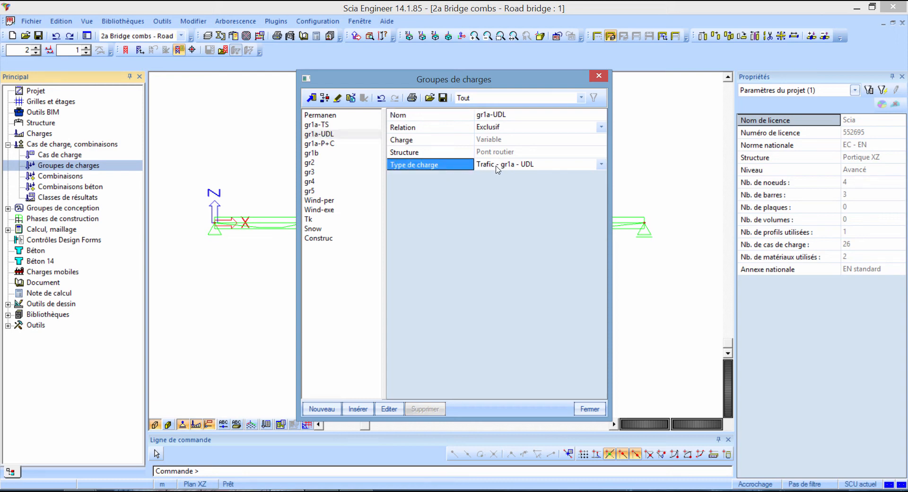
{"action": "left_click", "coordinate": [335, 145]}
{"action": "left_click", "coordinate": [325, 156]}
{"action": "left_click", "coordinate": [325, 163]}
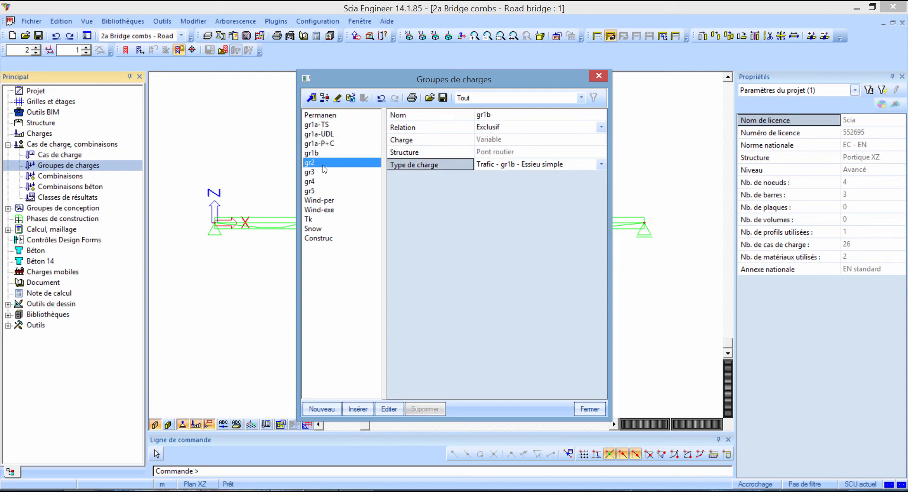
{"action": "left_click", "coordinate": [325, 172]}
{"action": "left_click", "coordinate": [325, 182]}
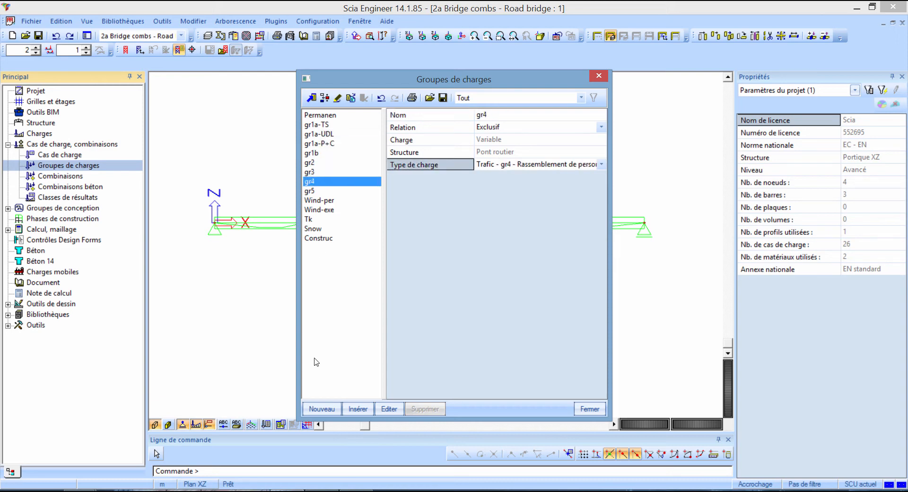
Create a new load group and name it Nouveau.
{"action": "left_click", "coordinate": [322, 409]}
{"action": "left_click", "coordinate": [517, 121]}
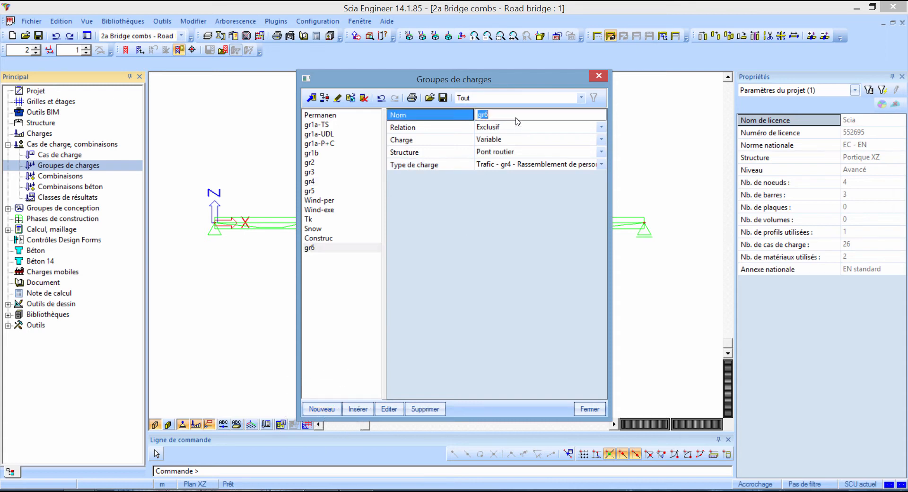
{"action": "type", "text": "Nouveau"}
{"action": "key", "text": "Return"}
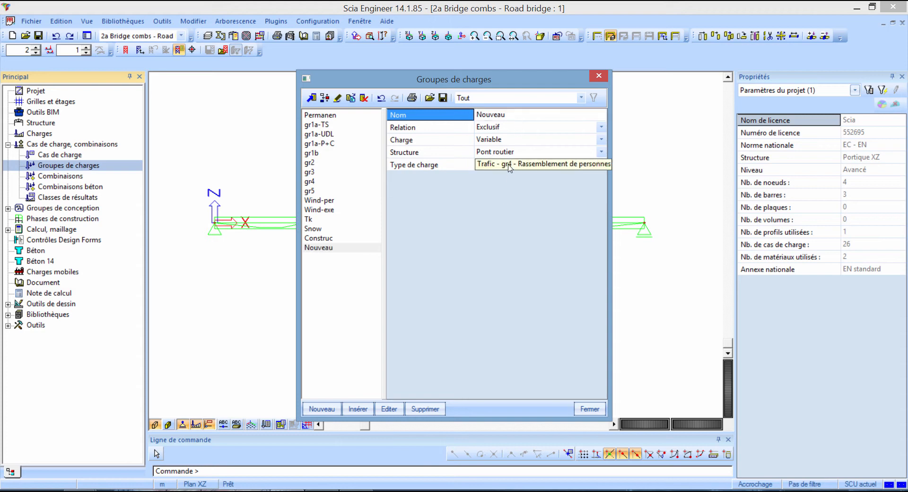
Set load group Nouveau's structure to Pont routier and its load type to Trafic - gr4 - Rassemblement de personnes.
{"action": "left_click", "coordinate": [501, 152]}
{"action": "left_click", "coordinate": [511, 152]}
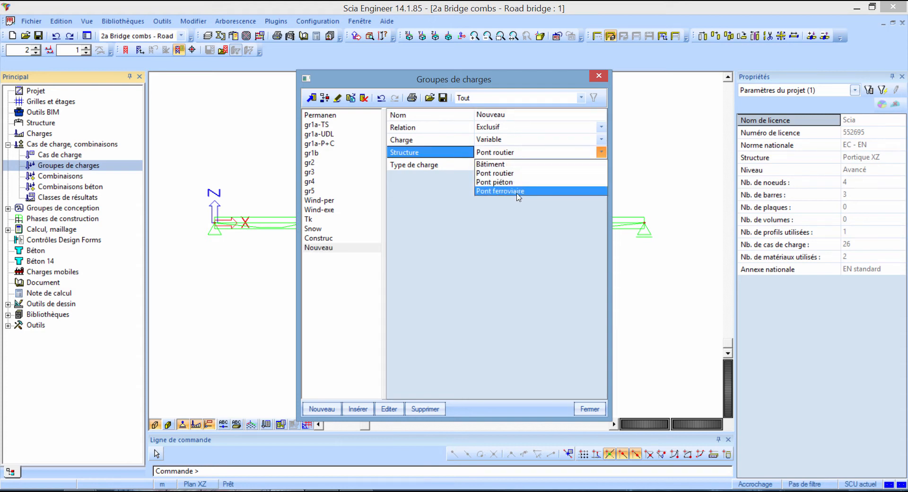
{"action": "left_click", "coordinate": [522, 173]}
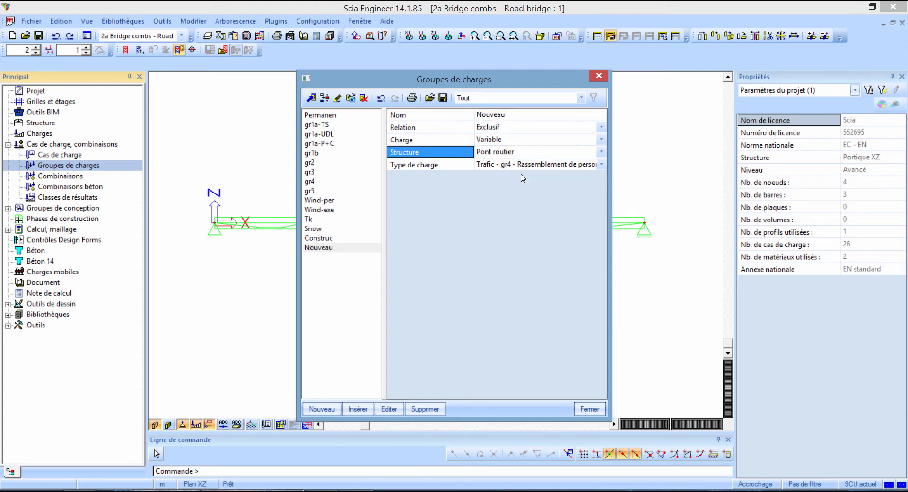
{"action": "left_click", "coordinate": [522, 166]}
{"action": "left_click", "coordinate": [522, 166]}
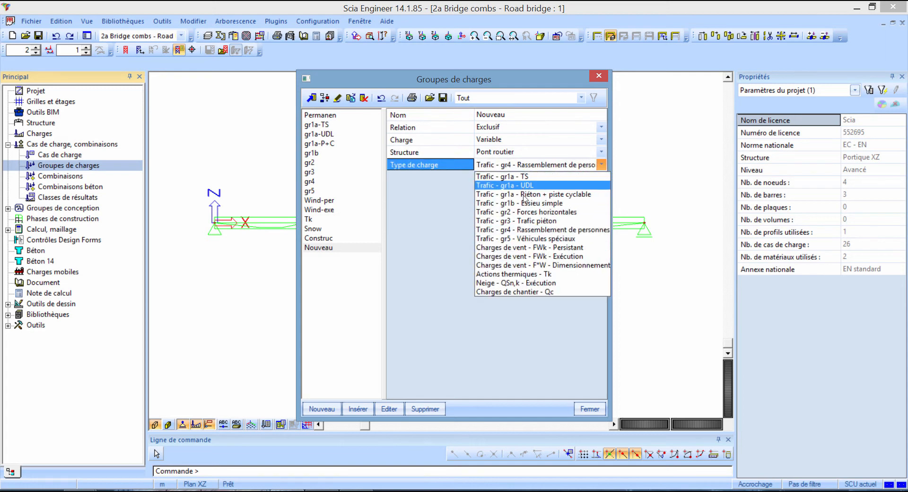
{"action": "left_click", "coordinate": [527, 230]}
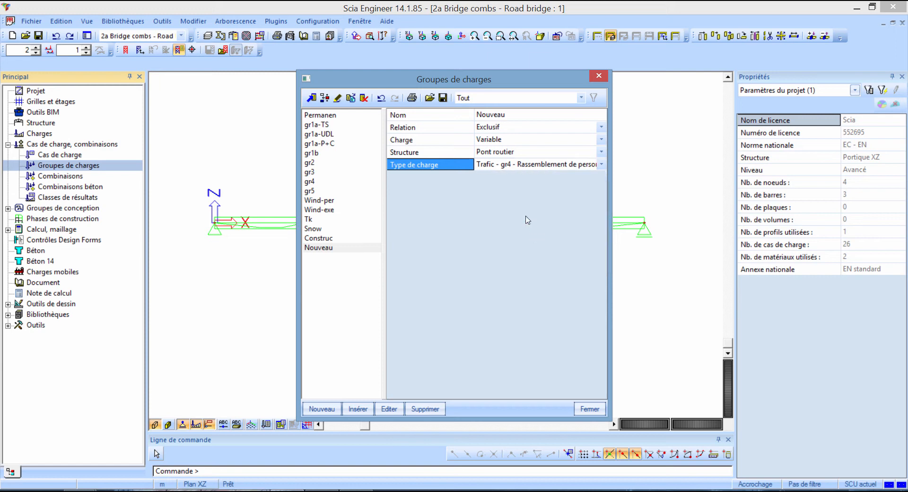
{"action": "left_click", "coordinate": [588, 409]}
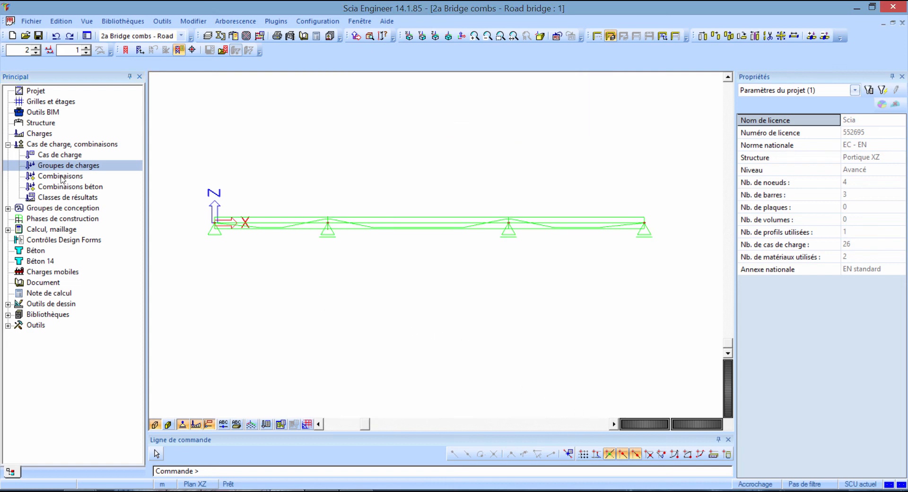
Open the load cases and examine the properties of the gr1a to gr3 moving load envelope cases.
{"action": "left_click", "coordinate": [98, 156]}
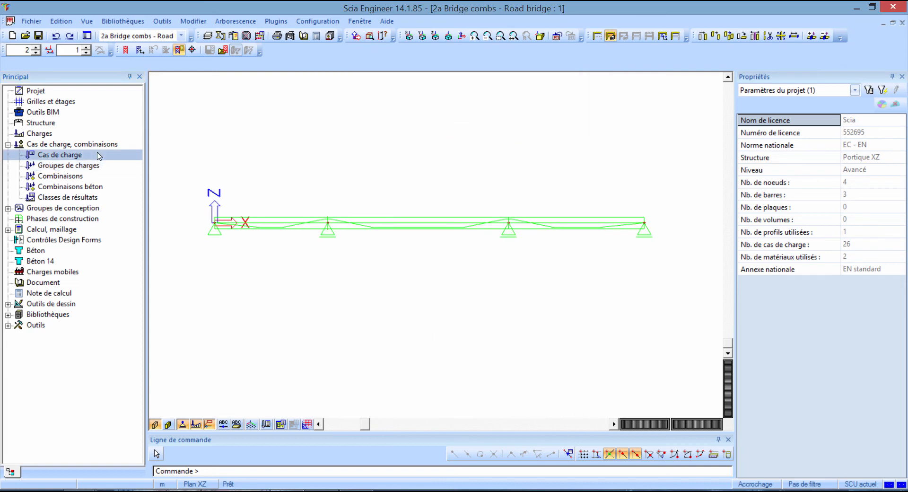
{"action": "double_click", "coordinate": [100, 157]}
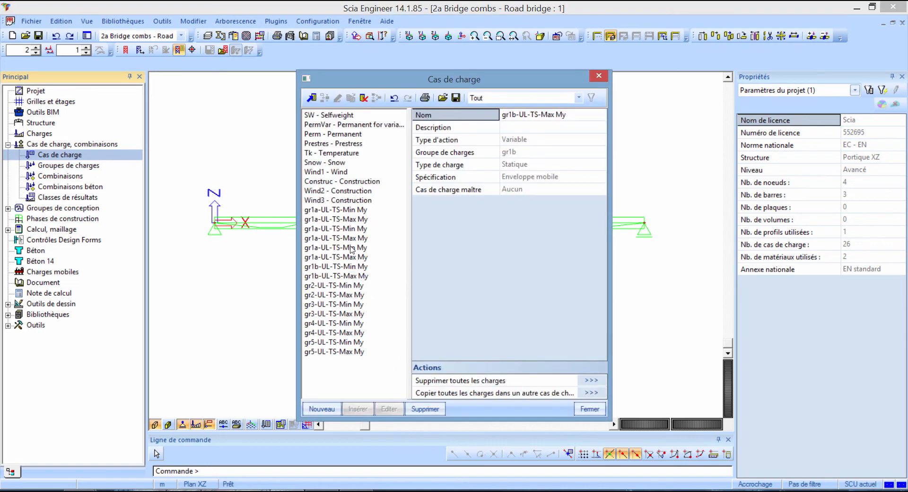
{"action": "left_click", "coordinate": [345, 212]}
{"action": "left_click", "coordinate": [342, 238]}
{"action": "left_click", "coordinate": [341, 276]}
{"action": "left_click", "coordinate": [346, 296]}
{"action": "left_click", "coordinate": [349, 312]}
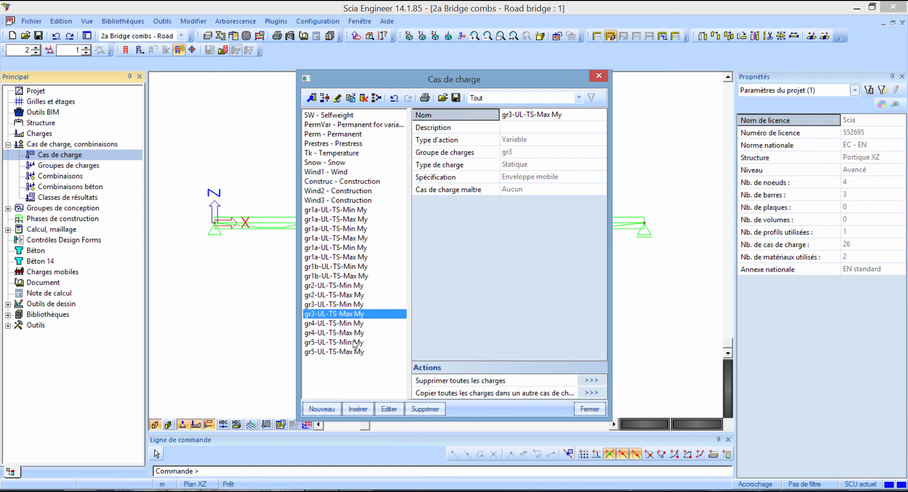
Create a load case named Nouveau with action type Variable and assign it to load group Nouveau.
{"action": "left_click", "coordinate": [326, 409]}
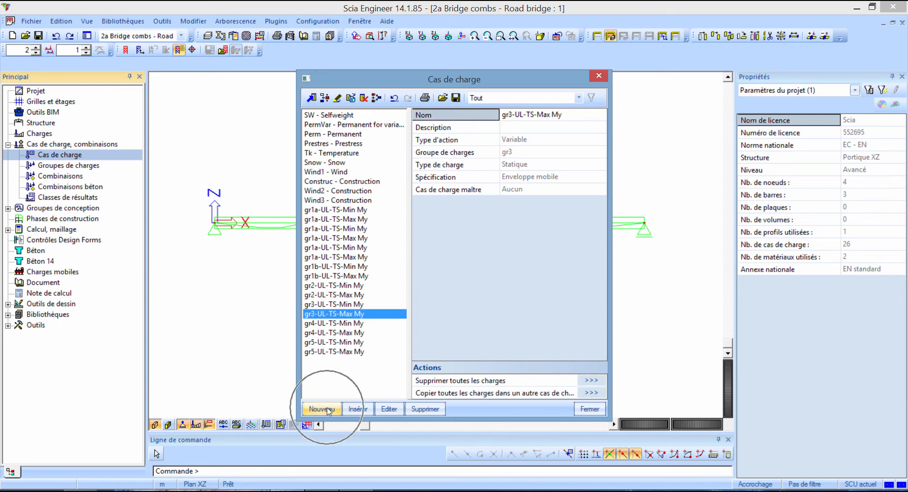
{"action": "left_click", "coordinate": [571, 114]}
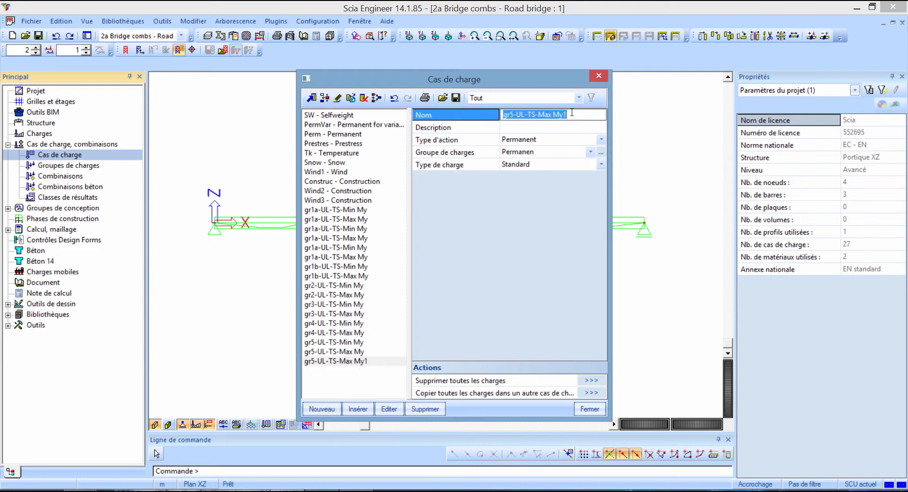
{"action": "type", "text": "Nouveau"}
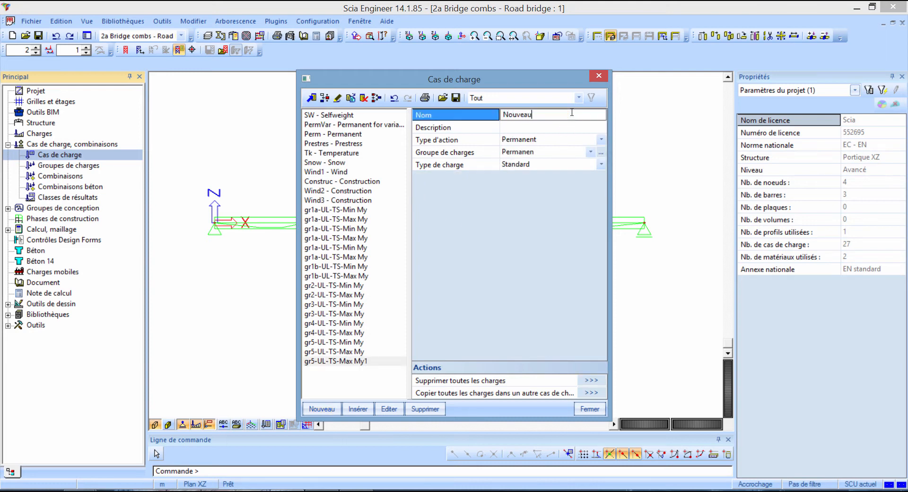
{"action": "left_click", "coordinate": [560, 138]}
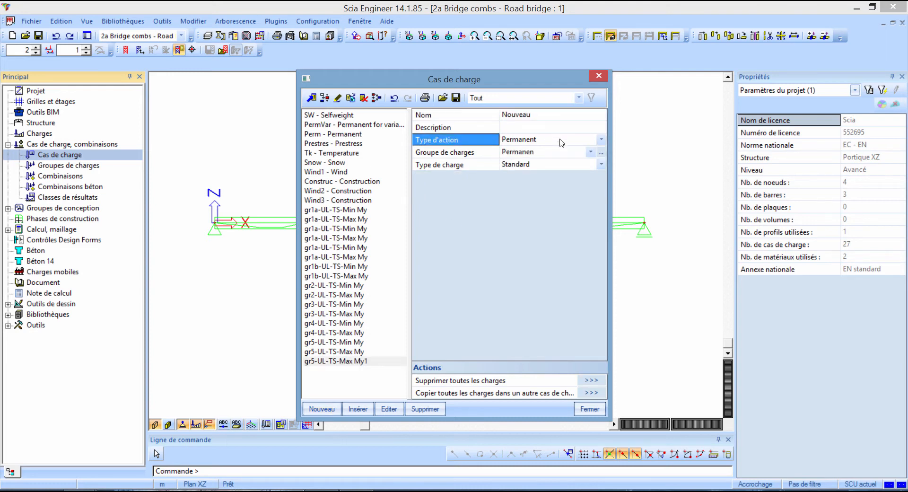
{"action": "left_click", "coordinate": [560, 141]}
{"action": "left_click", "coordinate": [556, 162]}
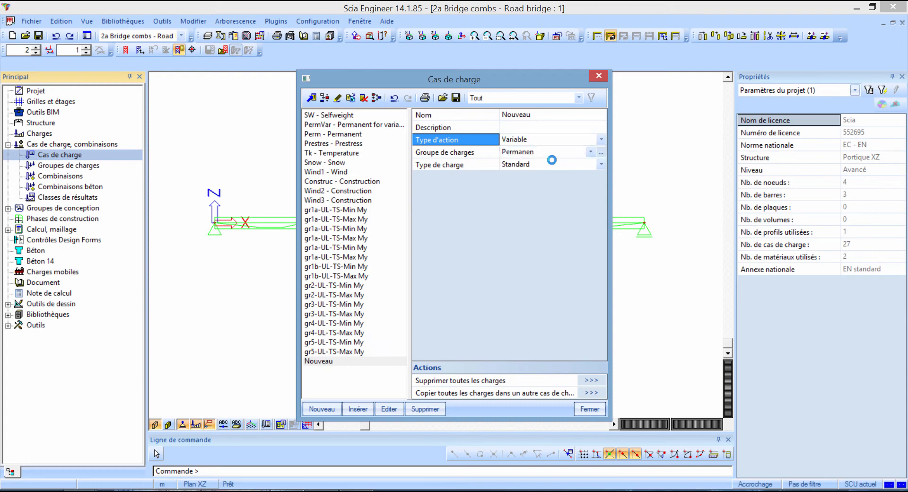
{"action": "left_click", "coordinate": [540, 154]}
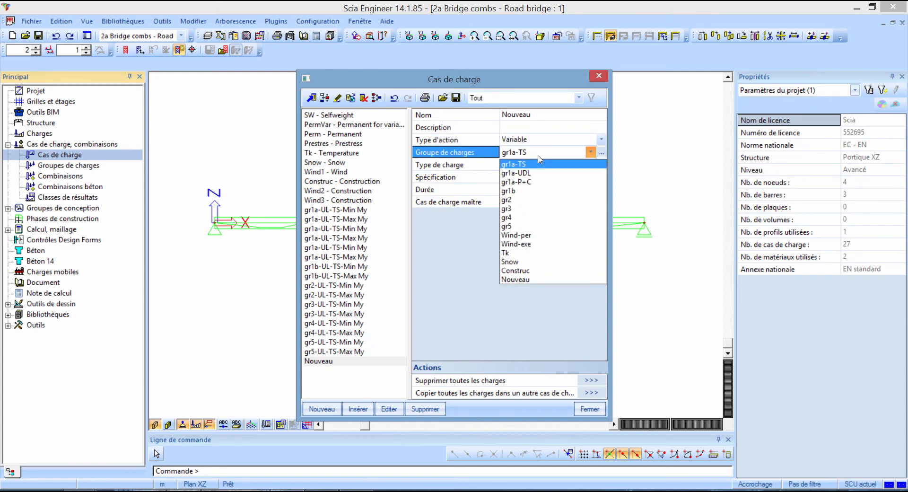
{"action": "left_click", "coordinate": [537, 279]}
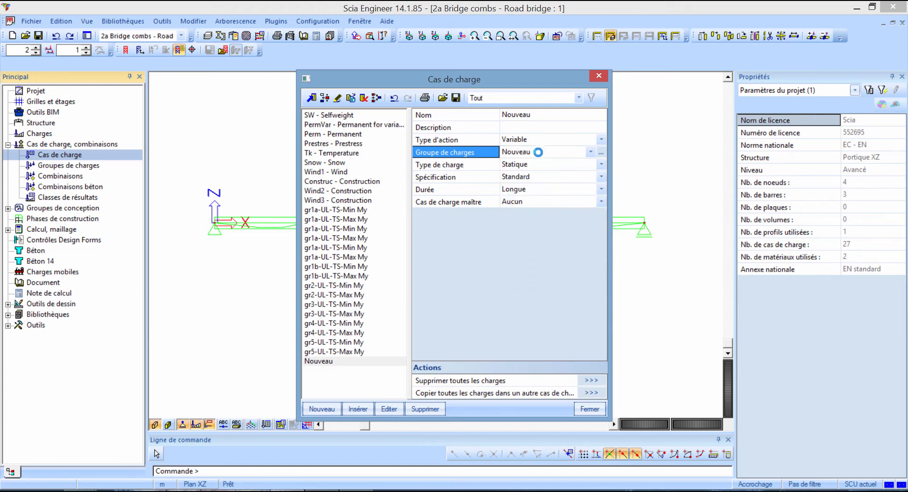
Check the structure and load type of the load group assigned to load case Nouveau, and close the load case manager.
{"action": "left_click", "coordinate": [601, 154]}
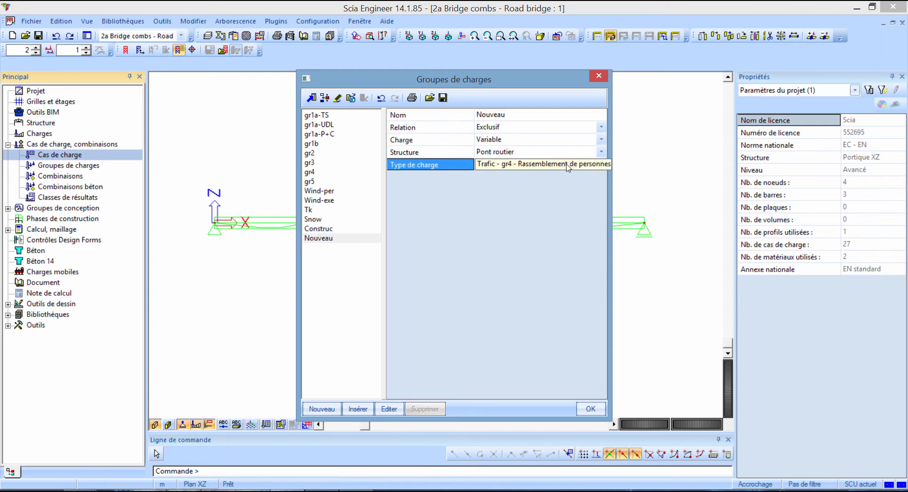
{"action": "left_click", "coordinate": [436, 156]}
{"action": "left_click", "coordinate": [440, 167]}
{"action": "left_click", "coordinate": [598, 76]}
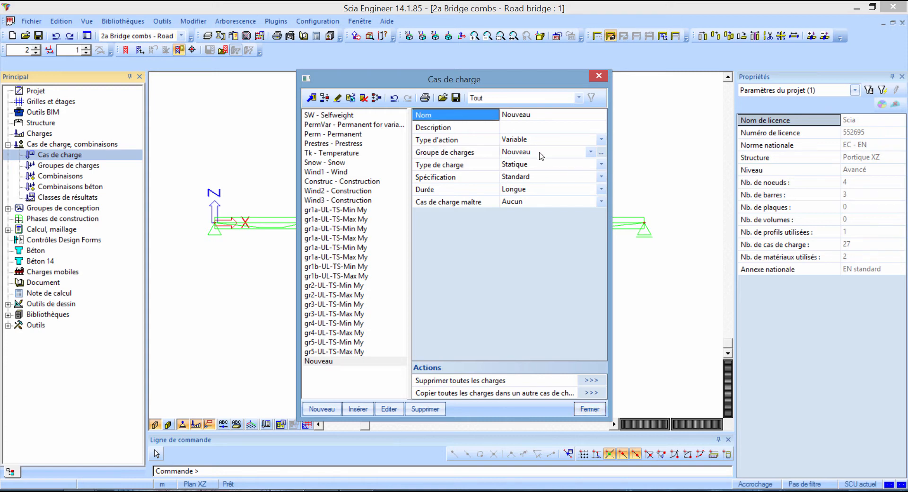
{"action": "left_click", "coordinate": [496, 154]}
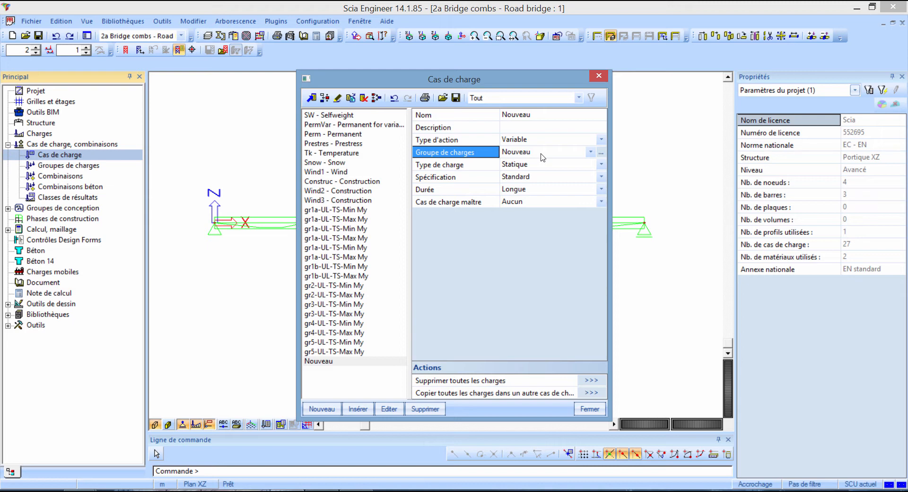
{"action": "left_click", "coordinate": [590, 409]}
Open the combinations and start a new one with type EN-ELU (STR/GEO) Set B and structure Pont routier, accepting the content change.
{"action": "left_click", "coordinate": [103, 176]}
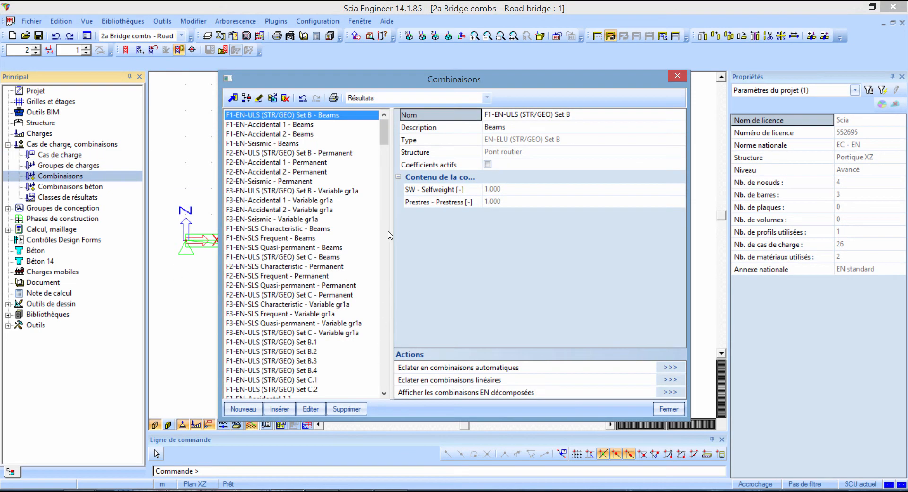
{"action": "mouse_move", "coordinate": [385, 132]}
{"action": "left_mouse_down"}
{"action": "mouse_move", "coordinate": [388, 181]}
{"action": "mouse_move", "coordinate": [387, 128]}
{"action": "left_mouse_up"}
{"action": "left_click", "coordinate": [256, 409]}
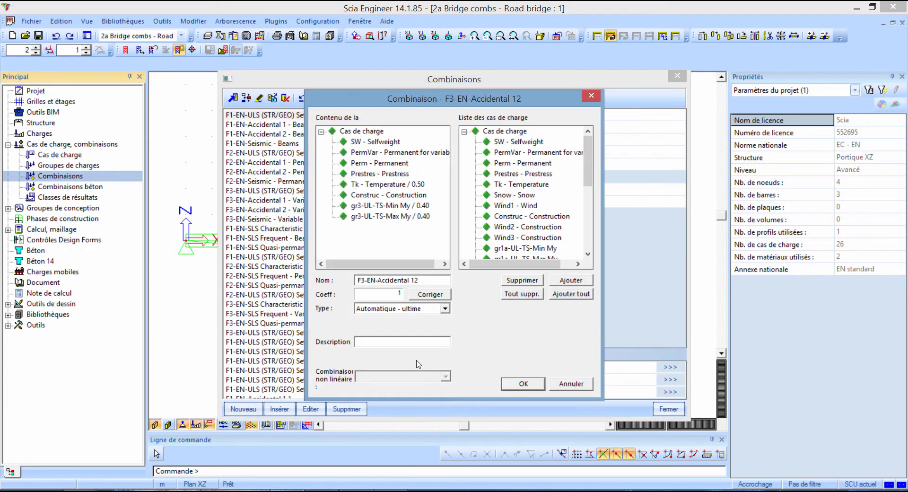
{"action": "left_click", "coordinate": [445, 308]}
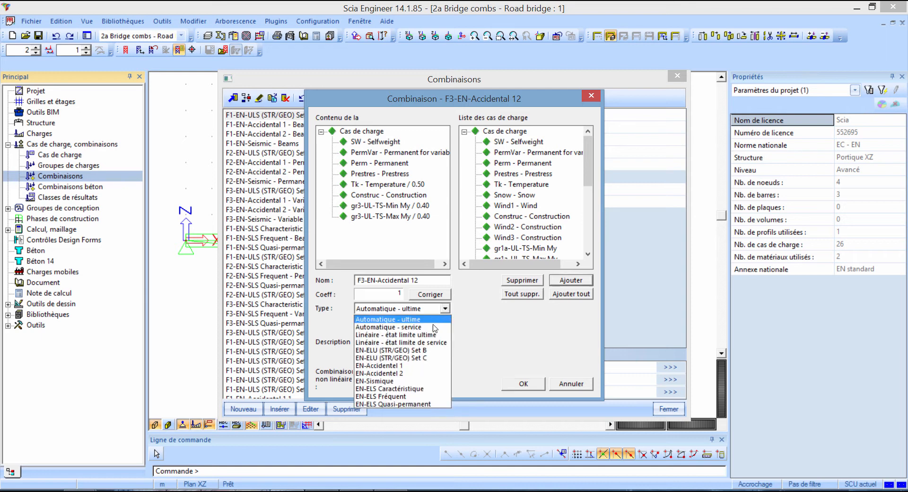
{"action": "left_click", "coordinate": [433, 352]}
{"action": "left_click", "coordinate": [491, 294]}
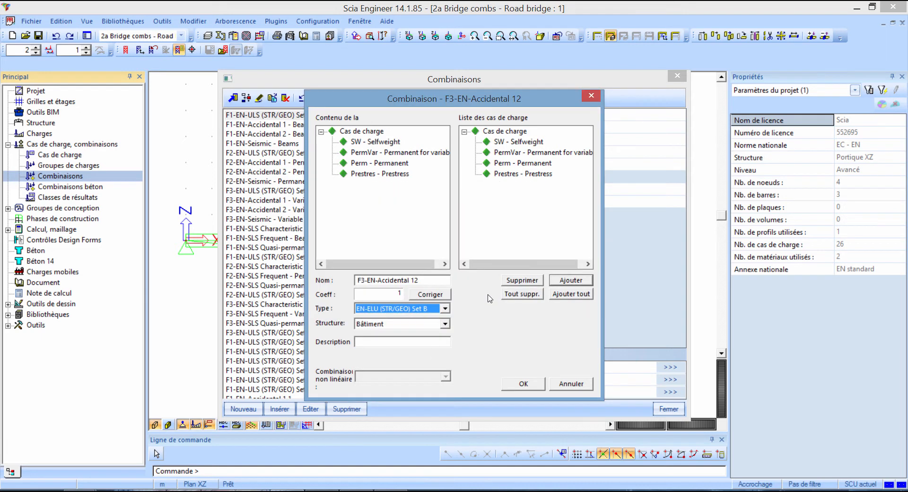
{"action": "left_click", "coordinate": [444, 324]}
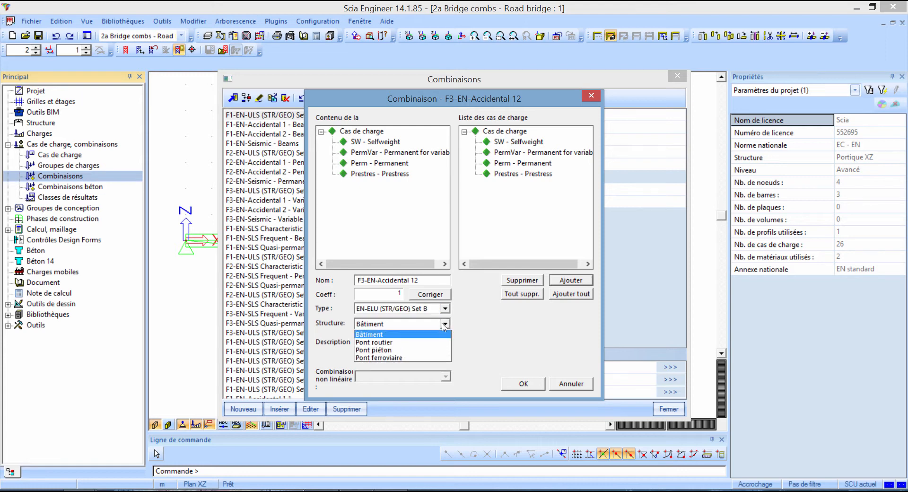
{"action": "left_click", "coordinate": [427, 342]}
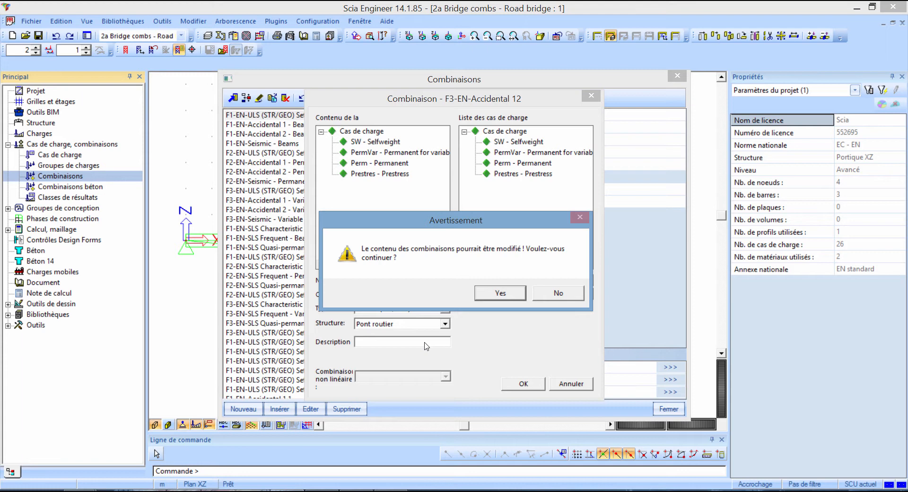
{"action": "left_click", "coordinate": [498, 292]}
Look through the gr1a to gr5 traffic load cases available for the new combination, and cancel its creation.
{"action": "left_click_drag", "start_coordinate": [587, 168], "coordinate": [587, 189]}
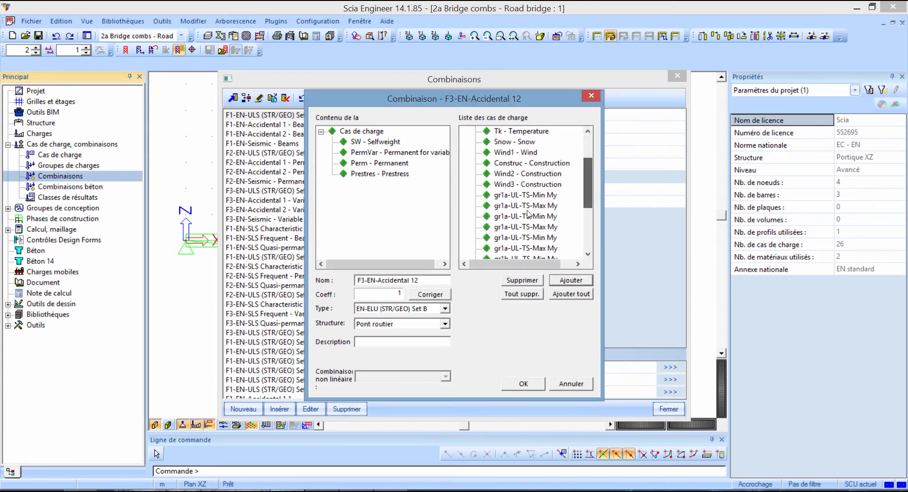
{"action": "left_click", "coordinate": [536, 207]}
{"action": "left_click", "coordinate": [523, 237]}
{"action": "scroll", "coordinate": [523, 236], "scroll_direction": "down", "scroll_amount": 4}
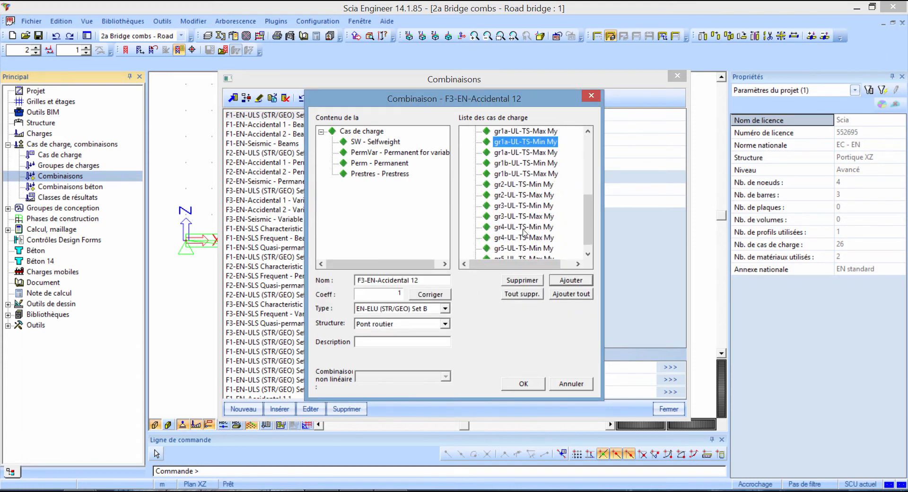
{"action": "left_click", "coordinate": [522, 247]}
{"action": "left_click", "coordinate": [517, 228]}
{"action": "left_click", "coordinate": [523, 196]}
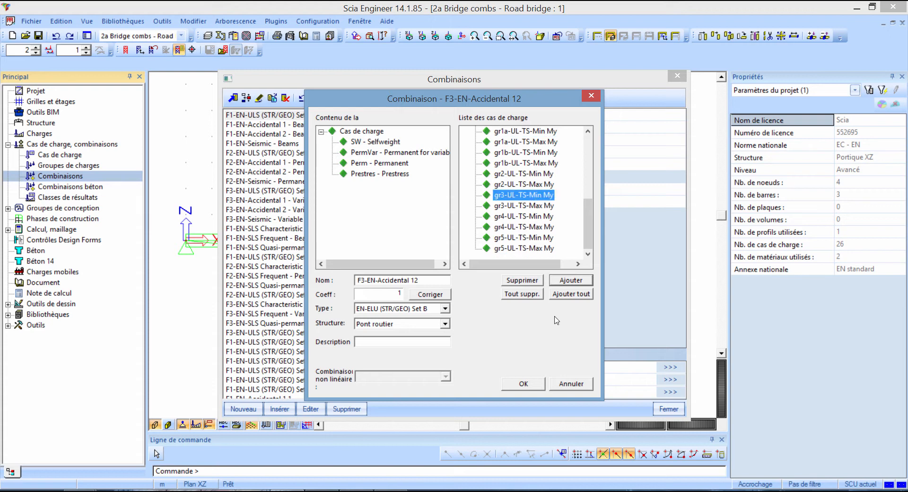
{"action": "left_click", "coordinate": [571, 384]}
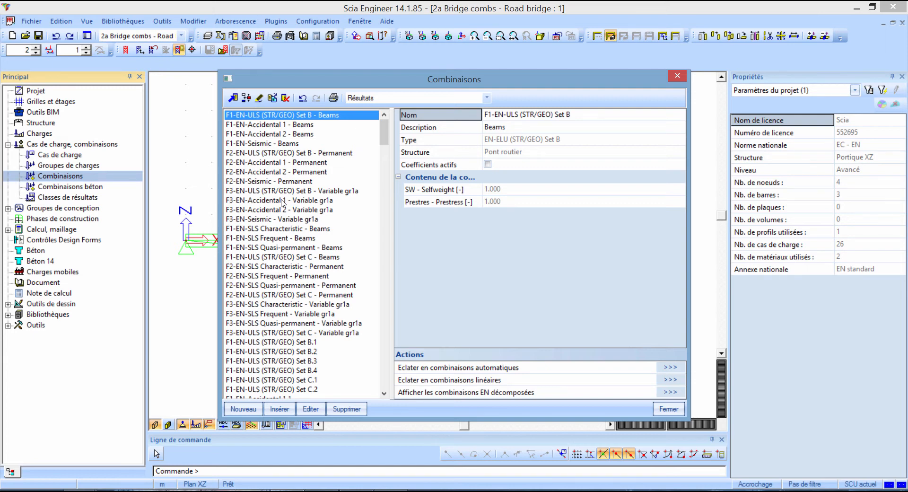
Explode the combination F3-EN-Accidental 1 - Variable gr1a into automatic combinations.
{"action": "left_click", "coordinate": [282, 201]}
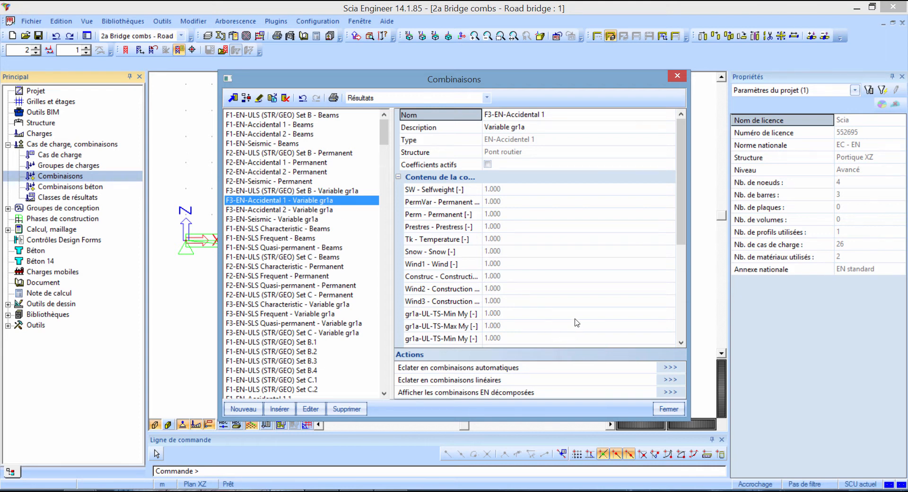
{"action": "left_click_drag", "start_coordinate": [681, 206], "coordinate": [687, 243]}
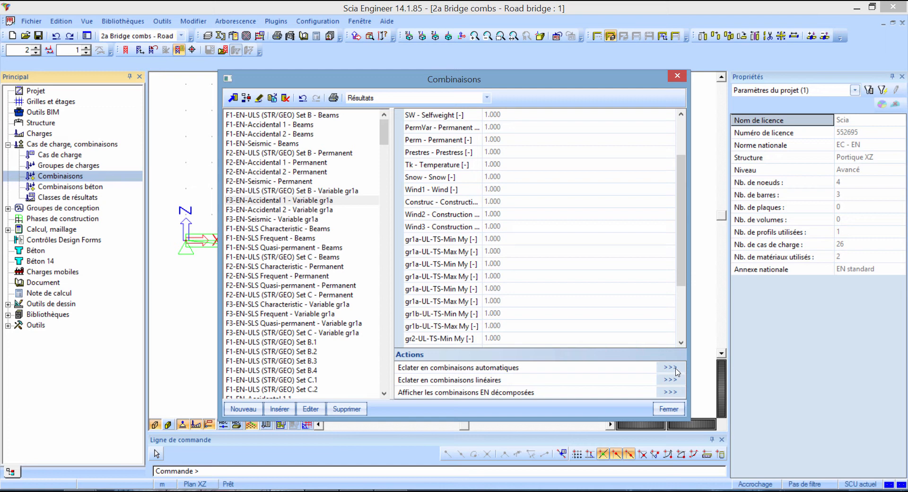
{"action": "left_click", "coordinate": [676, 368]}
{"action": "left_click", "coordinate": [492, 295]}
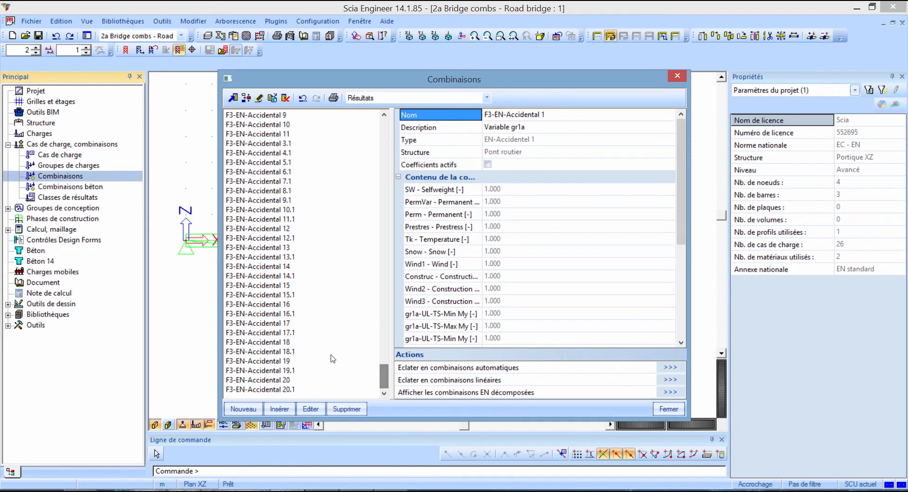
Examine the load cases and coefficients of the exploded combinations F3-EN-Accidental 12, 13, 15 and 16.
{"action": "left_click", "coordinate": [262, 229]}
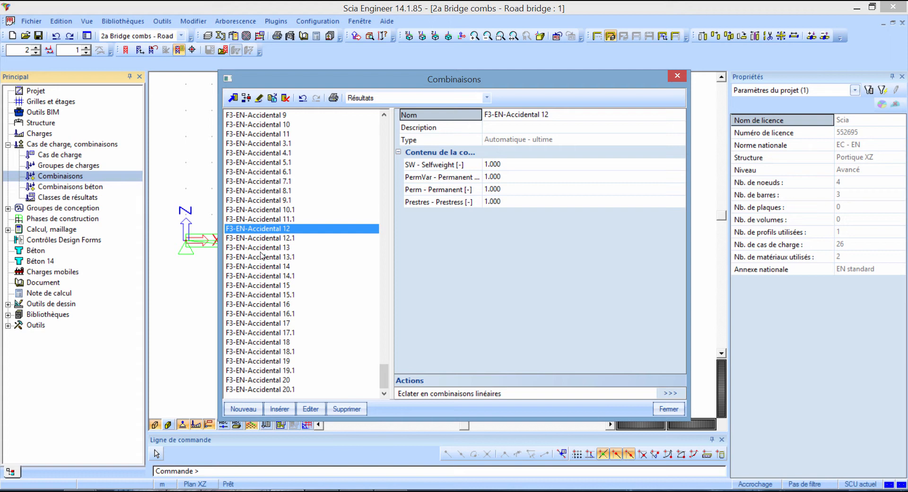
{"action": "left_click", "coordinate": [261, 249]}
{"action": "left_click", "coordinate": [268, 285]}
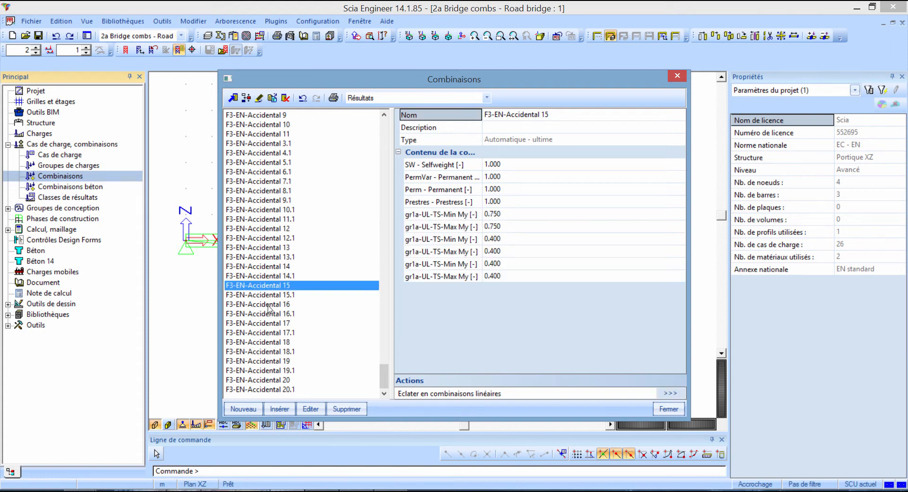
{"action": "left_click", "coordinate": [264, 304]}
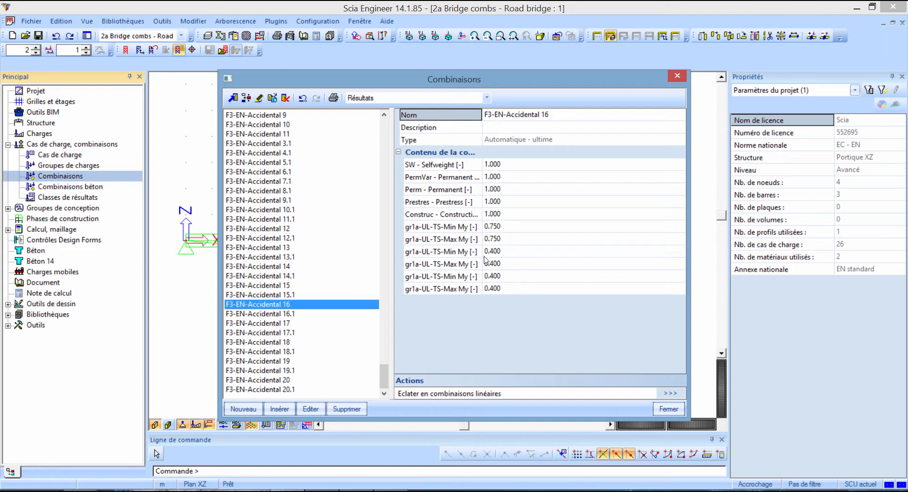
{"action": "left_click", "coordinate": [499, 230]}
{"action": "left_click", "coordinate": [505, 242]}
{"action": "left_click", "coordinate": [504, 264]}
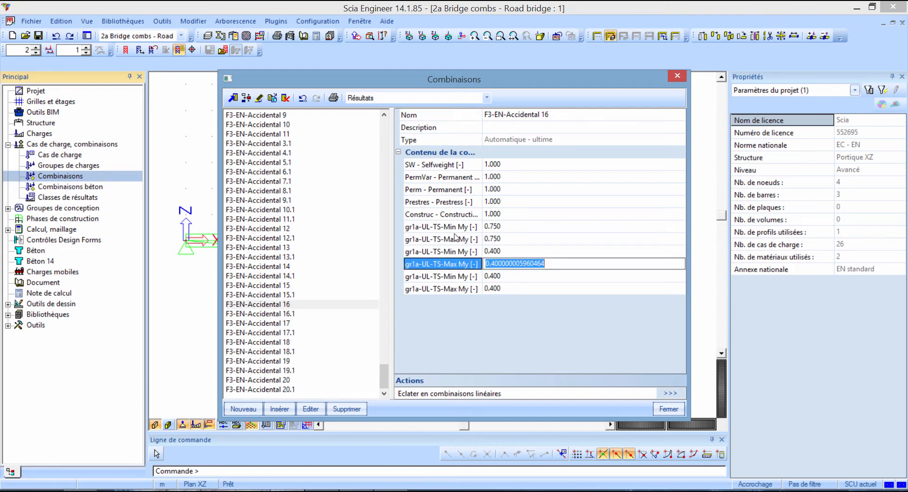
{"action": "left_click", "coordinate": [449, 315]}
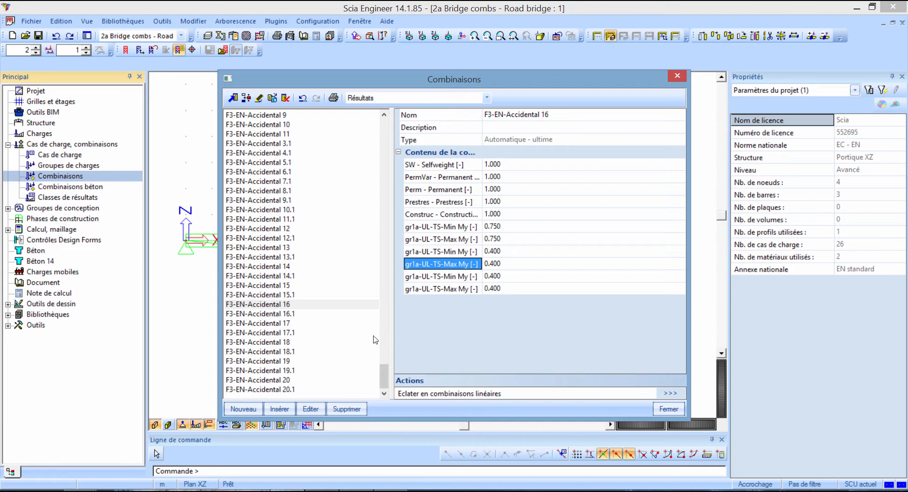
Display the decomposed EN combinations of F3-EN-Accidental 1 - Variable gr1a, review their road bridge rules, and close the combination manager.
{"action": "left_click_drag", "start_coordinate": [384, 378], "coordinate": [410, 208]}
{"action": "scroll", "coordinate": [409, 142], "scroll_direction": "up", "scroll_amount": 2}
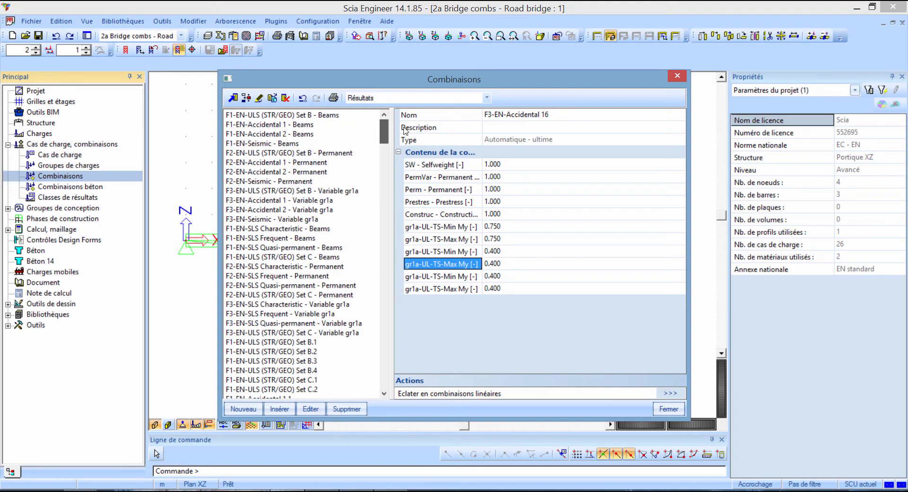
{"action": "left_click", "coordinate": [270, 201]}
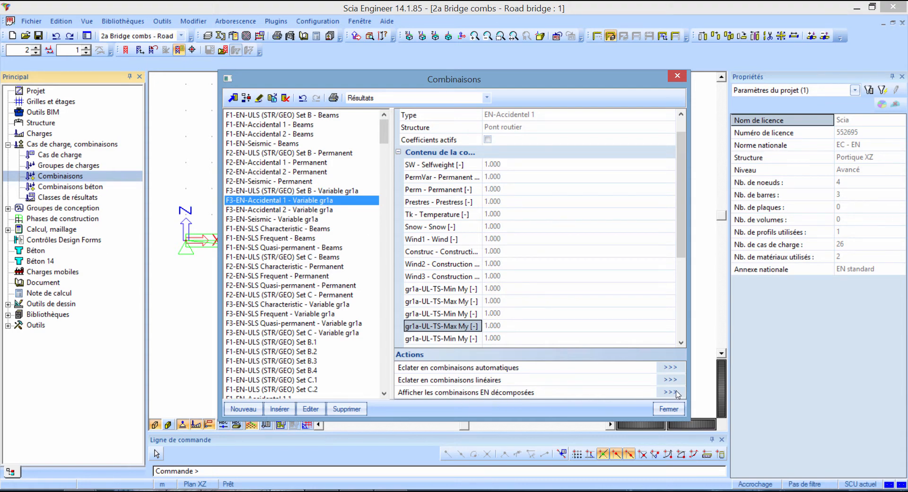
{"action": "key", "text": "ctrl"}
{"action": "key", "text": "ctrl"}
{"action": "key", "text": "ctrl"}
{"action": "left_click", "coordinate": [670, 392]}
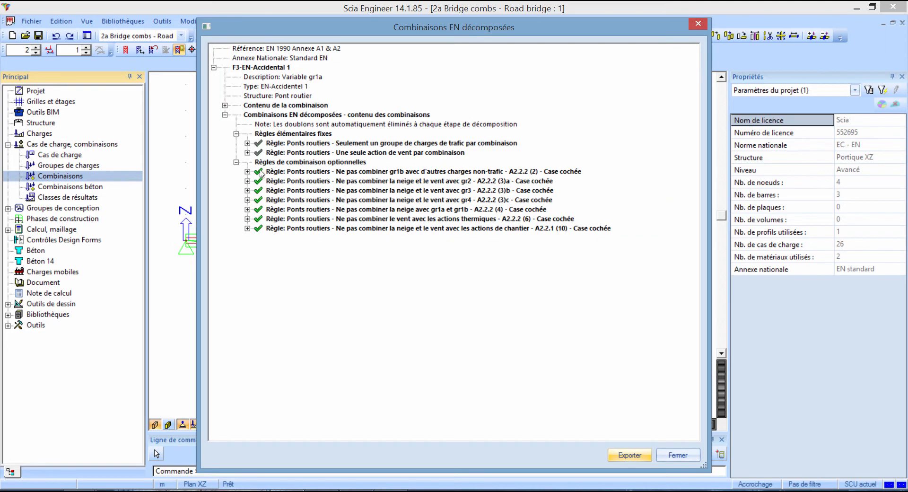
{"action": "key", "text": "ctrl"}
{"action": "key", "text": "ctrl"}
{"action": "left_click", "coordinate": [668, 457]}
{"action": "left_click", "coordinate": [660, 410]}
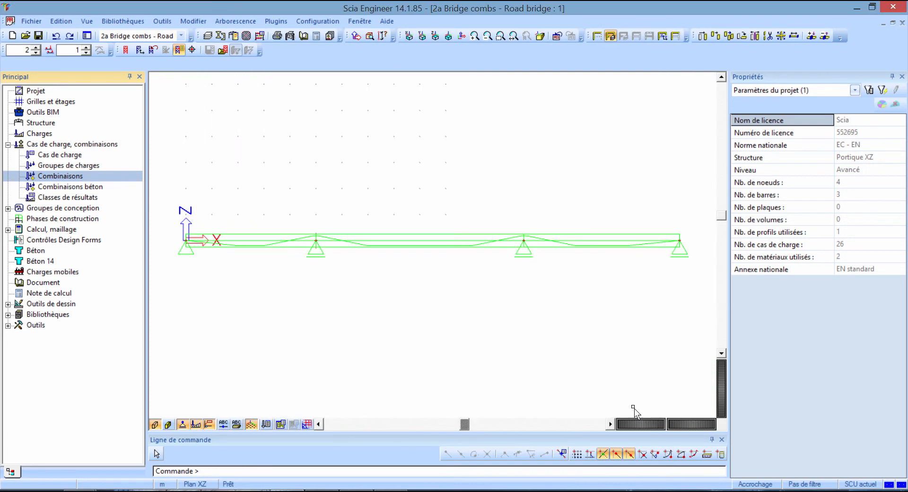
Open the EN 1990 settings of the Standard EN national annex from the project data and examine the combination configuration for bridges.
{"action": "left_click", "coordinate": [66, 92]}
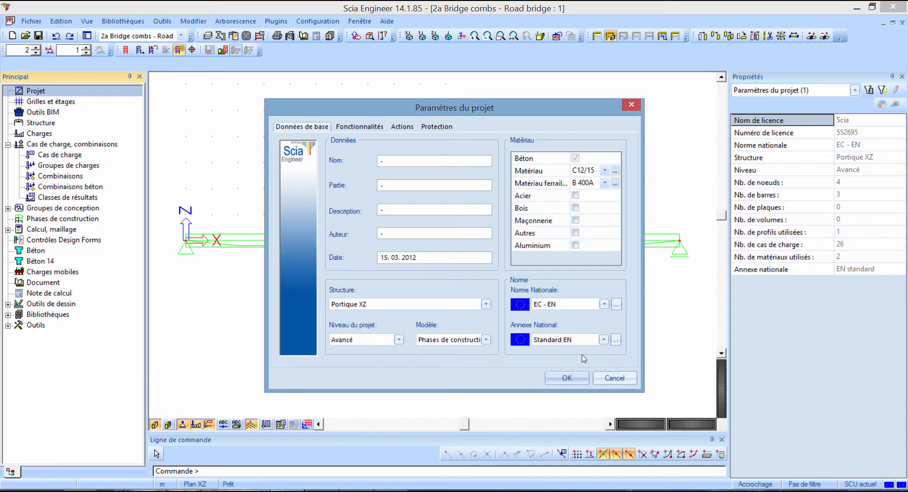
{"action": "left_click", "coordinate": [615, 340]}
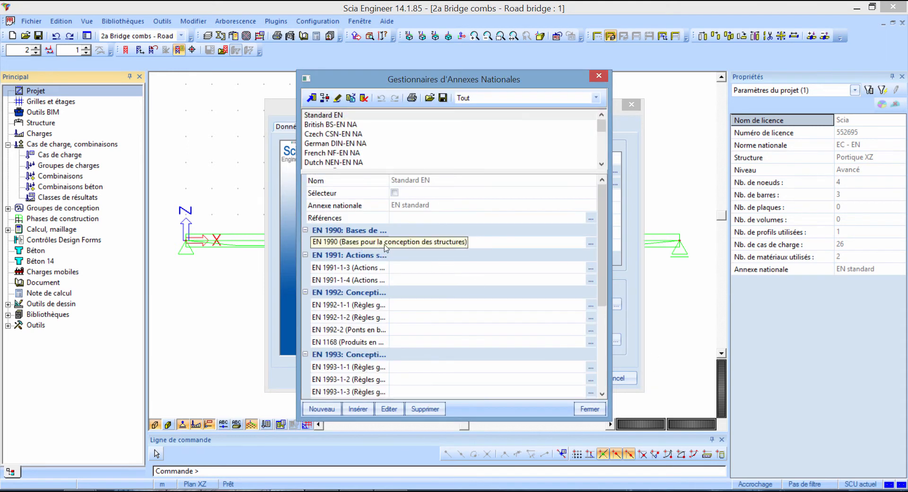
{"action": "left_click", "coordinate": [386, 246]}
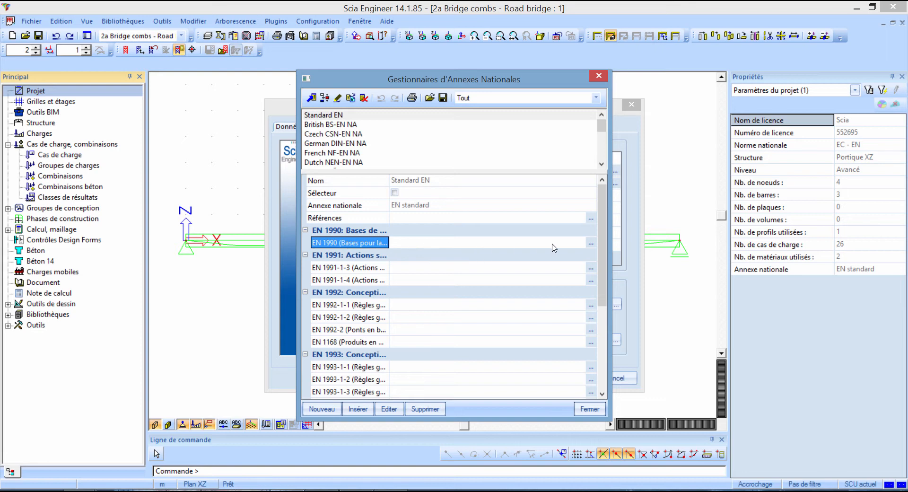
{"action": "left_click", "coordinate": [590, 244]}
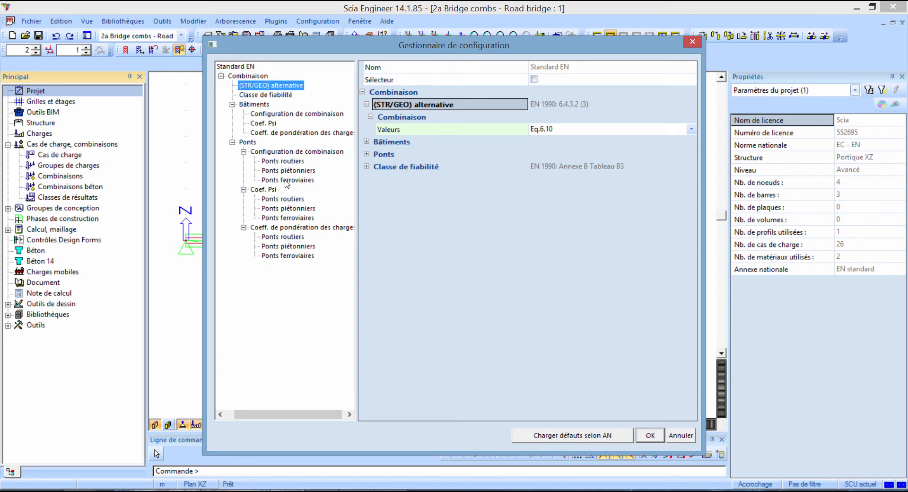
{"action": "left_click", "coordinate": [274, 152]}
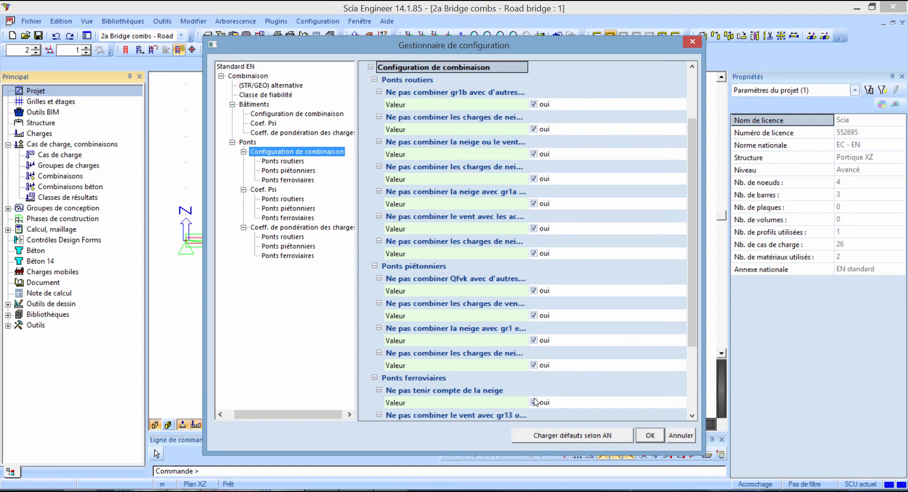
{"action": "left_click", "coordinate": [288, 170]}
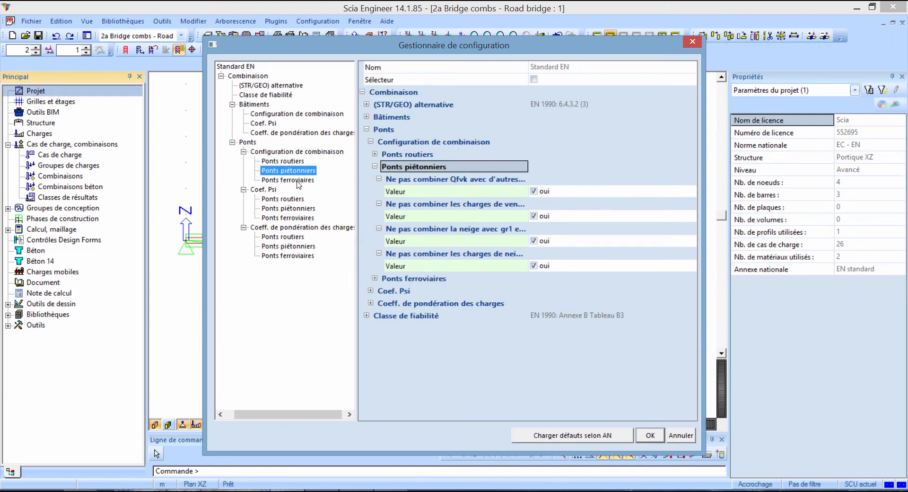
{"action": "left_click", "coordinate": [297, 181]}
Check the Psi coefficient table for road bridges and close it.
{"action": "left_click", "coordinate": [272, 191]}
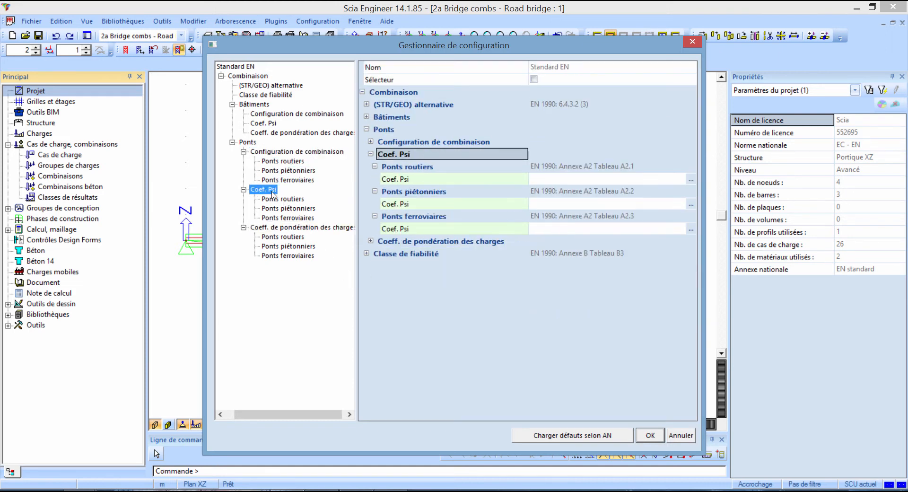
{"action": "left_click", "coordinate": [691, 181]}
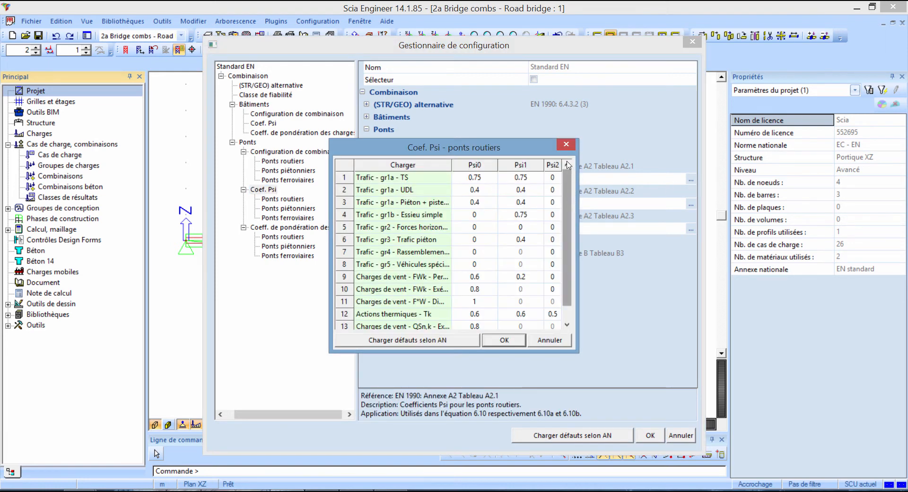
{"action": "left_click", "coordinate": [567, 145]}
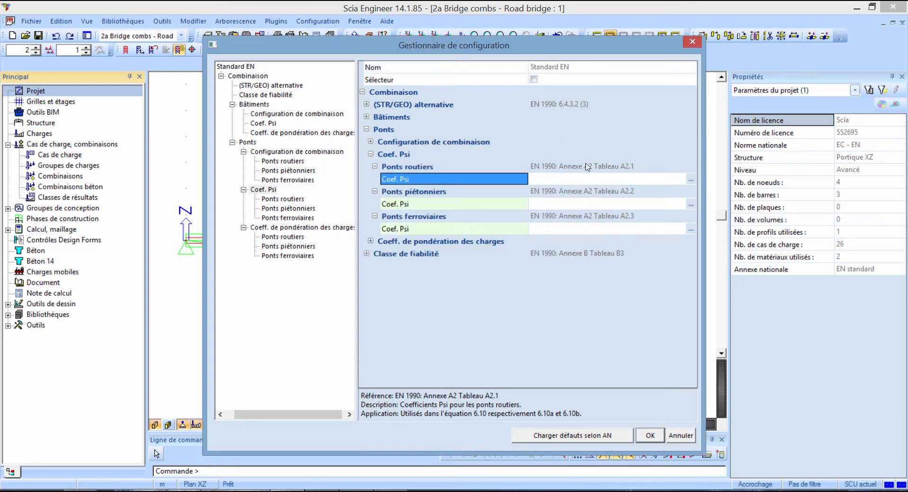
Review the load factors for road, pedestrian and railway bridges, and leave the annex and project settings without saving changes.
{"action": "left_click", "coordinate": [289, 237]}
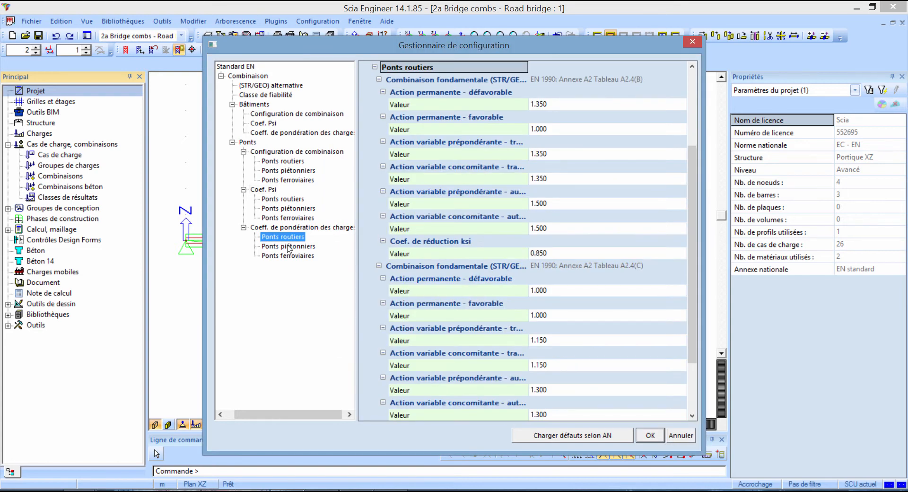
{"action": "left_click", "coordinate": [289, 246]}
{"action": "left_click", "coordinate": [293, 256]}
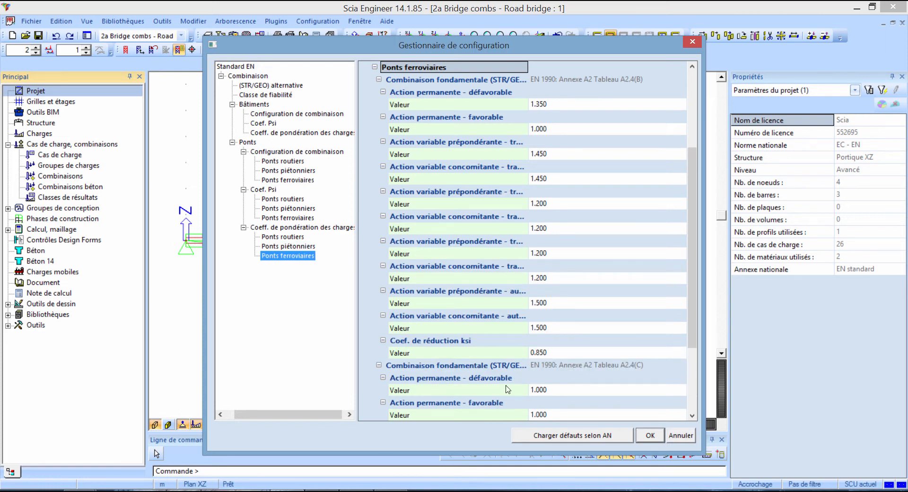
{"action": "left_click", "coordinate": [681, 435]}
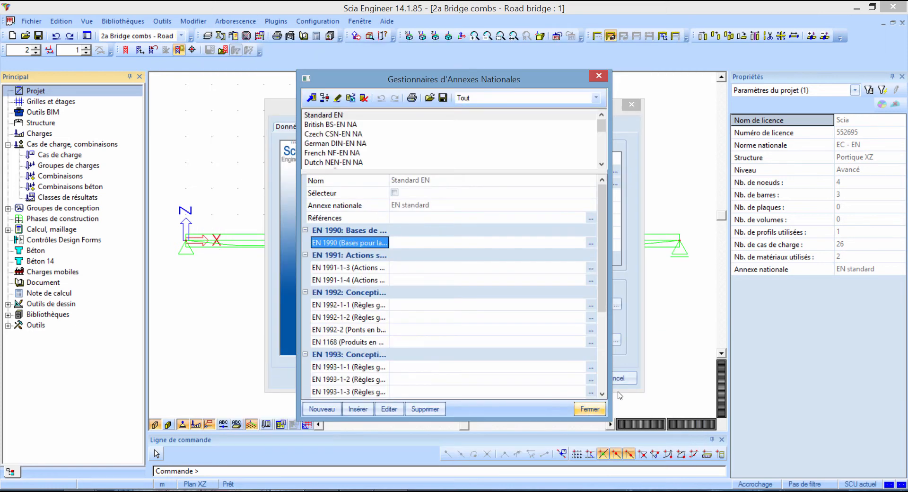
{"action": "left_click", "coordinate": [589, 410]}
{"action": "left_click", "coordinate": [615, 378]}
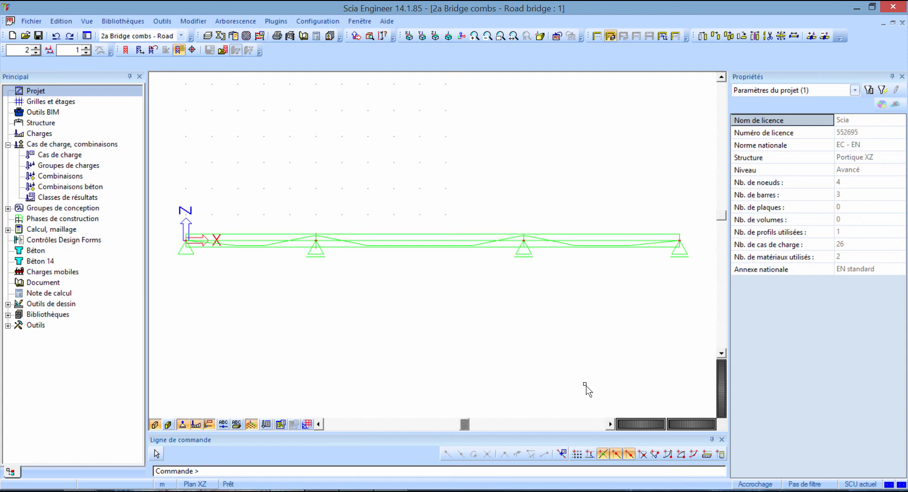
Switch to PowerPoint and present the Précontrainte slide of the bridge webinar full screen.
{"action": "key", "text": "alt+Tab"}
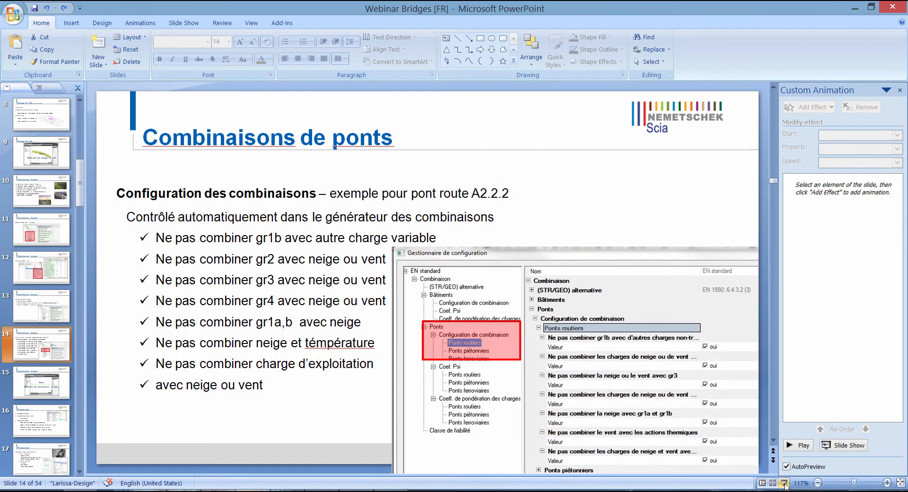
{"action": "left_click", "coordinate": [58, 420]}
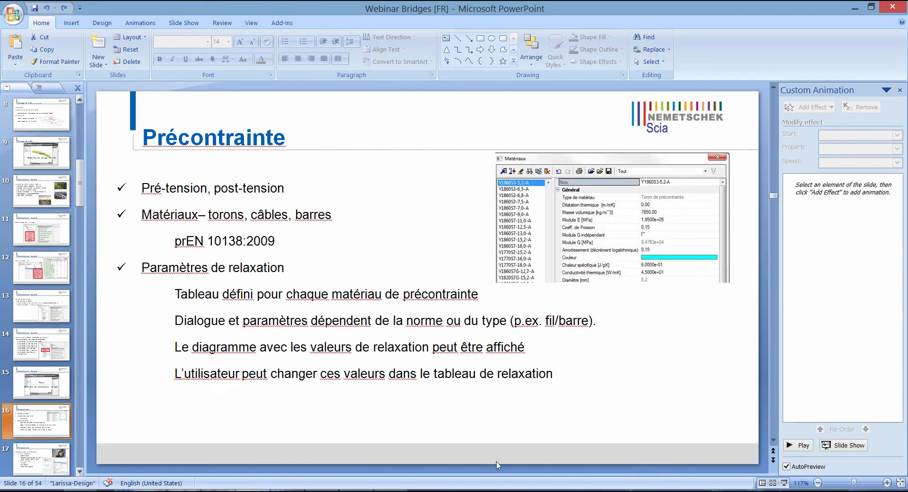
{"action": "left_click", "coordinate": [783, 483]}
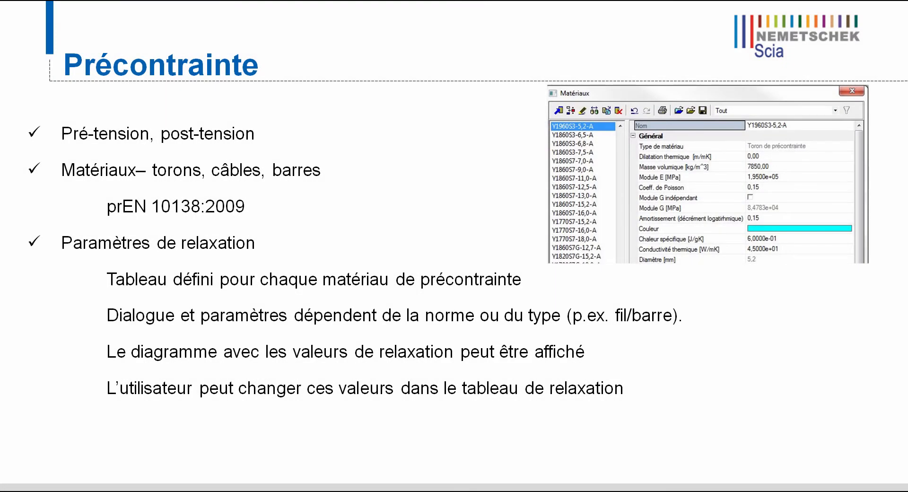
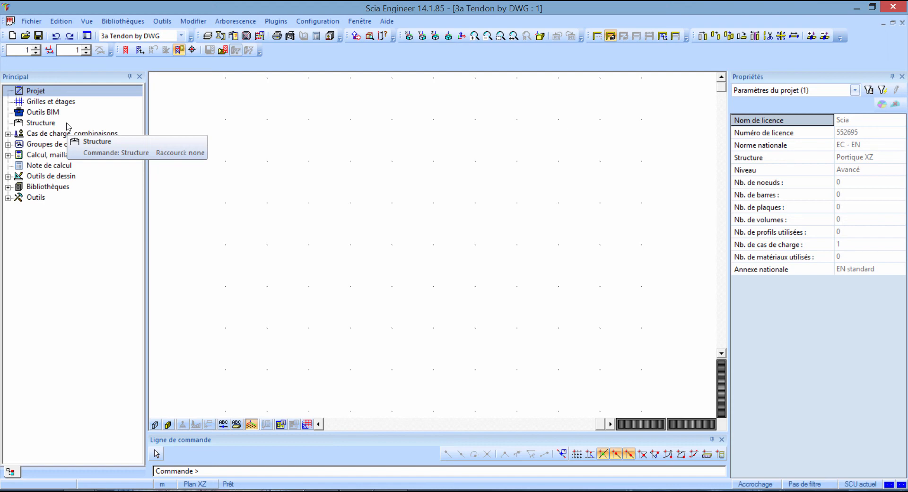
Open 3 Tendon.dwg for import into the structure and accept projecting its 3D geometry onto the 2D plane.
{"action": "left_click", "coordinate": [69, 124]}
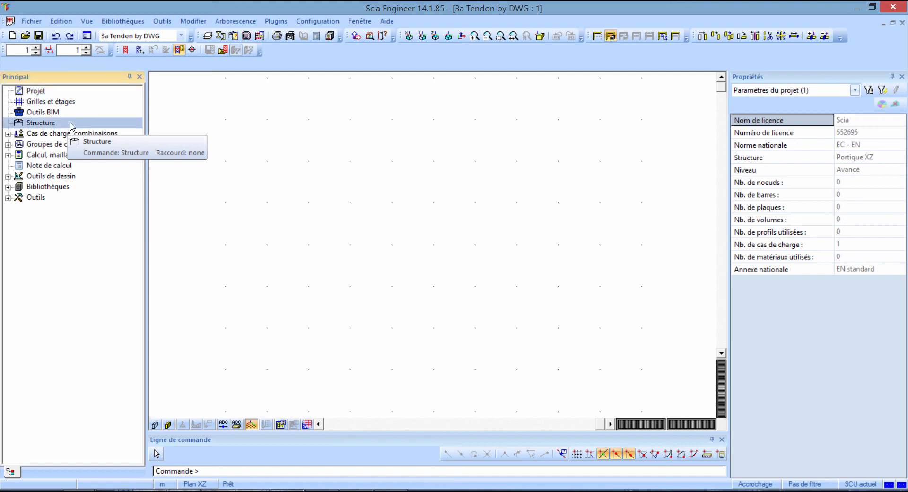
{"action": "double_click", "coordinate": [71, 127]}
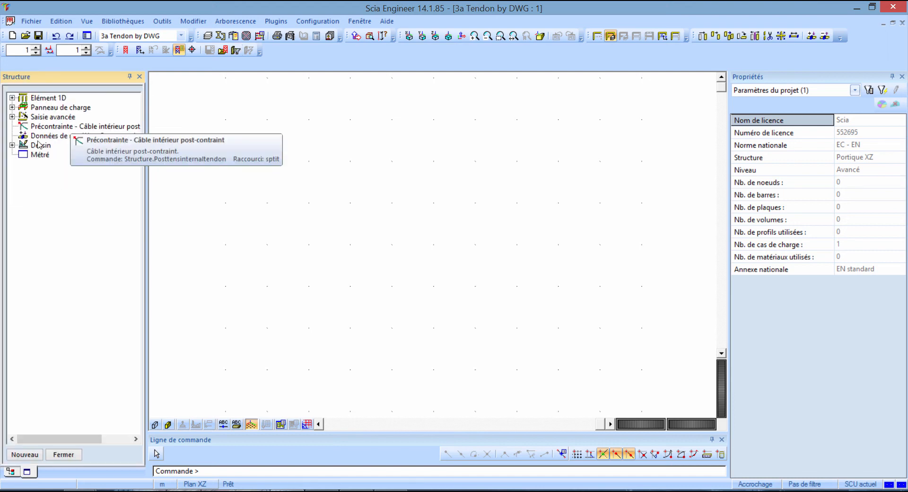
{"action": "left_click", "coordinate": [12, 145]}
{"action": "left_click", "coordinate": [70, 175]}
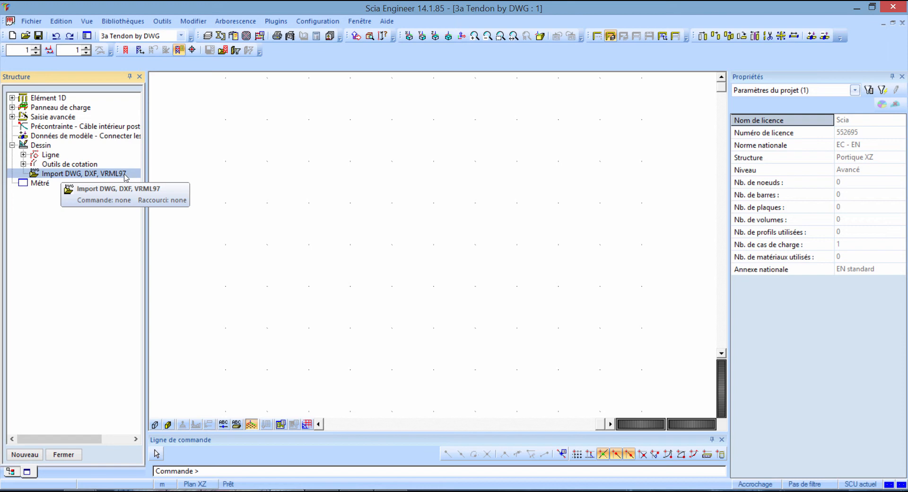
{"action": "double_click", "coordinate": [130, 175]}
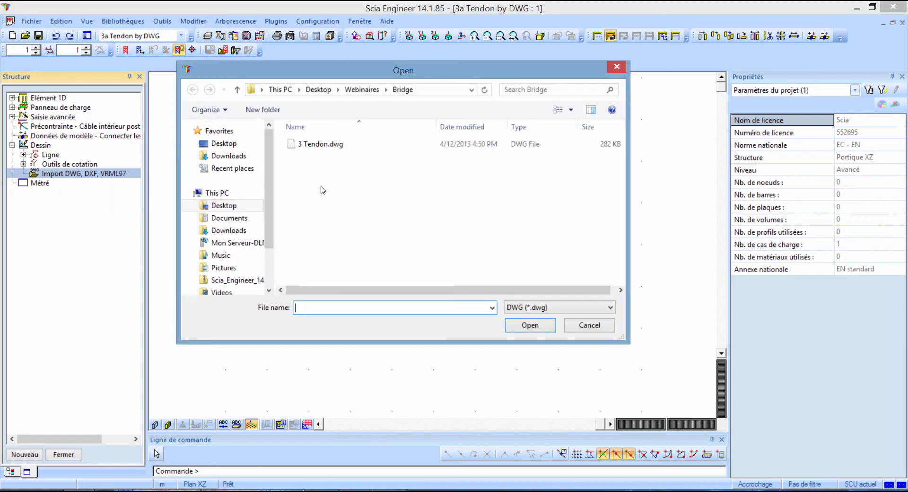
{"action": "left_click", "coordinate": [322, 144]}
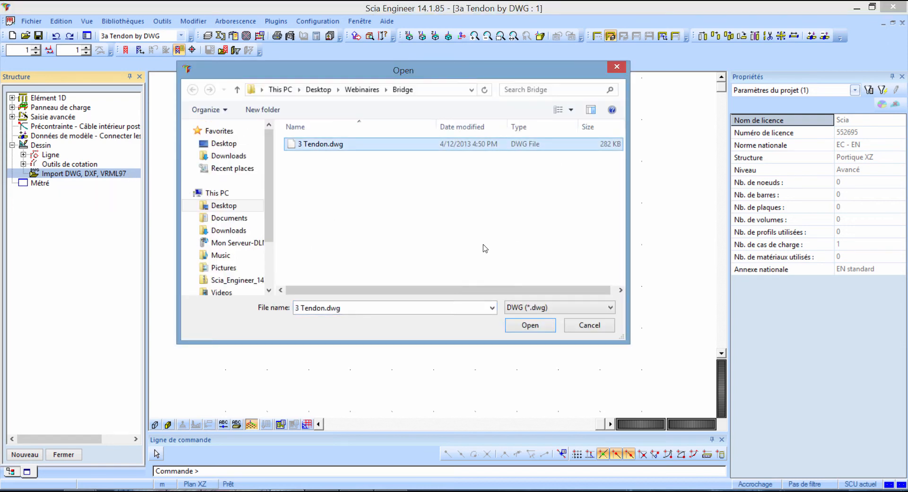
{"action": "left_click", "coordinate": [544, 329]}
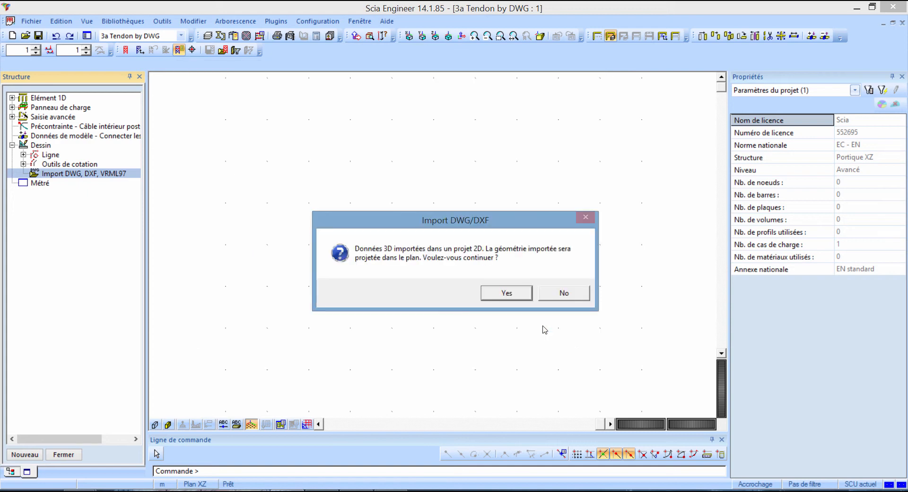
{"action": "left_click", "coordinate": [503, 300]}
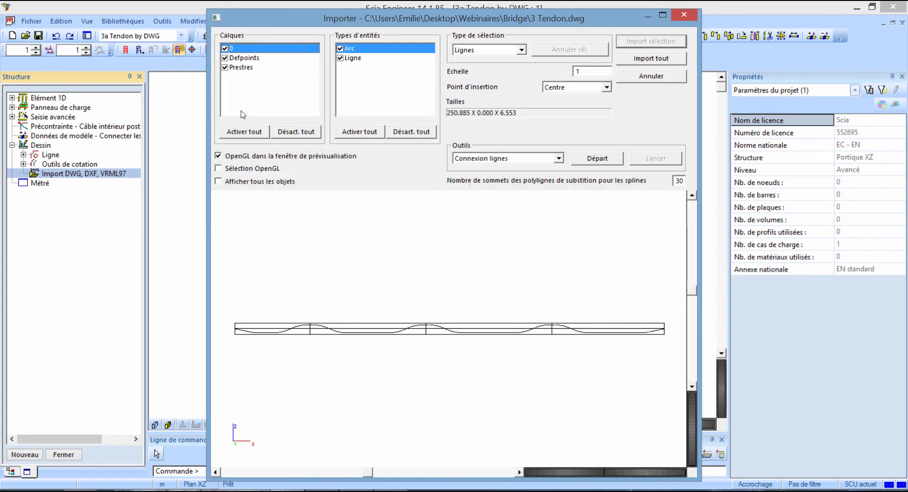
Exclude layers 0 and Defpoints from the import, keeping Prestres, and select the first segment of the tendon curve.
{"action": "left_click", "coordinate": [225, 49]}
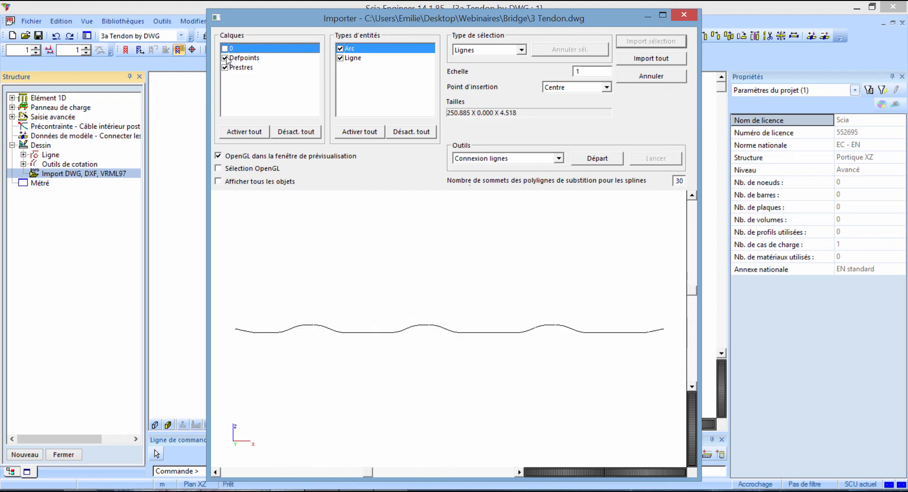
{"action": "left_click", "coordinate": [225, 58]}
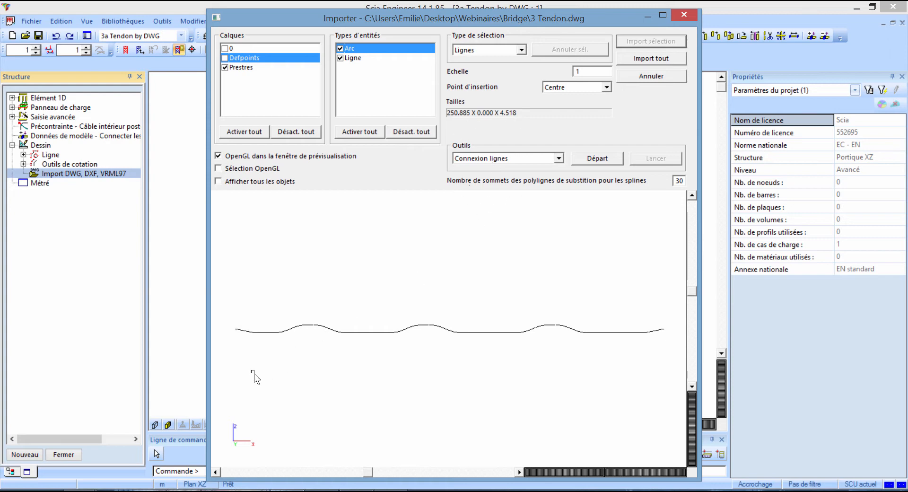
{"action": "left_click", "coordinate": [245, 331]}
{"action": "scroll", "coordinate": [257, 335], "scroll_direction": "up", "scroll_amount": 3}
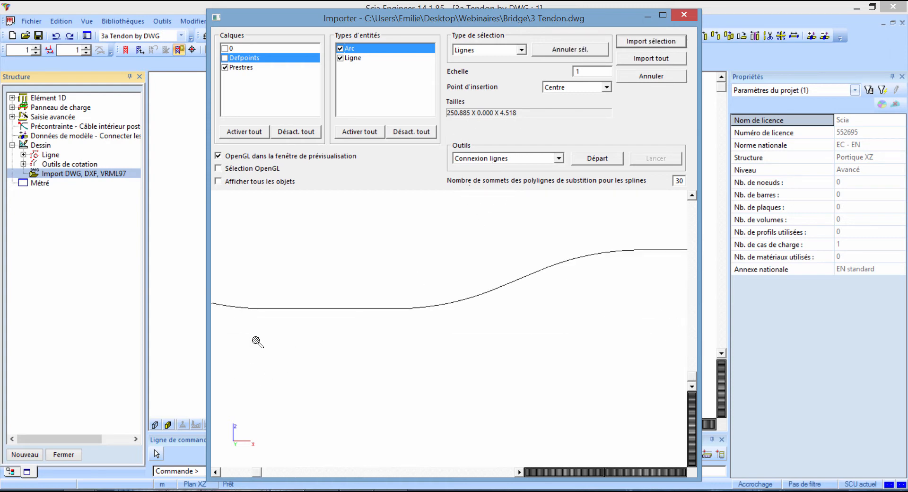
{"action": "left_click", "coordinate": [274, 310]}
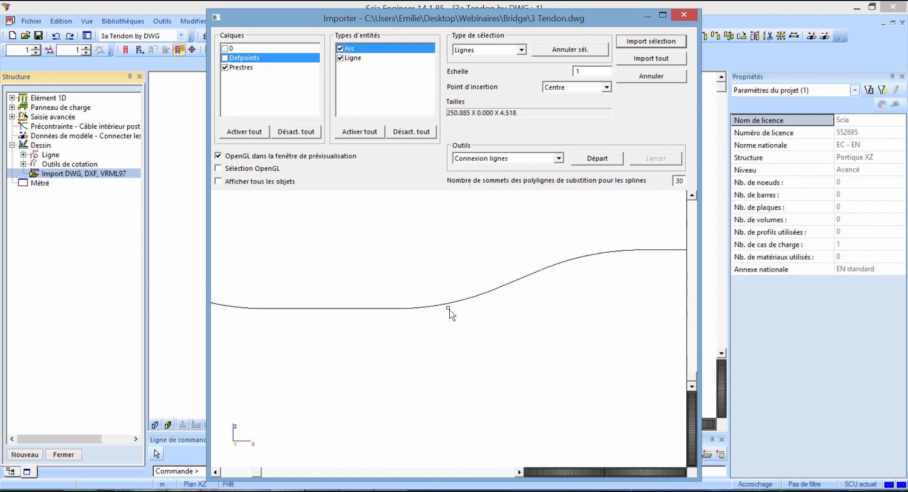
{"action": "scroll", "coordinate": [449, 305], "scroll_direction": "down", "scroll_amount": 5}
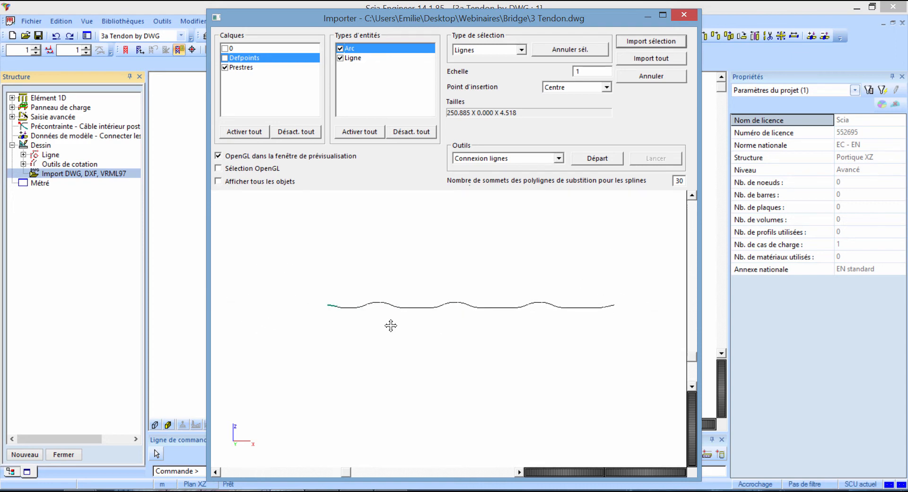
Join the separate tendon segments into polylines with the Connexion lignes tool and end the connection mode.
{"action": "left_click", "coordinate": [596, 159]}
{"action": "left_click_drag", "start_coordinate": [638, 343], "coordinate": [306, 256]}
{"action": "left_click", "coordinate": [654, 159]}
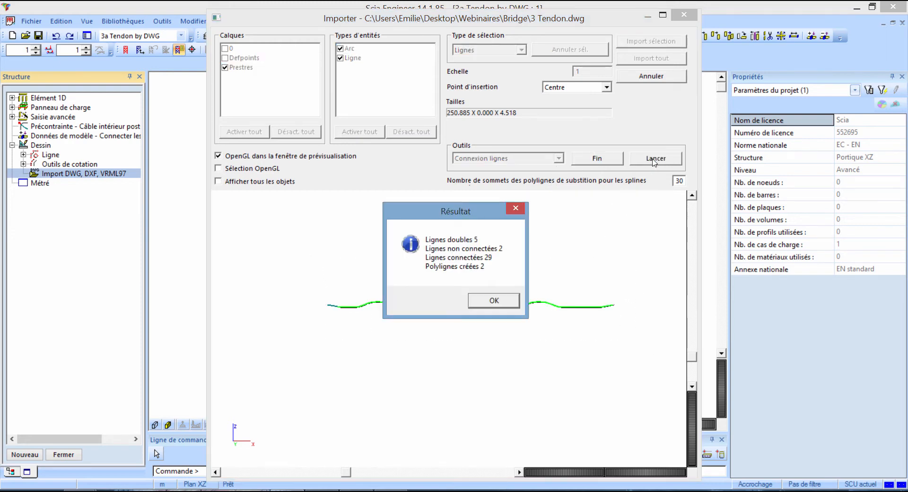
{"action": "left_click", "coordinate": [495, 303]}
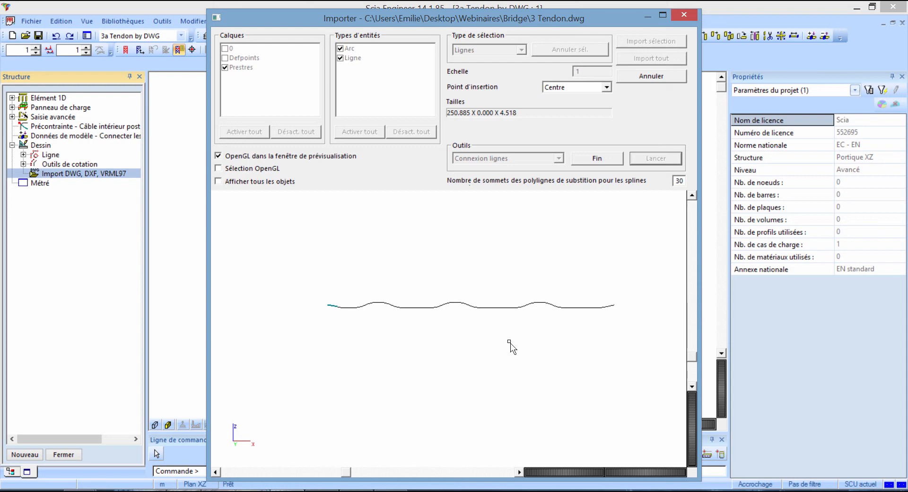
{"action": "left_click", "coordinate": [499, 310]}
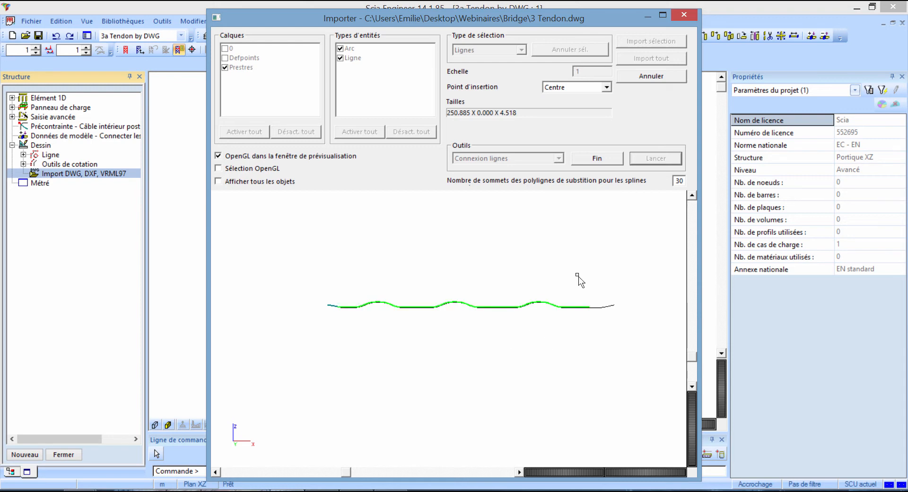
{"action": "left_click", "coordinate": [597, 160]}
Import only the selected complete tendon line, place it in the XZ model plane, and end the insertion.
{"action": "left_click_drag", "start_coordinate": [644, 346], "coordinate": [332, 264]}
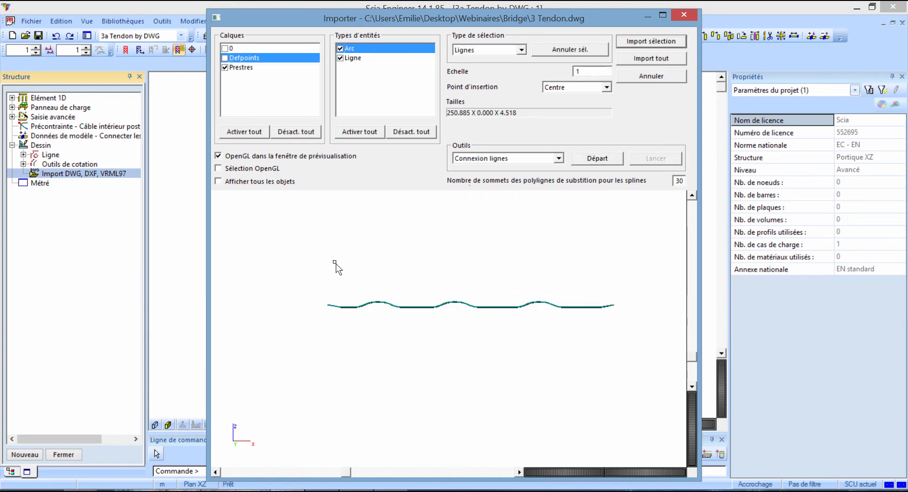
{"action": "left_click", "coordinate": [632, 47]}
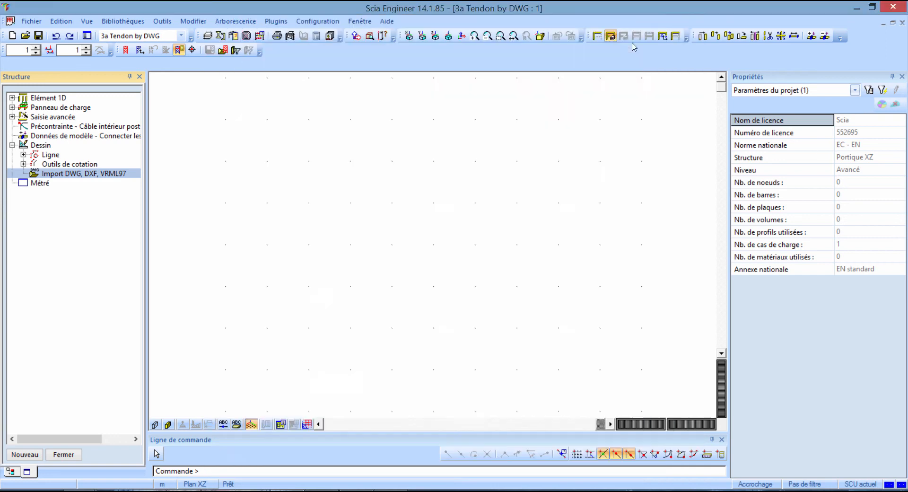
{"action": "left_click", "coordinate": [641, 413]}
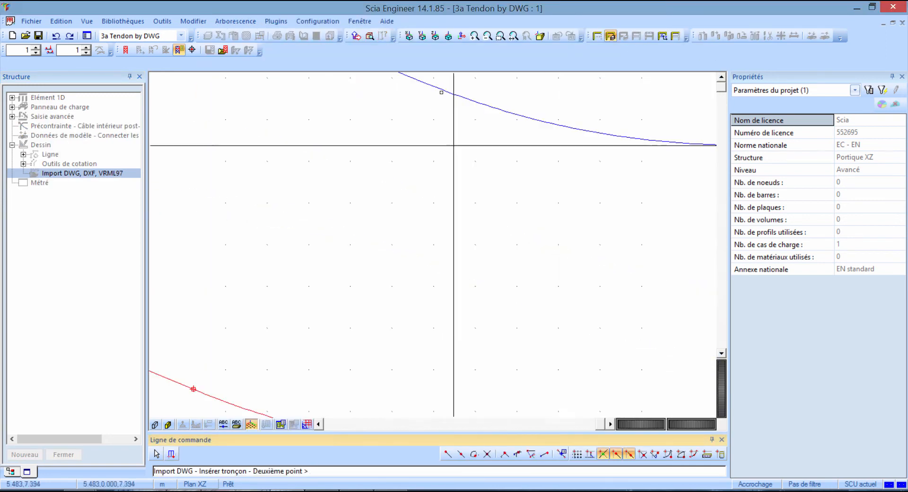
{"action": "left_click", "coordinate": [513, 36]}
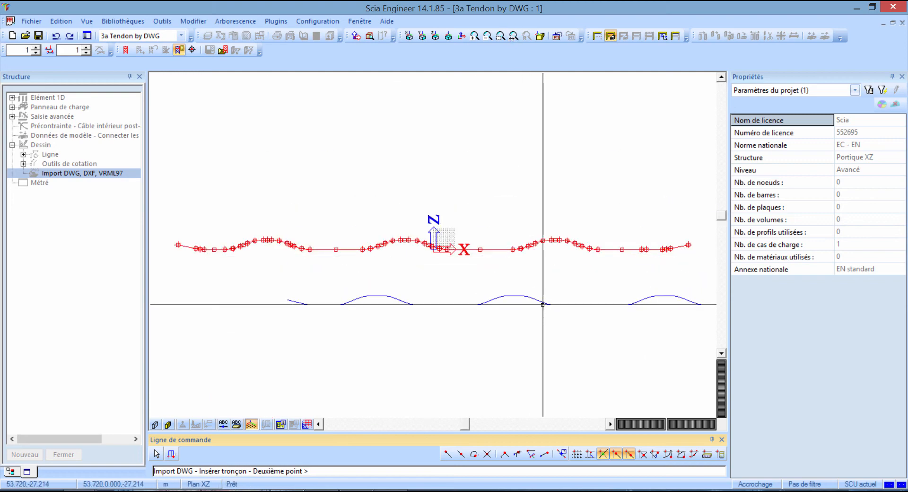
{"action": "left_click", "coordinate": [542, 304]}
{"action": "key", "text": "Escape"}
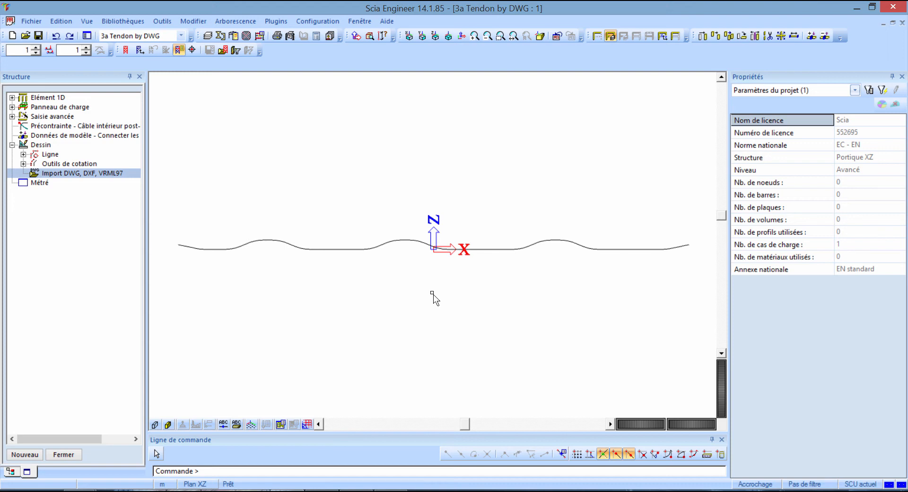
Start a new internal post-tensioned cable and keep its geometry input as Introduction directe.
{"action": "left_click", "coordinate": [13, 145]}
{"action": "left_click", "coordinate": [40, 129]}
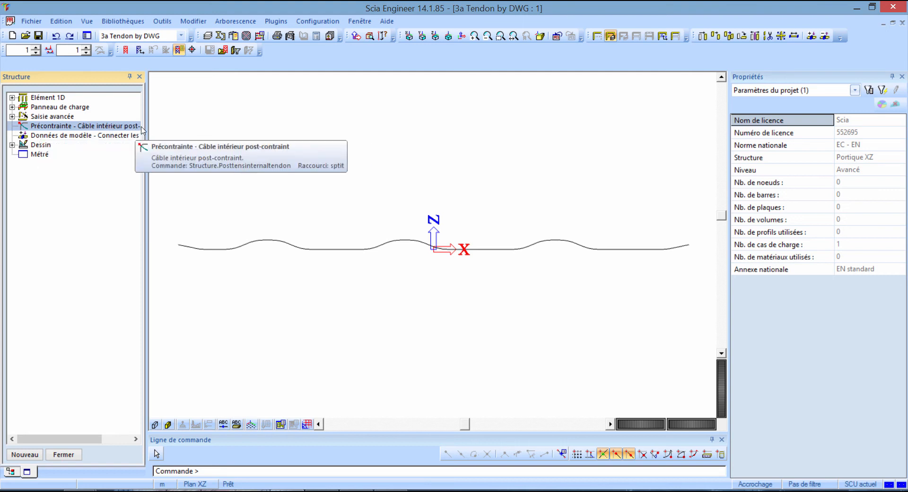
{"action": "left_click_drag", "start_coordinate": [146, 126], "coordinate": [189, 126]}
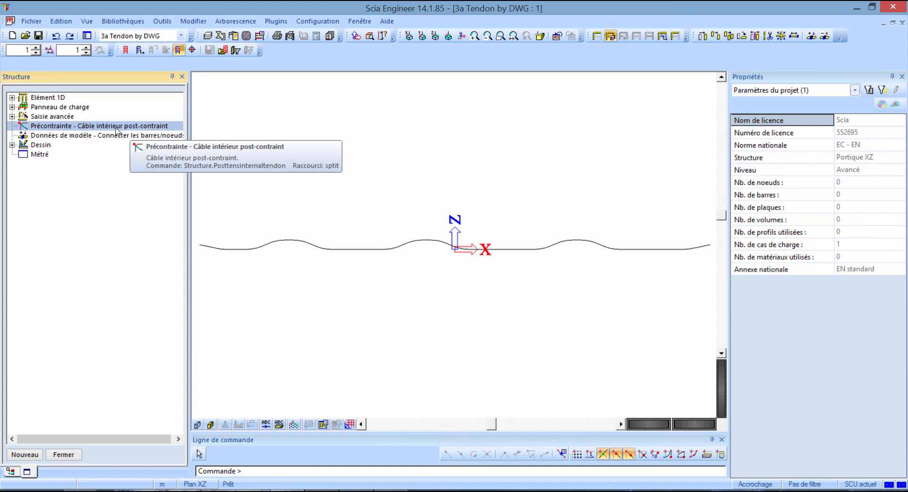
{"action": "double_click", "coordinate": [116, 128]}
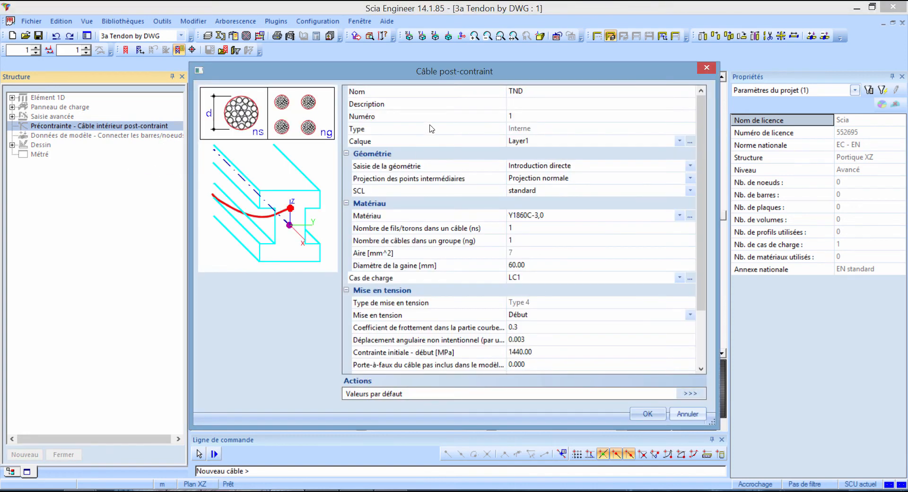
{"action": "left_click", "coordinate": [554, 169]}
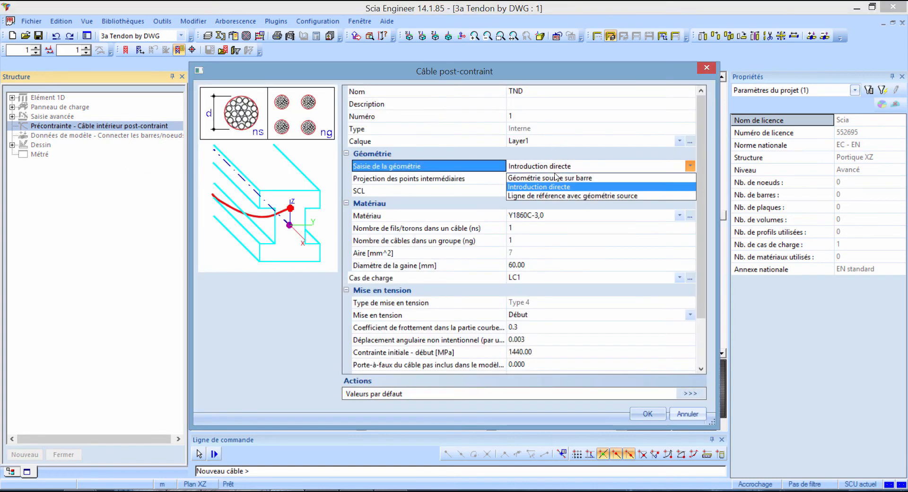
{"action": "left_click", "coordinate": [575, 188]}
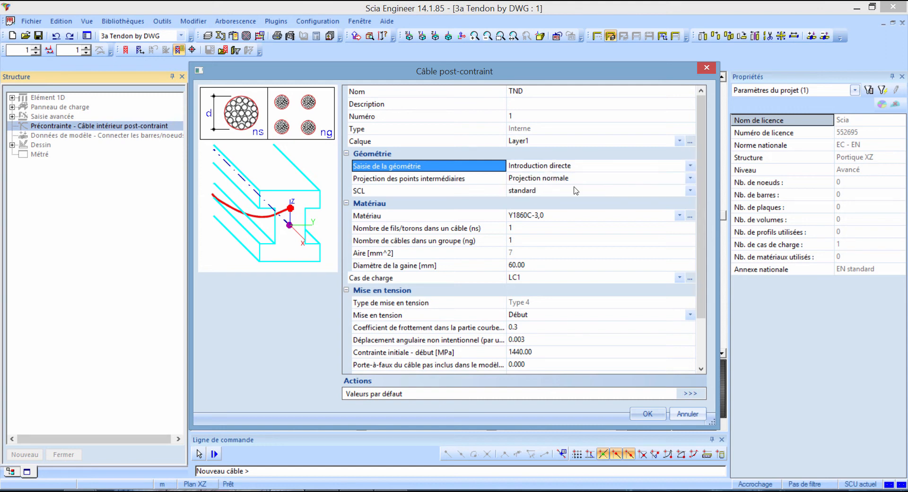
Set the post-tensioned cable's material to Y1770S7-12,5.
{"action": "left_click", "coordinate": [558, 215]}
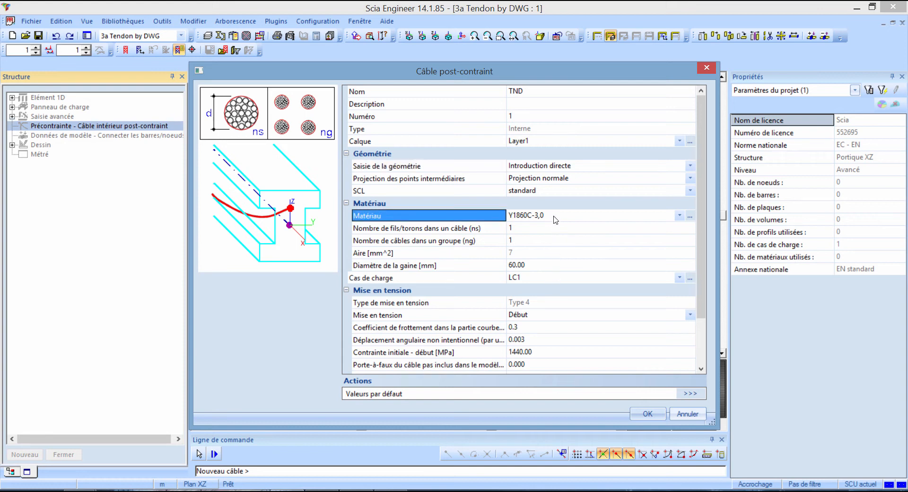
{"action": "scroll", "coordinate": [573, 334], "scroll_direction": "down", "scroll_amount": 5}
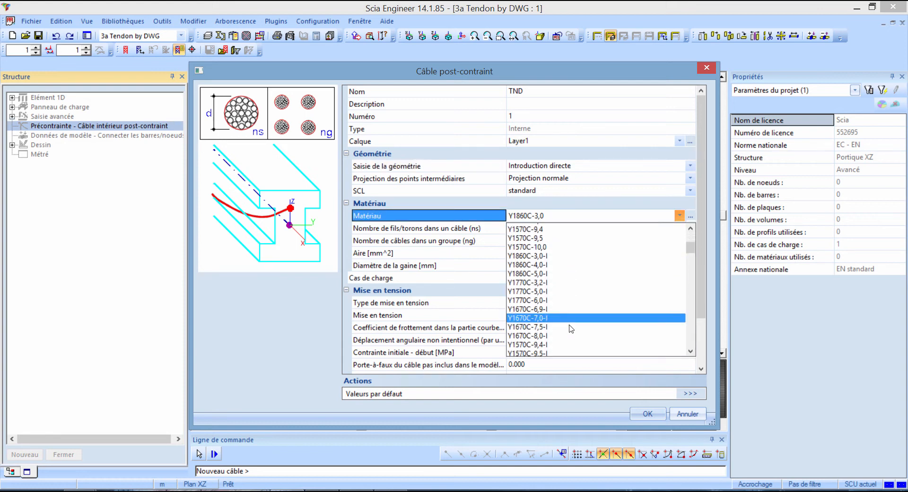
{"action": "scroll", "coordinate": [563, 331], "scroll_direction": "down", "scroll_amount": 2}
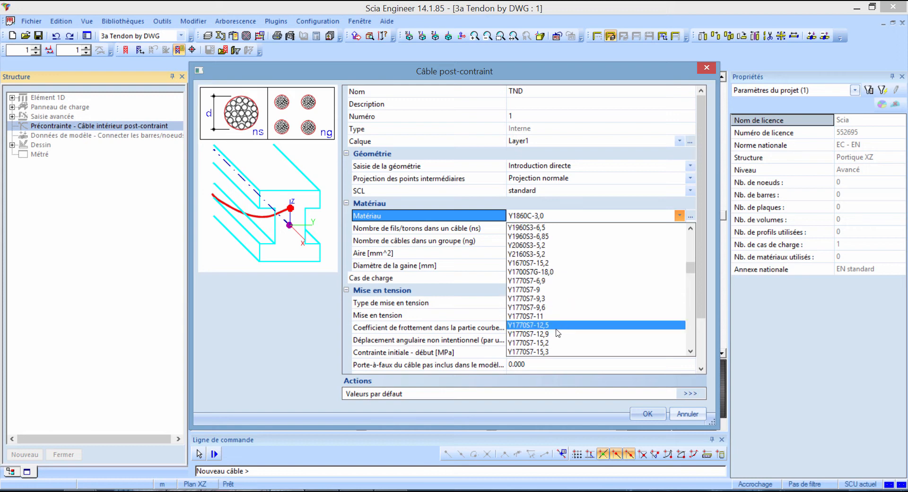
{"action": "left_click", "coordinate": [557, 330]}
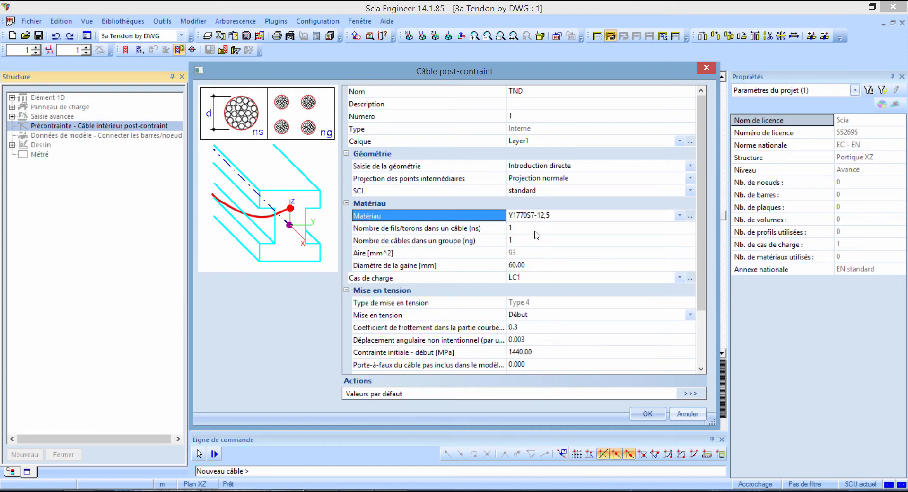
Check the cable's number of strands, number of cables per group, and its tensioning and arc parameters.
{"action": "left_click", "coordinate": [534, 228]}
{"action": "left_click", "coordinate": [532, 241]}
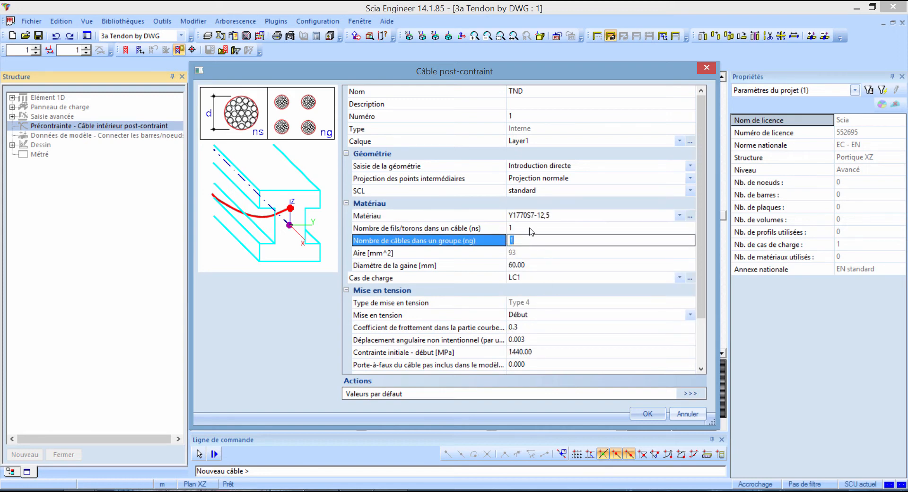
{"action": "left_click", "coordinate": [531, 229]}
{"action": "left_click", "coordinate": [528, 241]}
{"action": "left_click_drag", "start_coordinate": [704, 299], "coordinate": [707, 338]}
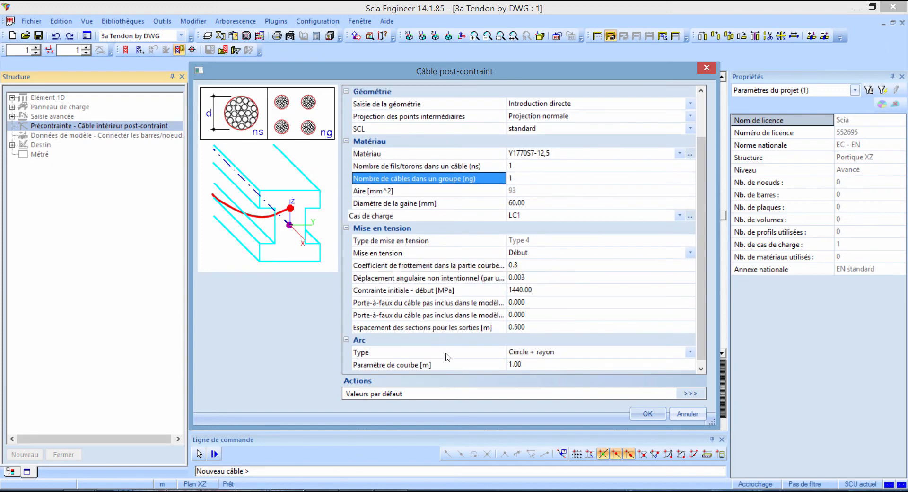
Check the initial stress and the remaining parameters of the post-tensioned cable, and accept its properties.
{"action": "left_click", "coordinate": [471, 293]}
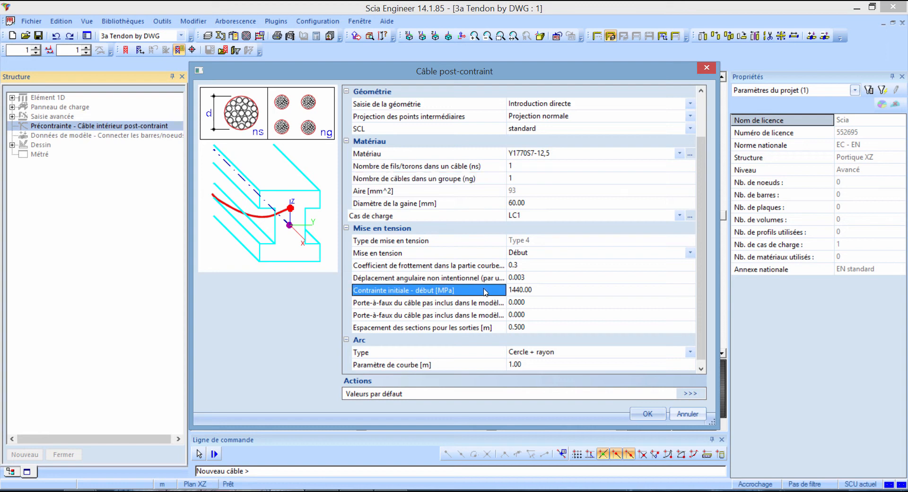
{"action": "left_click", "coordinate": [545, 296]}
{"action": "left_click_drag", "start_coordinate": [704, 282], "coordinate": [709, 244]}
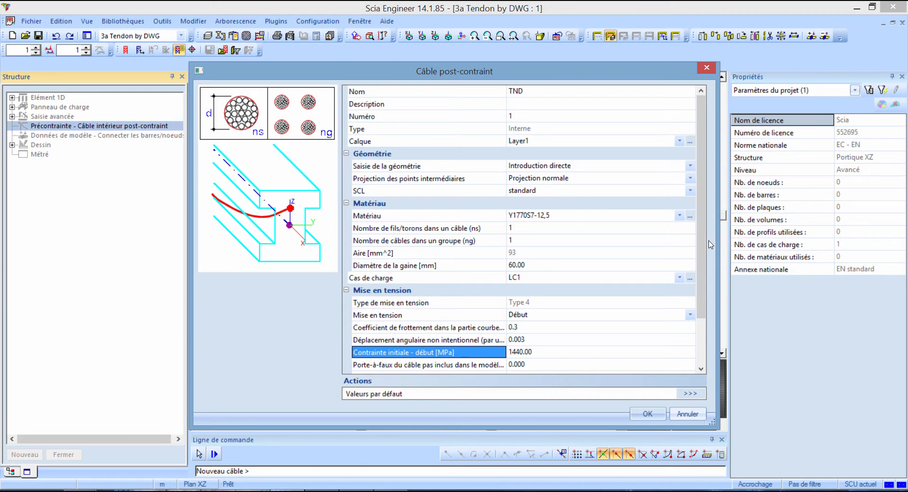
{"action": "left_click", "coordinate": [647, 414]}
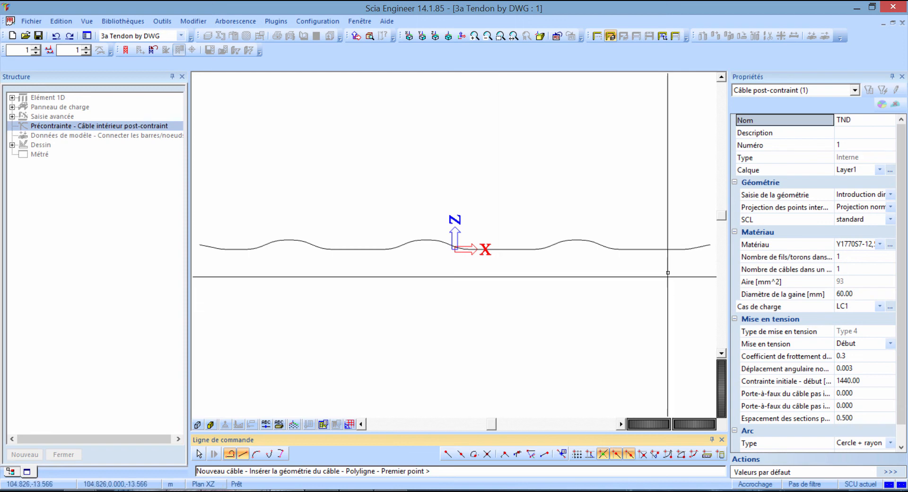
Define the cable geometry from the existing imported tendon line by selecting the whole line, end the input and clear the selection.
{"action": "left_click", "coordinate": [282, 454]}
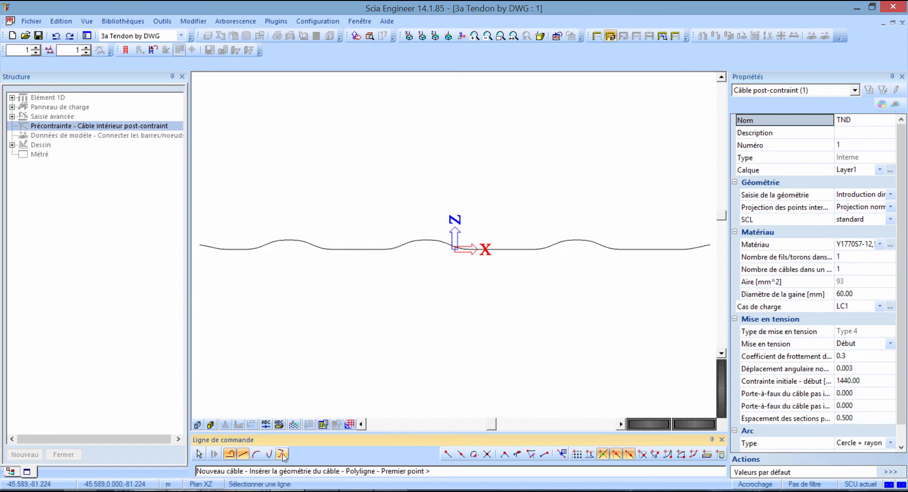
{"action": "left_click", "coordinate": [283, 455]}
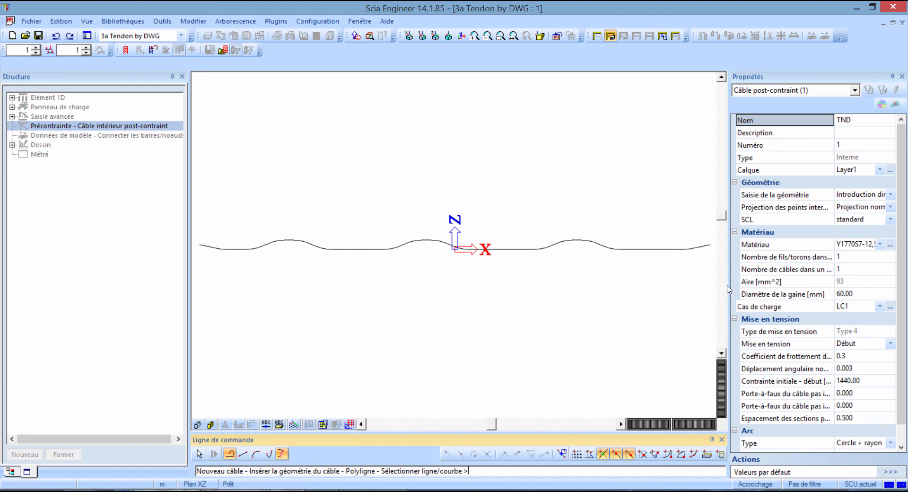
{"action": "scroll", "coordinate": [685, 287], "scroll_direction": "down", "scroll_amount": 1}
{"action": "mouse_move", "coordinate": [702, 290]}
{"action": "left_mouse_down"}
{"action": "mouse_move", "coordinate": [498, 217]}
{"action": "mouse_move", "coordinate": [342, 209]}
{"action": "left_mouse_up"}
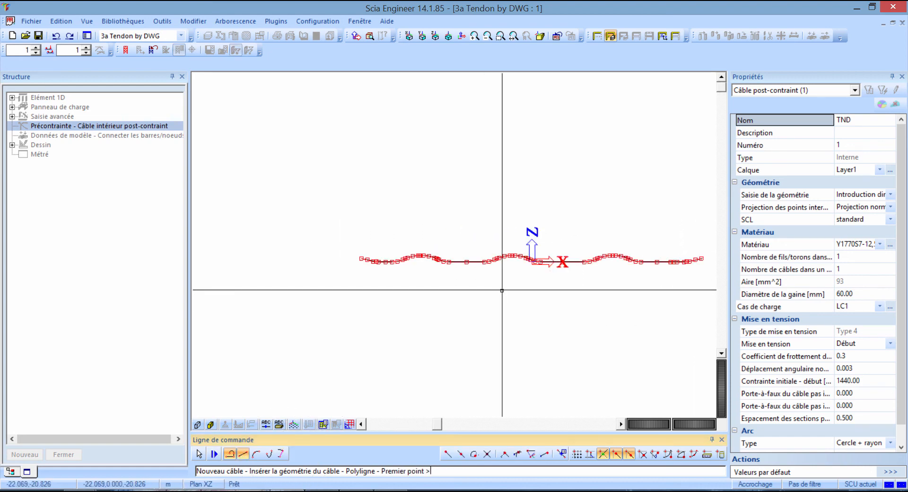
{"action": "key", "text": "Escape"}
{"action": "middle_click_drag", "start_coordinate": [552, 276], "coordinate": [472, 265]}
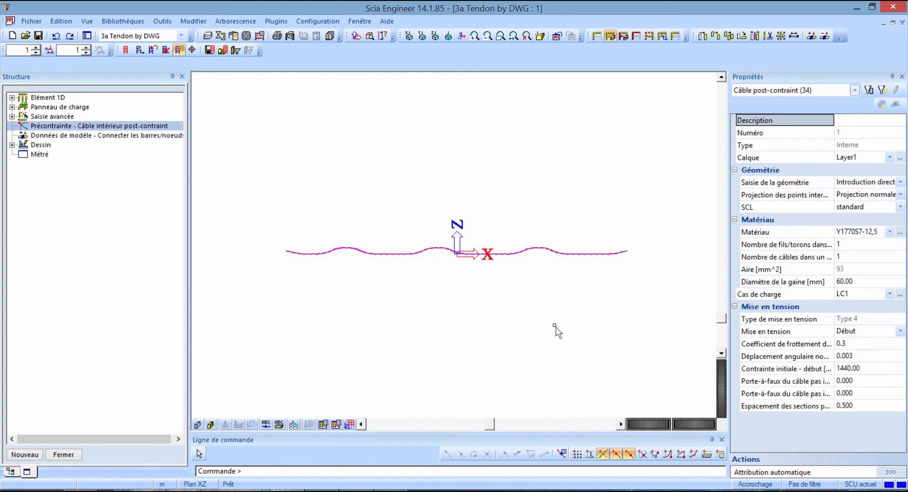
{"action": "key", "text": "Escape"}
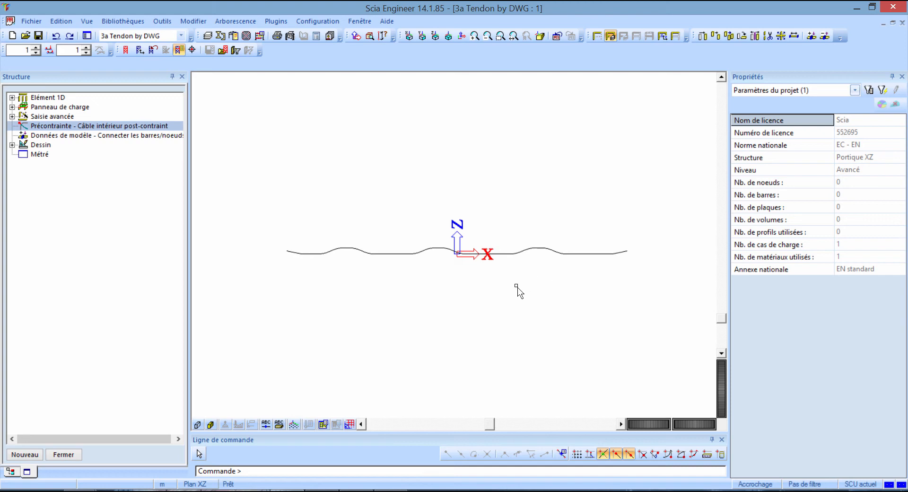
Set the drawing type of the prestressing cables to 3D in the display parameters and inspect the rendered end of the cable.
{"action": "right_click", "coordinate": [508, 321]}
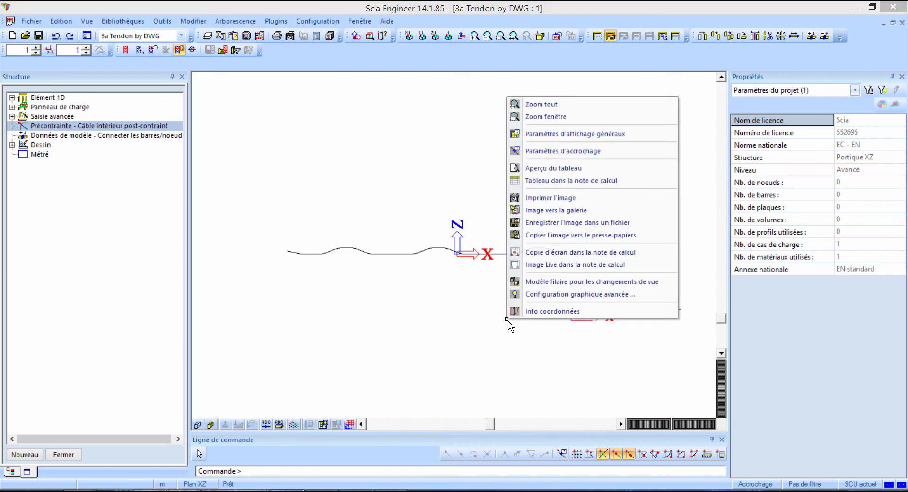
{"action": "left_click", "coordinate": [596, 139]}
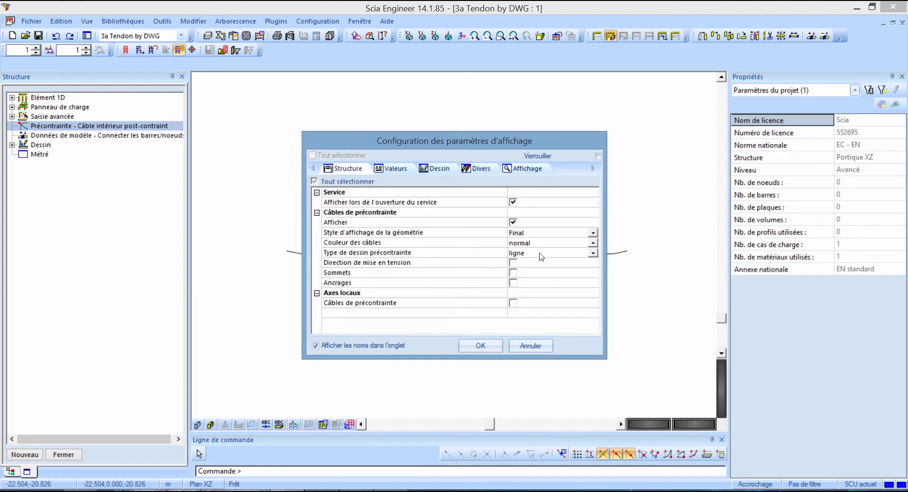
{"action": "left_click", "coordinate": [542, 255]}
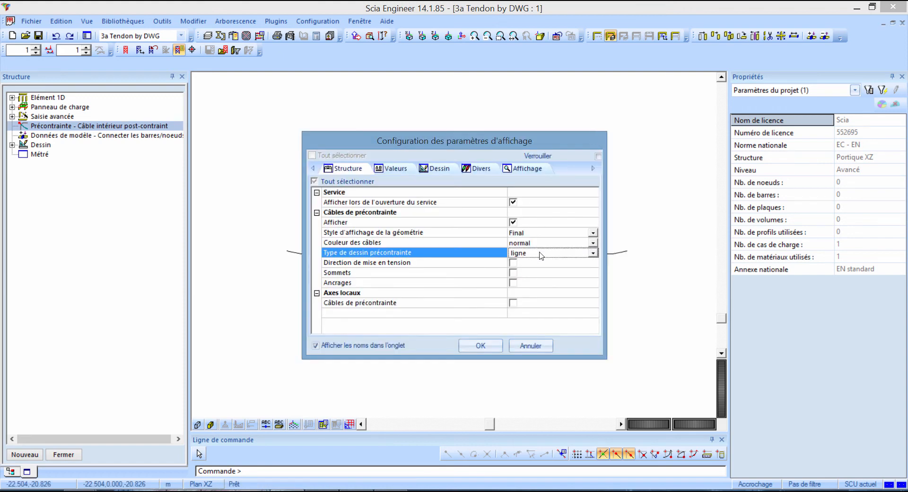
{"action": "left_click", "coordinate": [543, 253]}
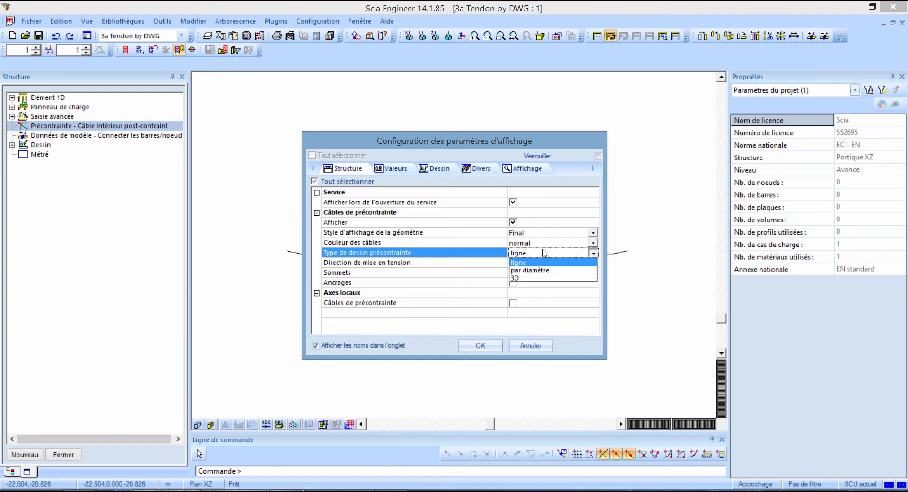
{"action": "left_click", "coordinate": [548, 278]}
{"action": "left_click", "coordinate": [481, 345]}
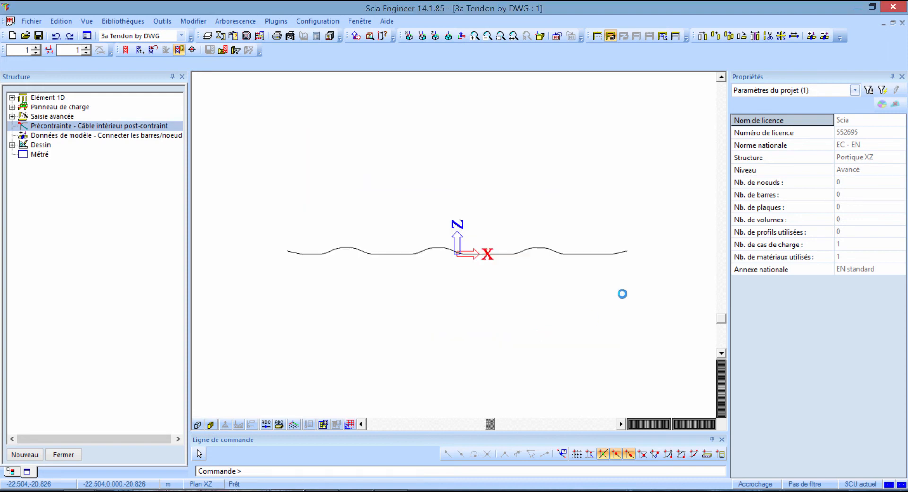
{"action": "right_click_drag", "start_coordinate": [636, 259], "coordinate": [619, 279], "text": "ctrl"}
{"action": "scroll", "coordinate": [619, 279], "scroll_direction": "up", "scroll_amount": 15}
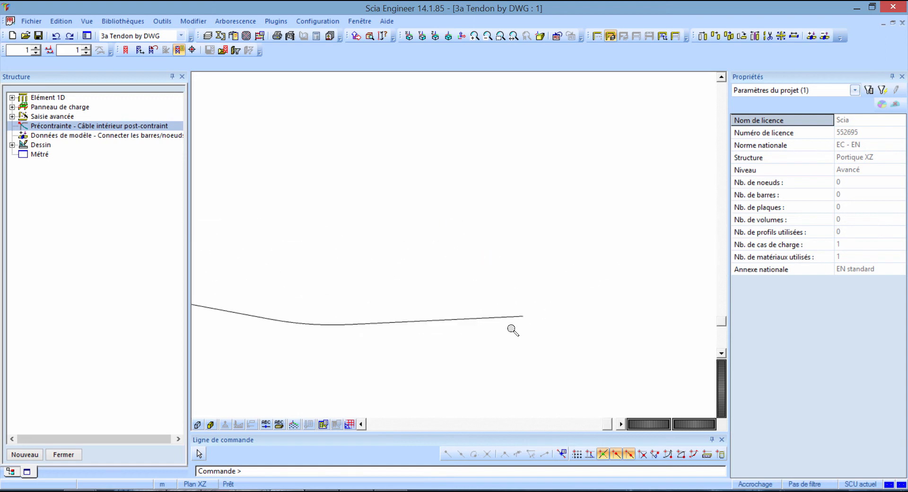
{"action": "scroll", "coordinate": [531, 271], "scroll_direction": "up", "scroll_amount": 6}
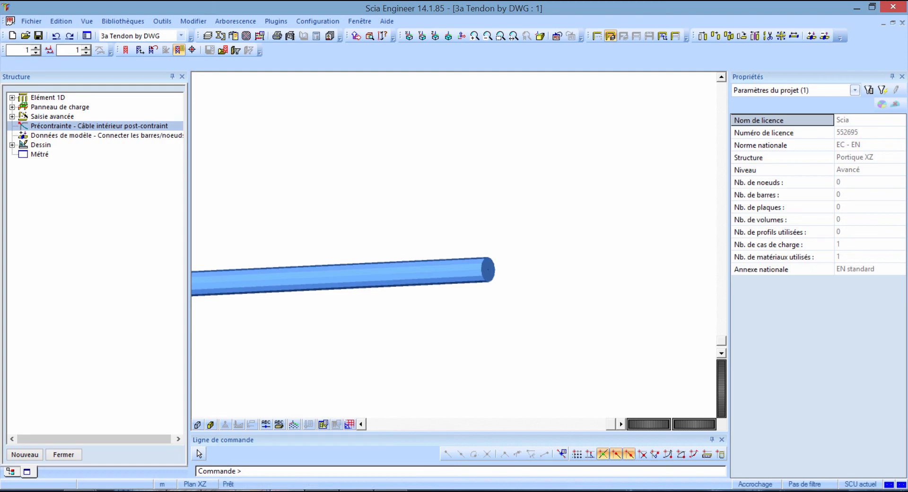
Switch to the PowerPoint presentation, run the slide show from the DWG cable demo slide and advance to the sectional prestressing scheme slide.
{"action": "left_click", "coordinate": [253, 491]}
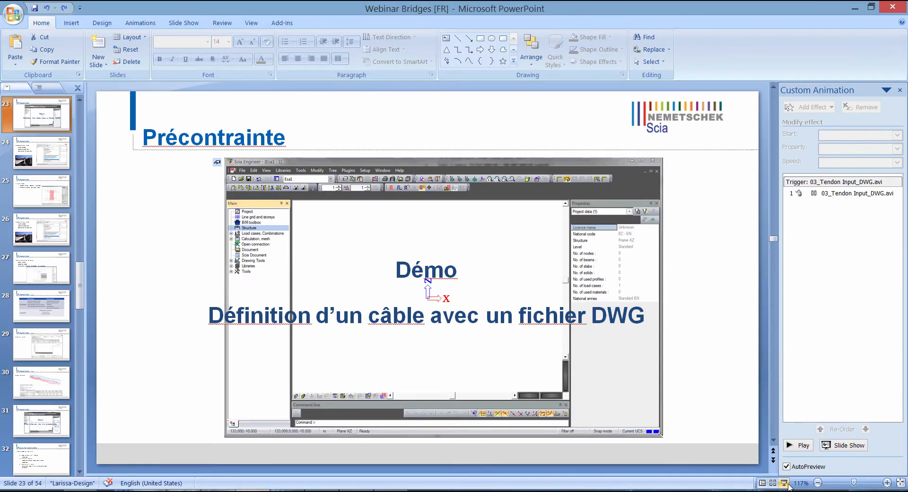
{"action": "left_click", "coordinate": [785, 483]}
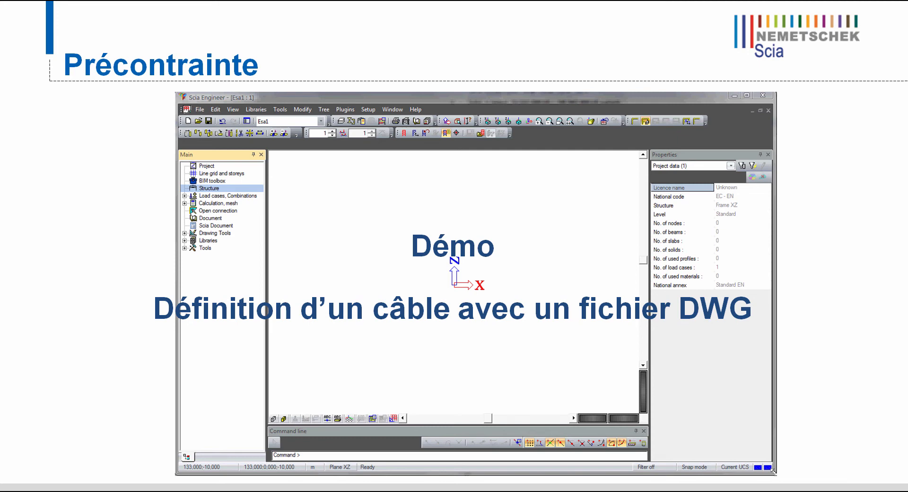
{"action": "key", "text": "Right"}
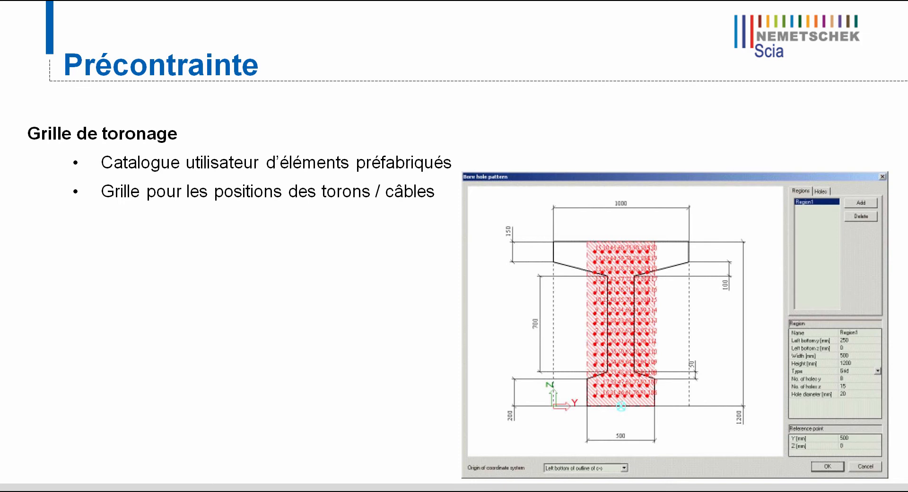
{"action": "key", "text": "Right"}
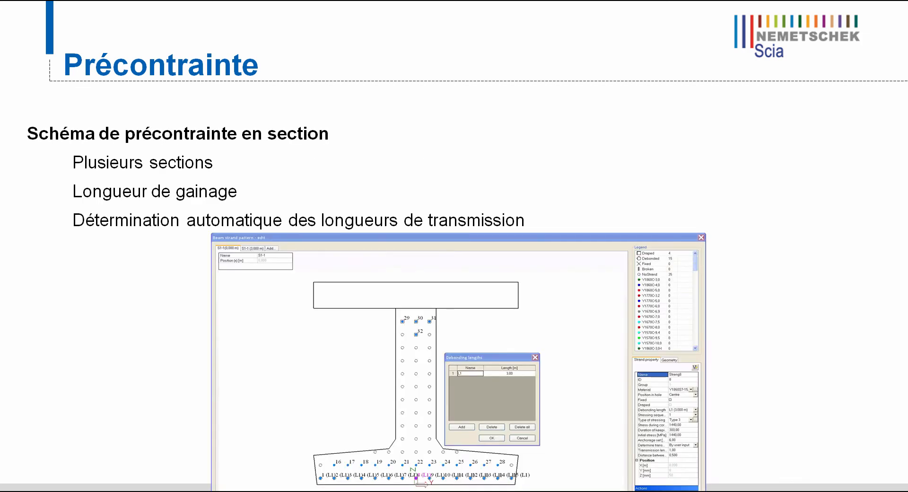
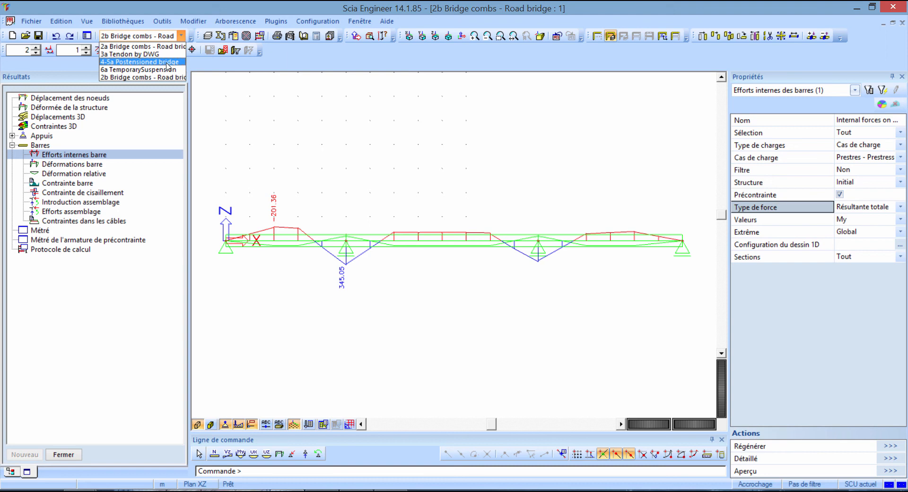
Switch to the open project 4-5a Postensioned bridge and bring the whole bridge model into view.
{"action": "left_click", "coordinate": [167, 62]}
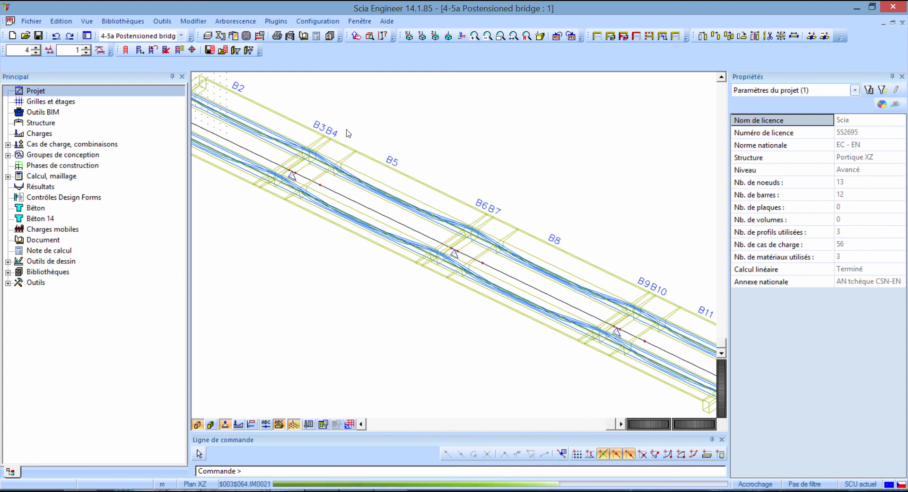
{"action": "scroll", "coordinate": [346, 129], "scroll_direction": "up", "scroll_amount": 1}
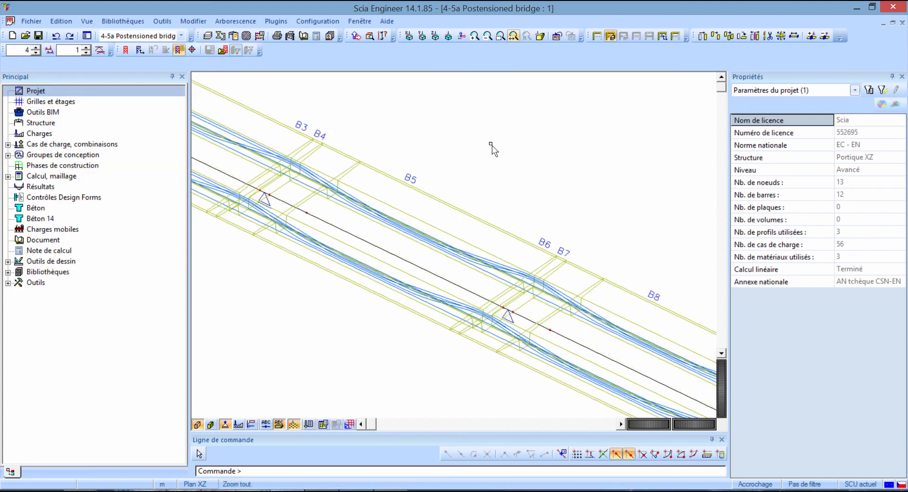
{"action": "scroll", "coordinate": [481, 188], "scroll_direction": "down", "scroll_amount": 1}
{"action": "scroll", "coordinate": [400, 280], "scroll_direction": "up", "scroll_amount": 1}
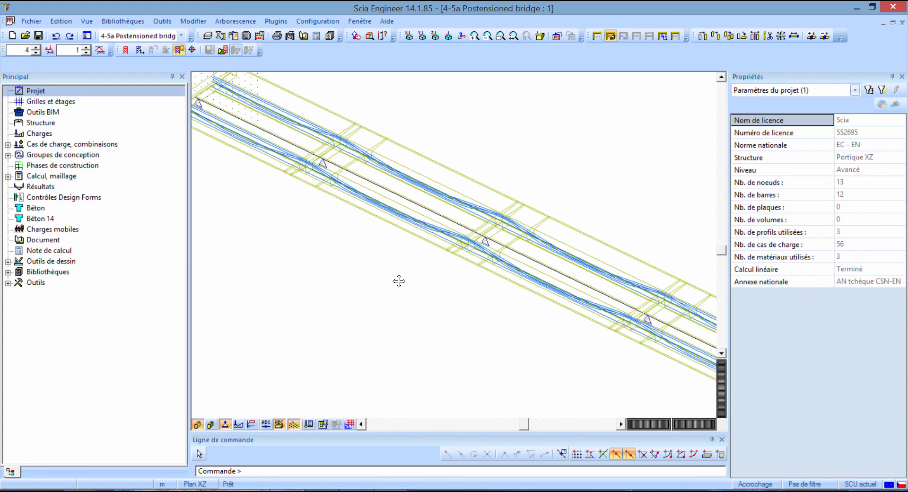
{"action": "scroll", "coordinate": [404, 290], "scroll_direction": "down", "scroll_amount": 2}
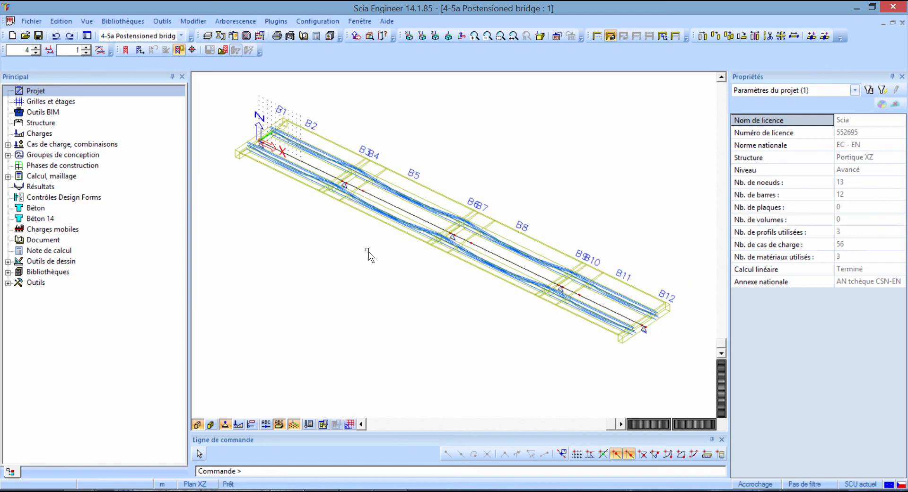
Open the construction stages and examine the supports and elements of stage ST1 - I.stage_casting.
{"action": "left_click", "coordinate": [59, 168]}
{"action": "left_click", "coordinate": [102, 170]}
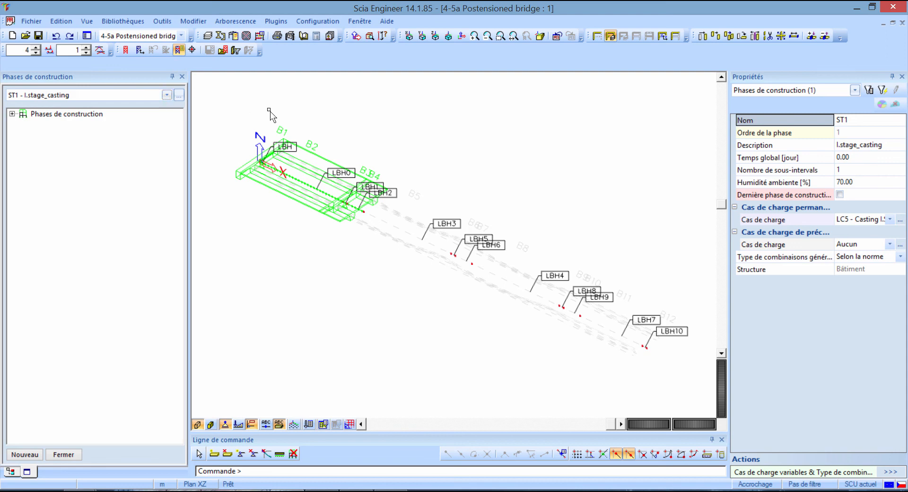
{"action": "scroll", "coordinate": [297, 191], "scroll_direction": "up", "scroll_amount": 6}
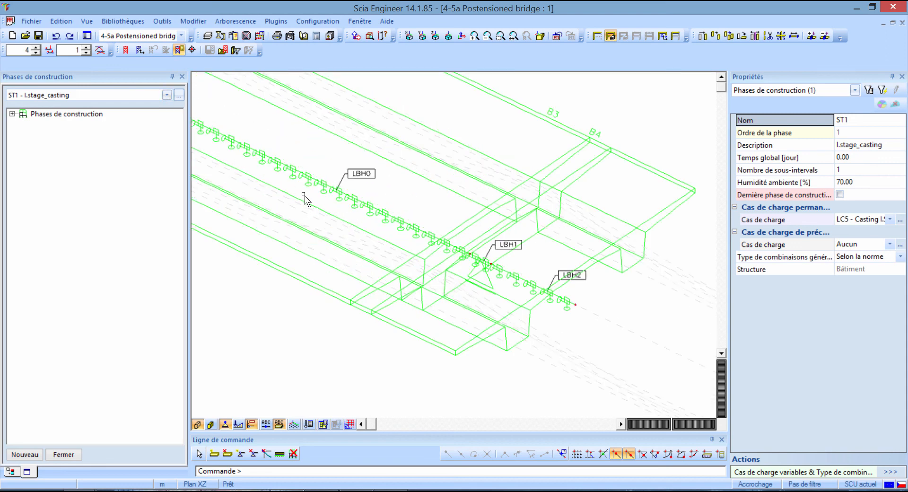
{"action": "left_click", "coordinate": [324, 195]}
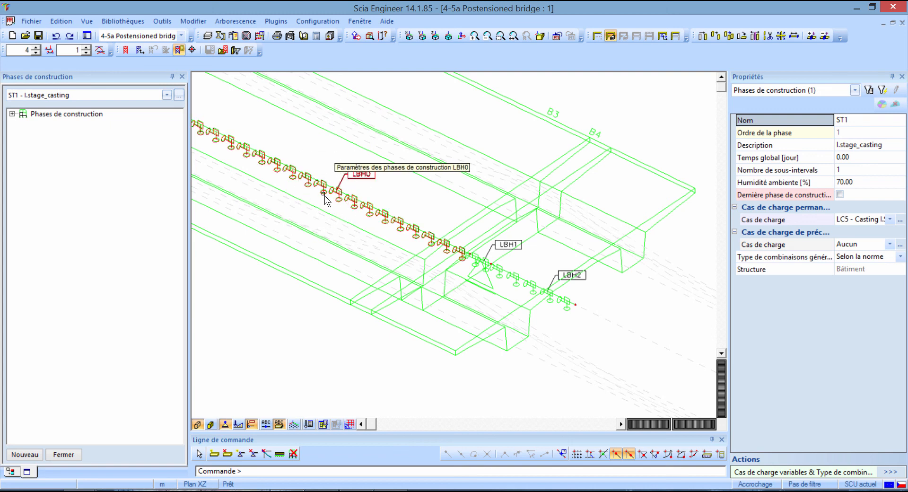
{"action": "scroll", "coordinate": [325, 195], "scroll_direction": "down", "scroll_amount": 7}
Display construction stage ST2 - I.stage_prestressing, followed by stage ST3 - II.stage_casting, to examine which elements each one activates.
{"action": "left_click", "coordinate": [166, 95]}
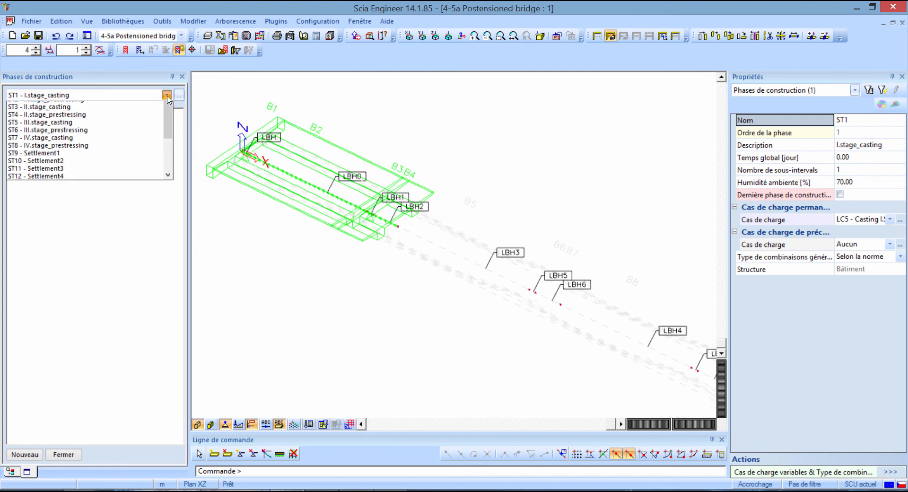
{"action": "left_click", "coordinate": [144, 104]}
{"action": "key", "text": "Down"}
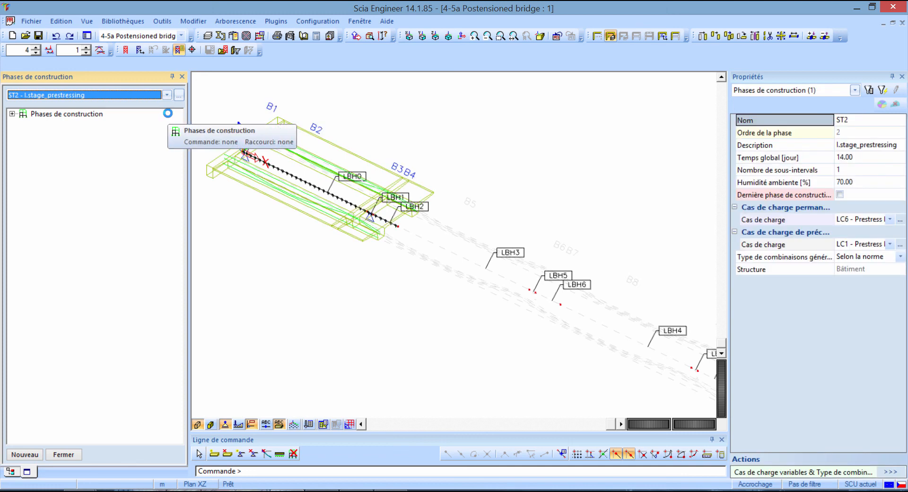
{"action": "key", "text": "Down"}
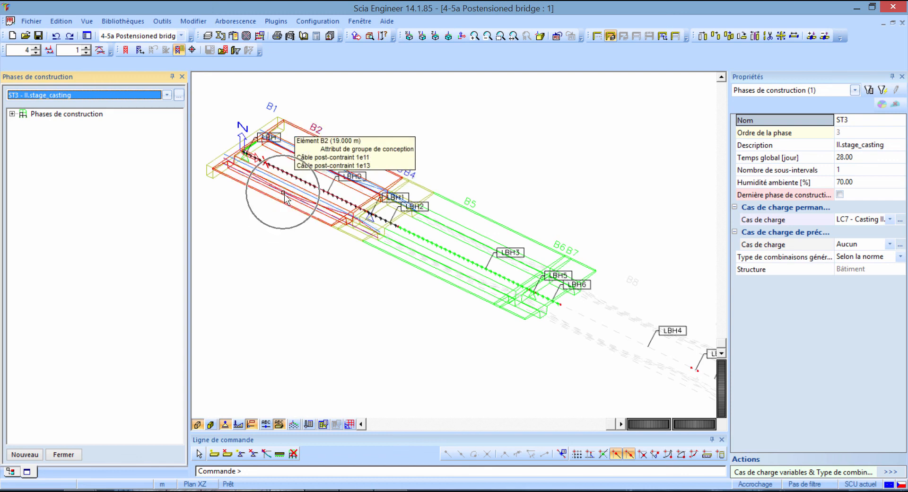
{"action": "left_click", "coordinate": [410, 267]}
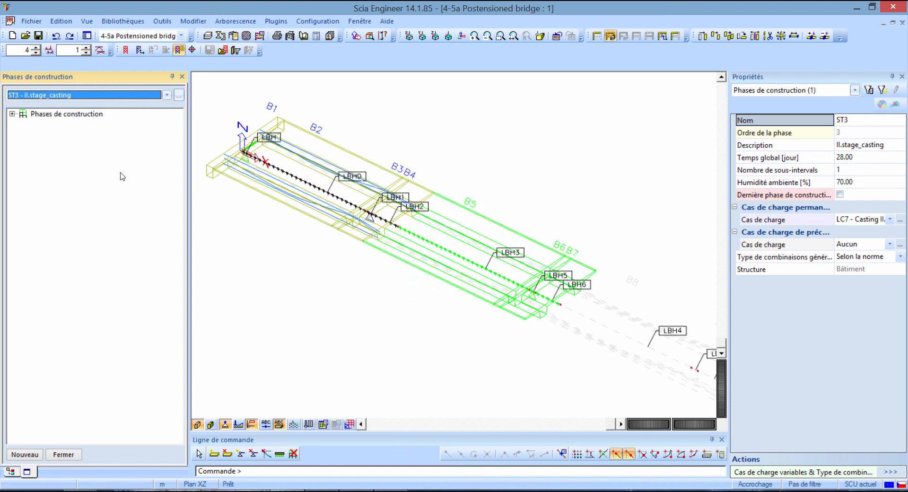
Display construction stages ST4 - II.stage_prestressing and ST5 - III.stage_casting and examine the newly added bridge segment.
{"action": "scroll", "coordinate": [163, 95], "scroll_direction": "down", "scroll_amount": 1}
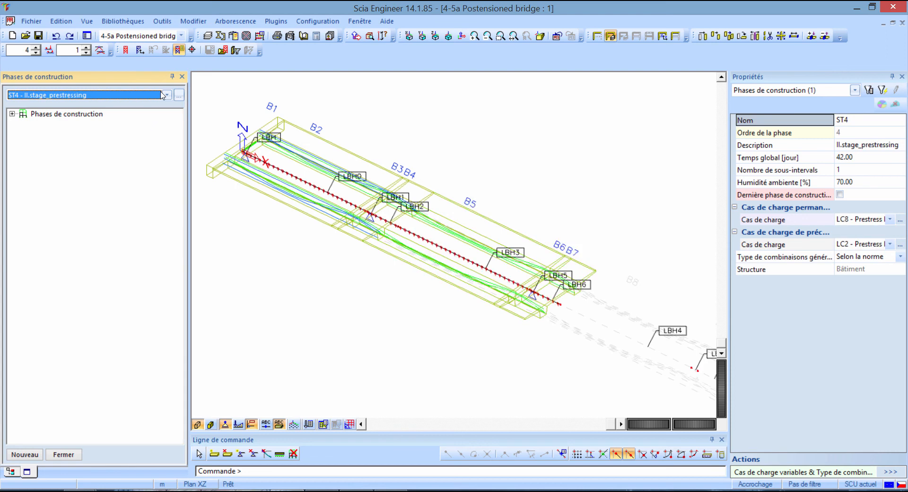
{"action": "scroll", "coordinate": [163, 95], "scroll_direction": "down", "scroll_amount": 1}
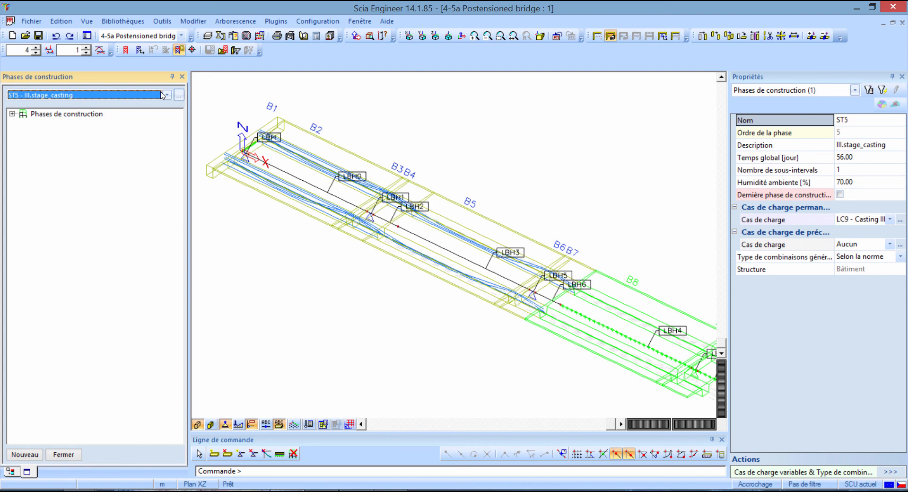
{"action": "scroll", "coordinate": [541, 341], "scroll_direction": "down", "scroll_amount": 2}
{"action": "middle_click_drag", "start_coordinate": [504, 327], "coordinate": [421, 260]}
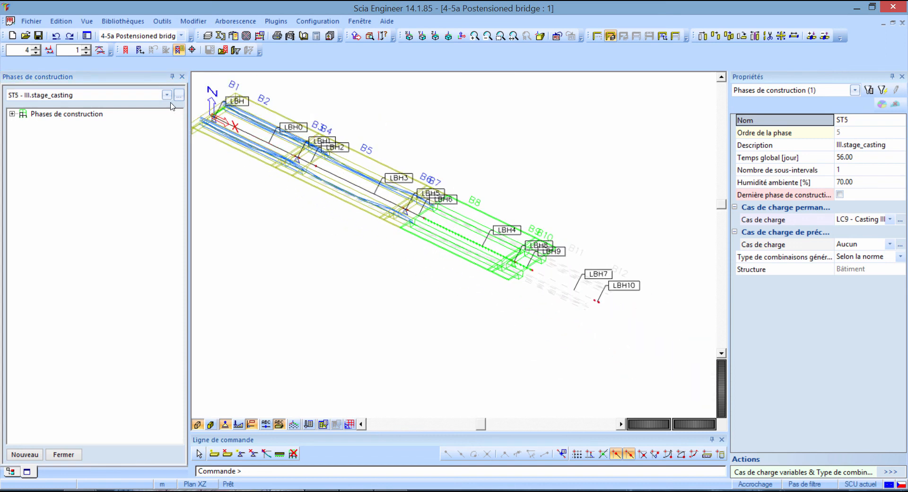
{"action": "scroll", "coordinate": [206, 103], "scroll_direction": "right", "scroll_amount": 1}
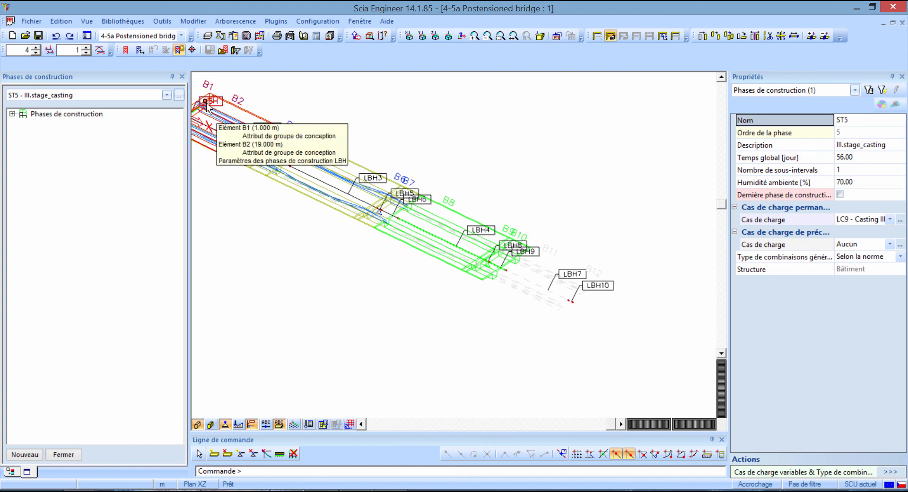
Display construction stages ST6 - III.stage_prestressing, ST7 - IV.stage_casting and ST8 - IV.stage_prestressing to examine the elements and tendons each one activates.
{"action": "left_click", "coordinate": [167, 95]}
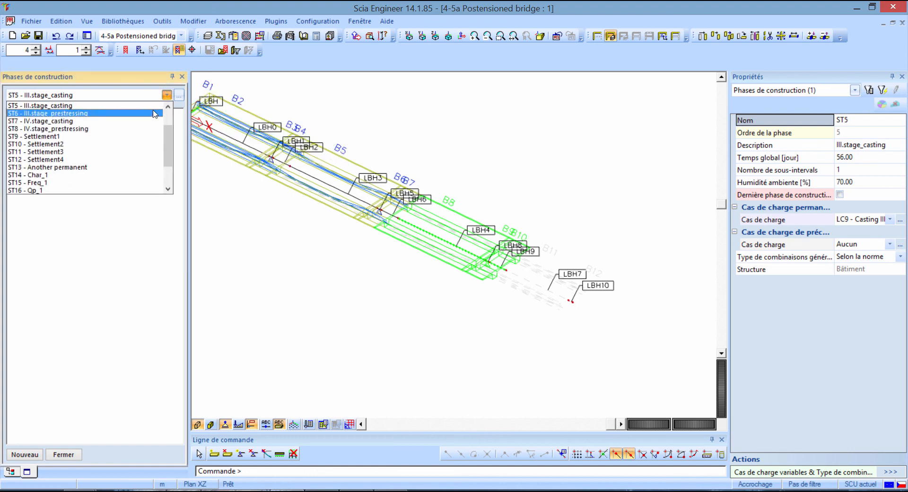
{"action": "left_click", "coordinate": [155, 114]}
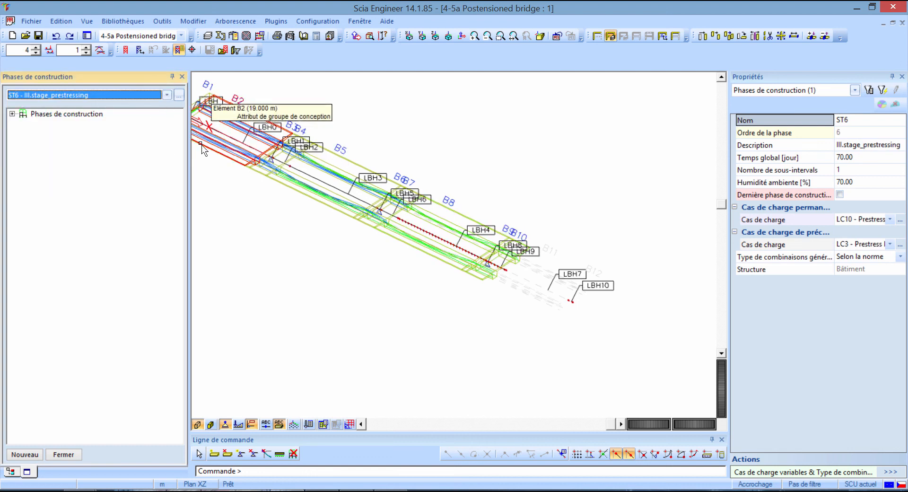
{"action": "key", "text": "Down"}
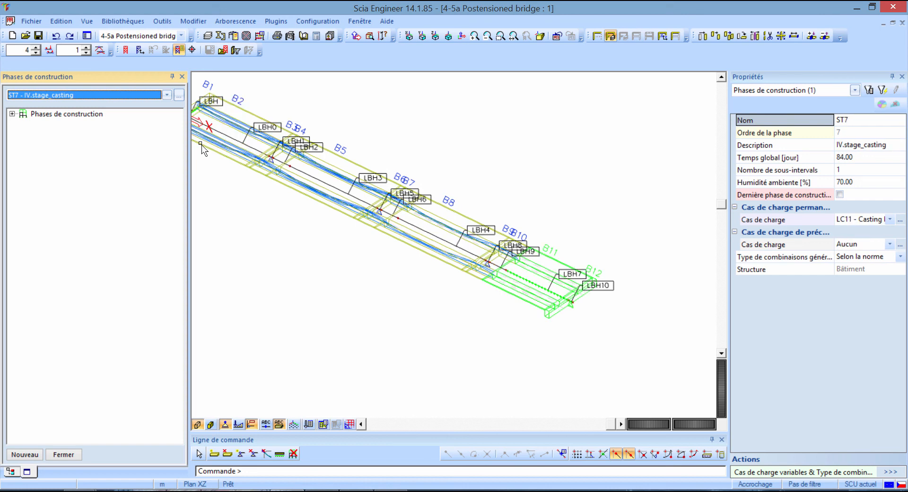
{"action": "key", "text": "Down"}
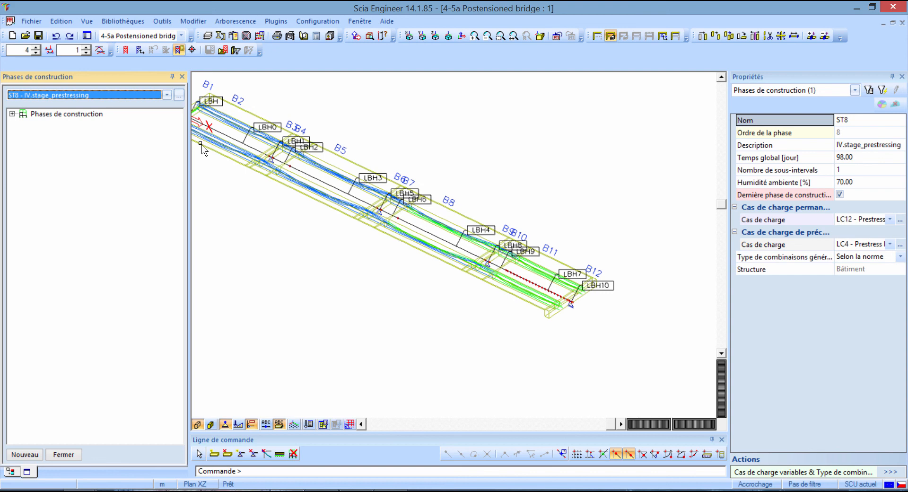
Go through the stages following construction, from ST9 - Settlement1 up to ST14 - Char_1, and examine their properties.
{"action": "key", "text": "Down"}
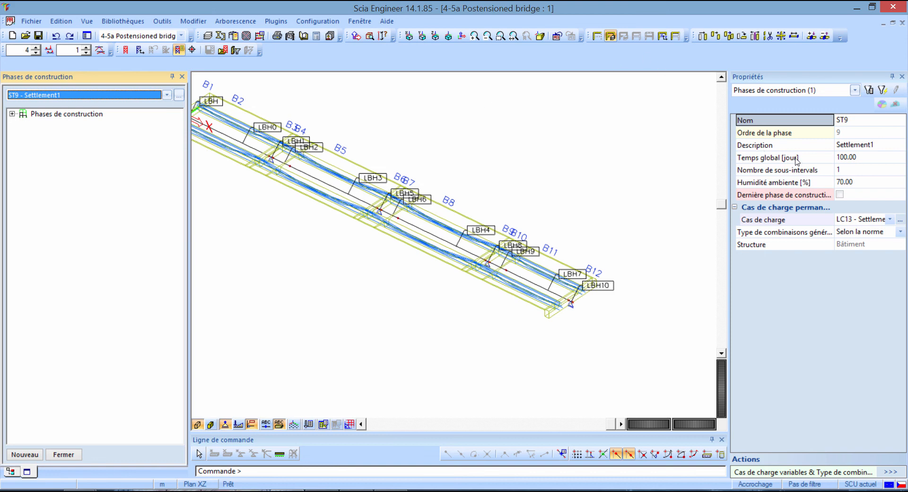
{"action": "key", "text": "Down"}
{"action": "key", "text": "Down"}
{"action": "key", "text": "Down"}
{"action": "key", "text": "Down"}
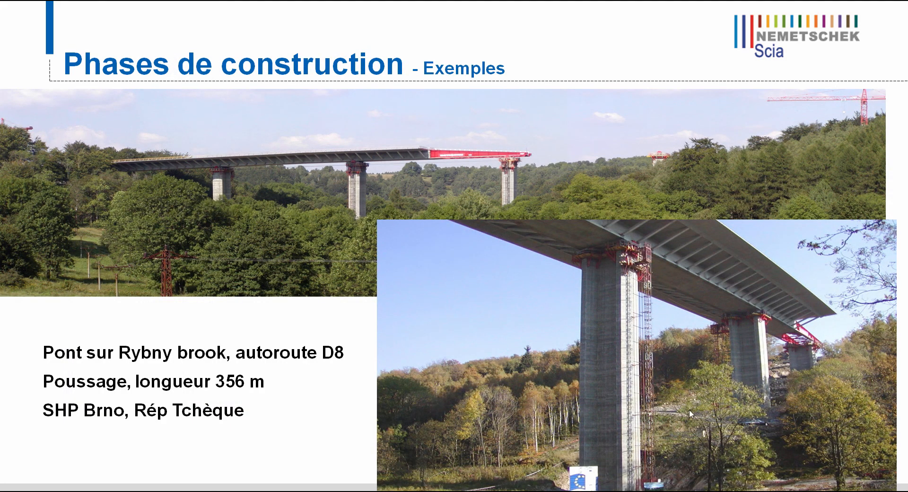
{"action": "left_click", "coordinate": [349, 460]}
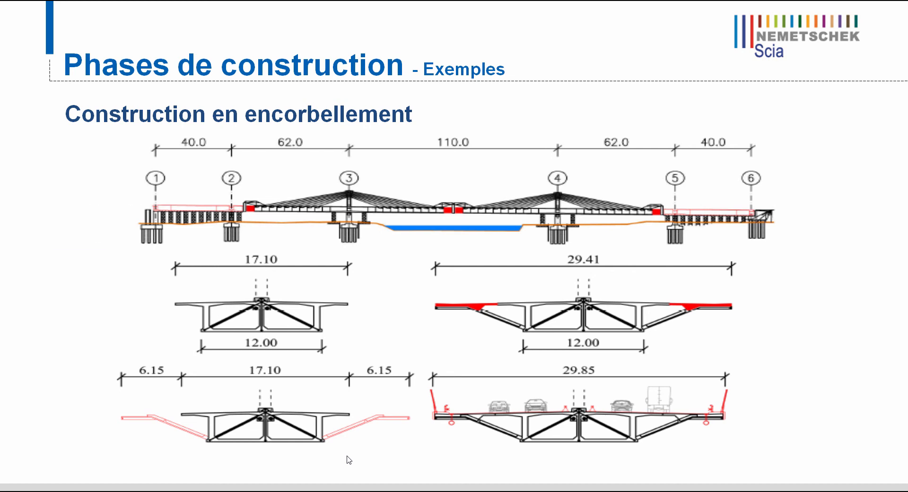
{"action": "left_click", "coordinate": [349, 459]}
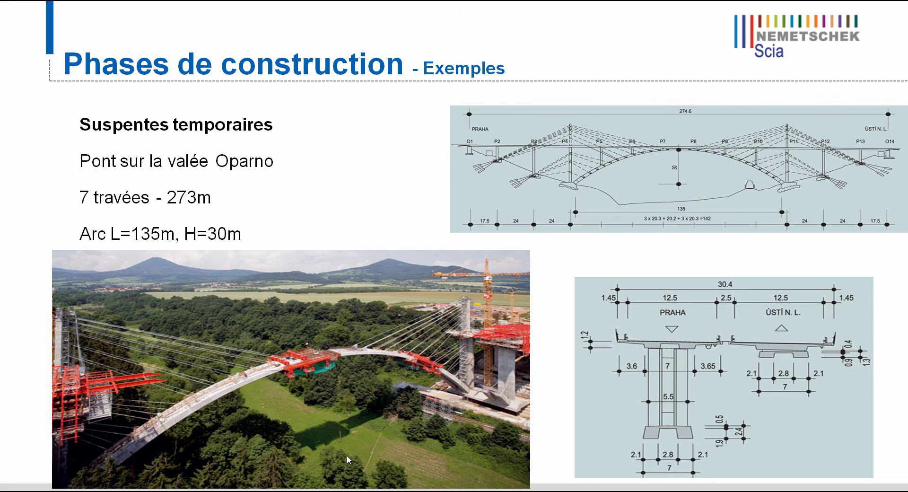
{"action": "key", "text": "Escape"}
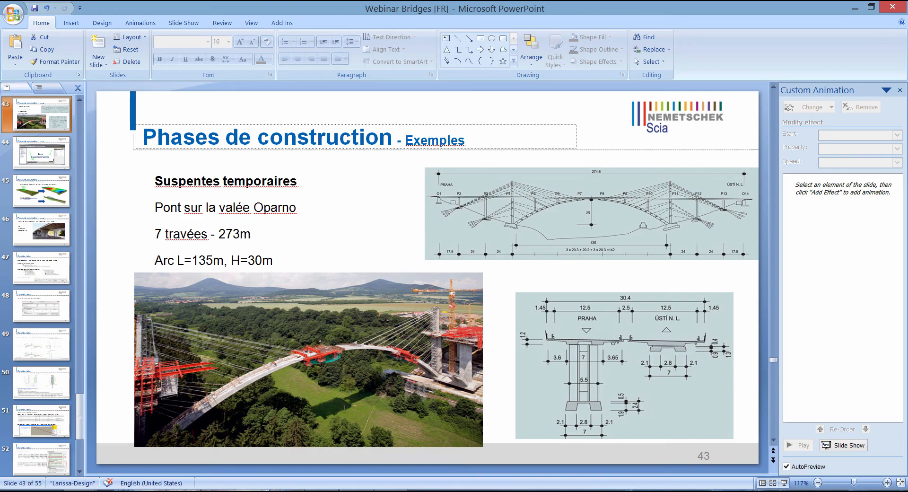
Switch to Scia Engineer, activate the open project 6a TemporarySuspension and fit the whole arch model in view.
{"action": "key", "text": "alt+Tab"}
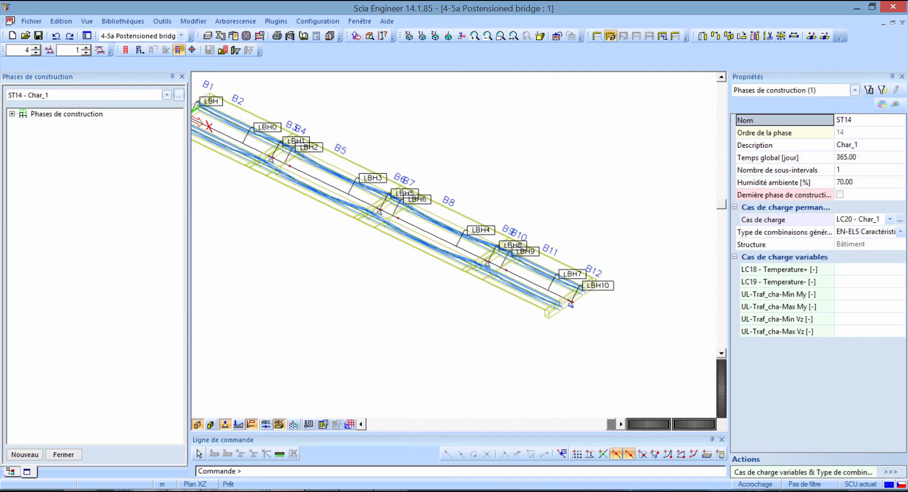
{"action": "left_click", "coordinate": [181, 36]}
{"action": "left_click", "coordinate": [172, 74]}
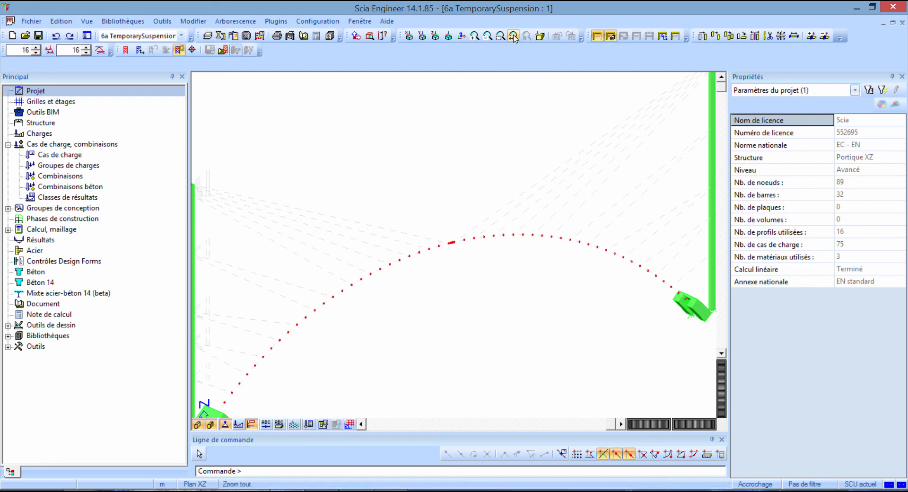
{"action": "left_click", "coordinate": [513, 37]}
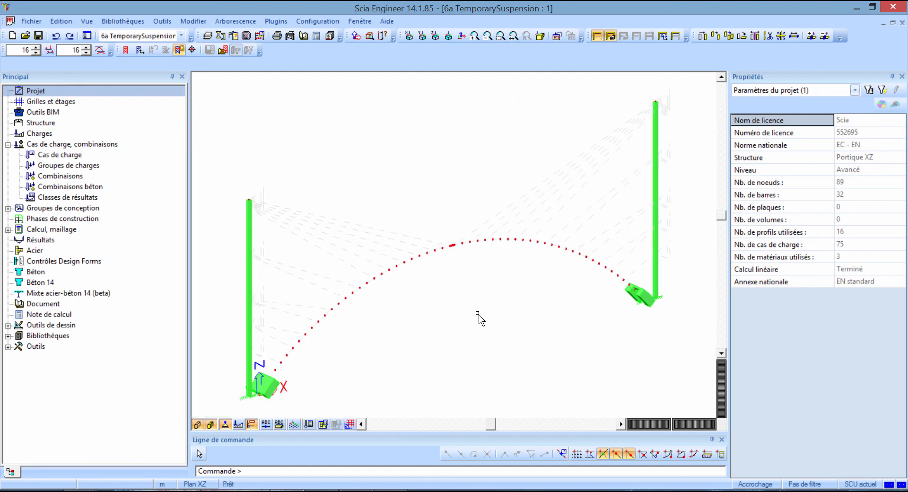
Open the construction stages and examine the two pylons in stage ST1 - L1.
{"action": "double_click", "coordinate": [71, 219]}
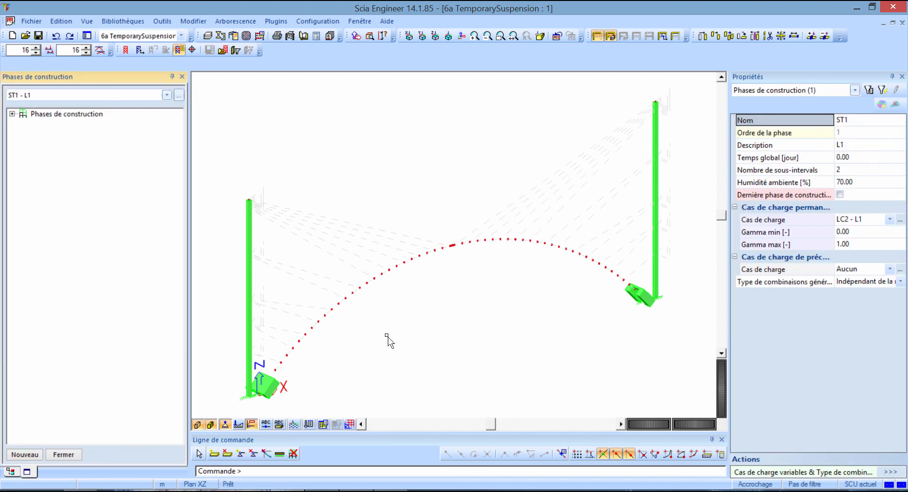
{"action": "left_click", "coordinate": [249, 226]}
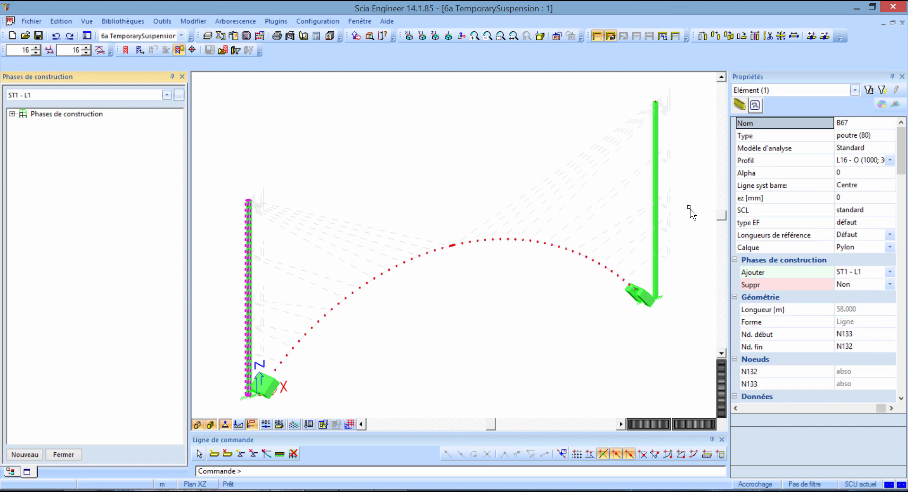
{"action": "left_click", "coordinate": [658, 177]}
{"action": "key", "text": "Escape"}
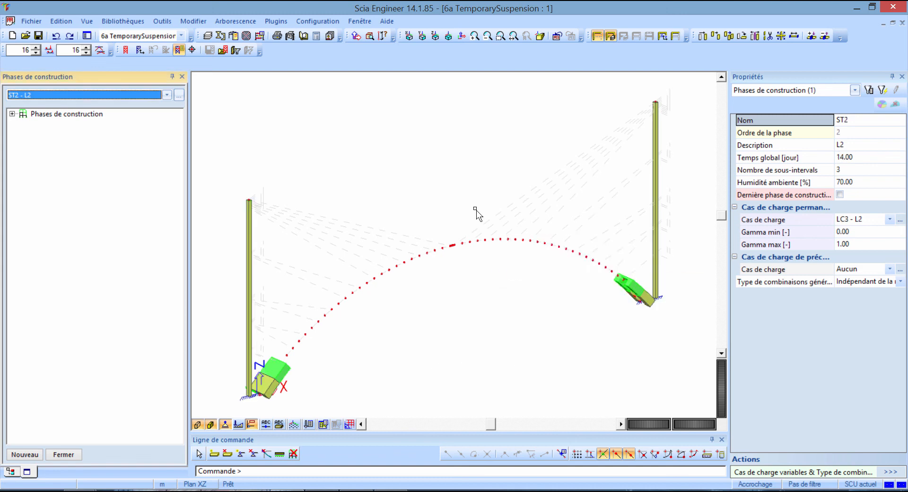
Display construction stages ST3 - L2-cable, ST4 - L3 and ST5 - L3-cable to examine the arch segments and temporary cables being added.
{"action": "key", "text": "Down"}
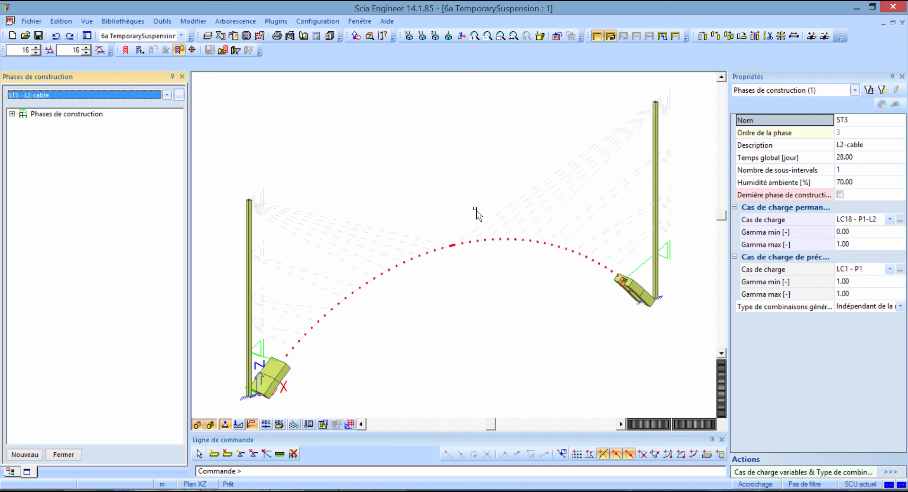
{"action": "key", "text": "Down"}
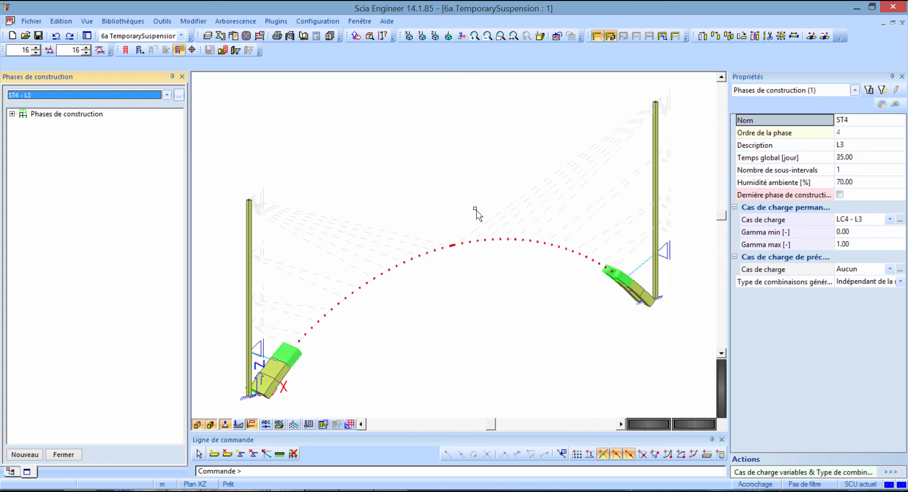
{"action": "key", "text": "Down"}
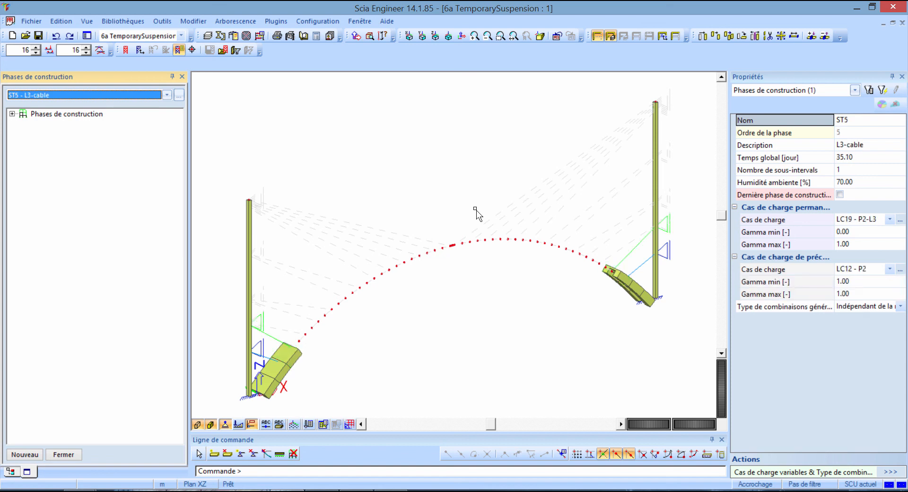
Advance through the remaining arch segment and cable stages up to ST16 - Closing to follow the arch's erection.
{"action": "key", "text": "Down"}
{"action": "key", "text": "Down"}
{"action": "key", "text": "Down"}
{"action": "key", "text": "Down"}
{"action": "key", "text": "Down"}
{"action": "key", "text": "Down"}
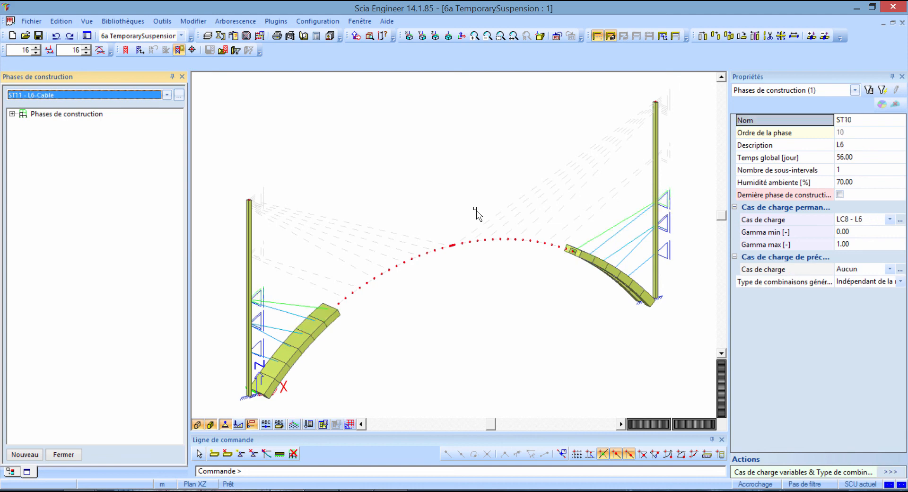
{"action": "key", "text": "Down"}
{"action": "key", "text": "Down"}
{"action": "key", "text": "Down"}
{"action": "key", "text": "Down"}
{"action": "key", "text": "Down"}
{"action": "key", "text": "Down"}
{"action": "key", "text": "Down"}
{"action": "key", "text": "Down"}
{"action": "key", "text": "Down"}
{"action": "key", "text": "Down"}
{"action": "key", "text": "Down"}
{"action": "key", "text": "Down"}
{"action": "key", "text": "Down"}
{"action": "key", "text": "Down"}
{"action": "key", "text": "Down"}
{"action": "key", "text": "Down"}
{"action": "key", "text": "Down"}
{"action": "key", "text": "Down"}
{"action": "key", "text": "Down"}
{"action": "key", "text": "Down"}
{"action": "key", "text": "Down"}
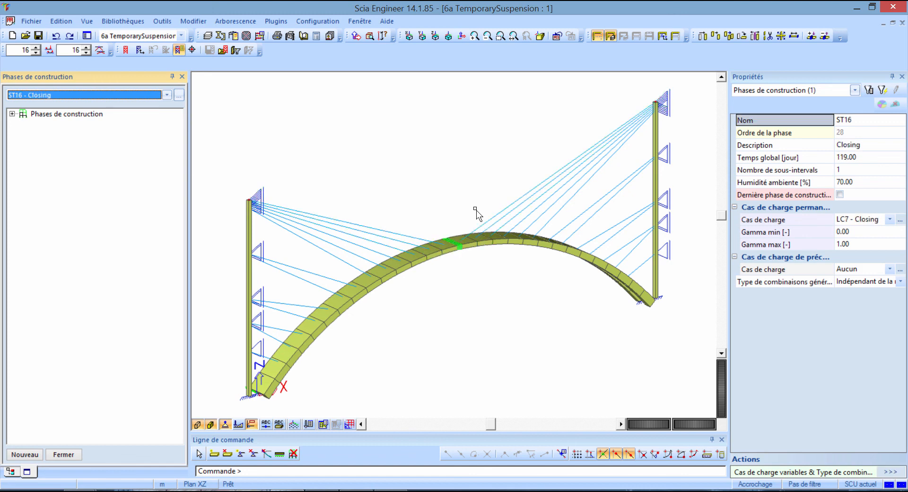
Display stage ST17 - Remove and continue to ST19 - Monitoring, examining the stage properties.
{"action": "key", "text": "Down"}
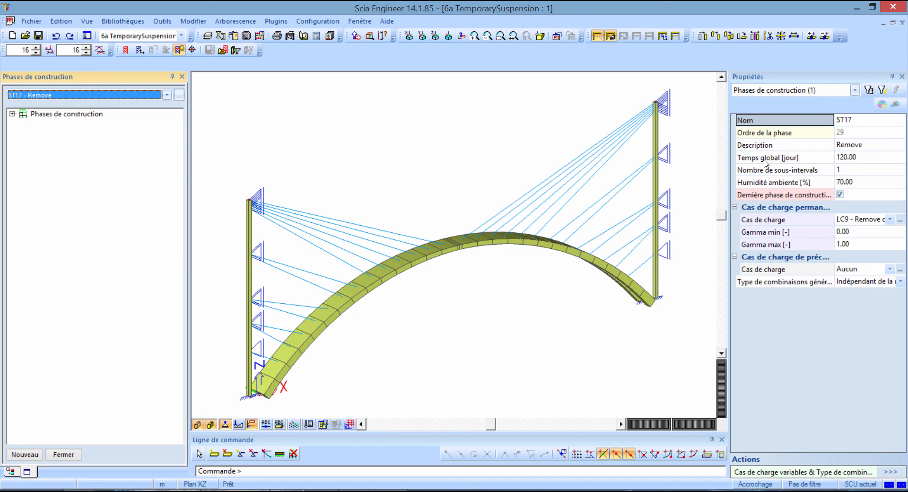
{"action": "key", "text": "ctrl"}
{"action": "key", "text": "Down"}
{"action": "key", "text": "Down"}
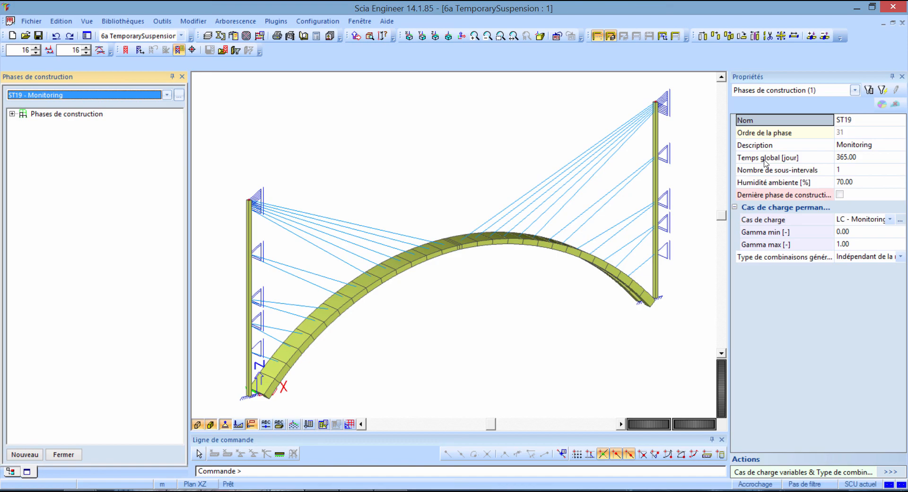
Switch back to PowerPoint and resume the slide show at the temporary suspension bridge example.
{"action": "key", "text": "alt+Tab"}
{"action": "left_click", "coordinate": [783, 484]}
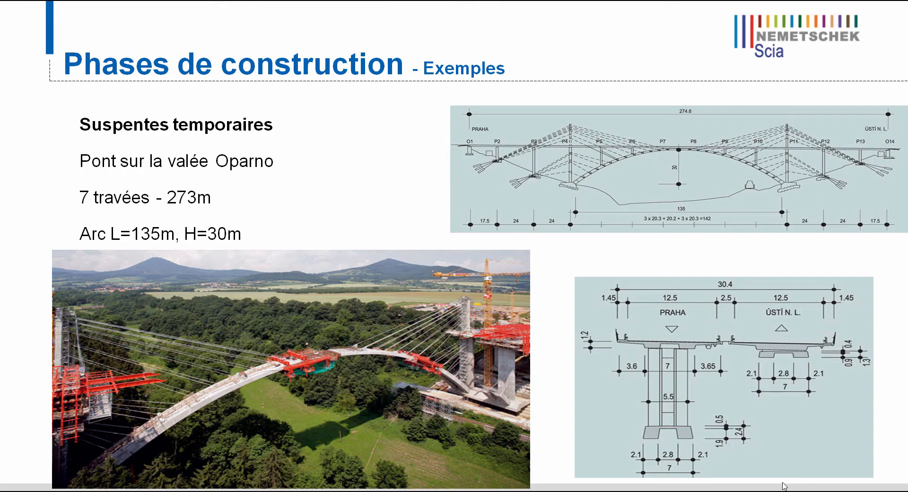